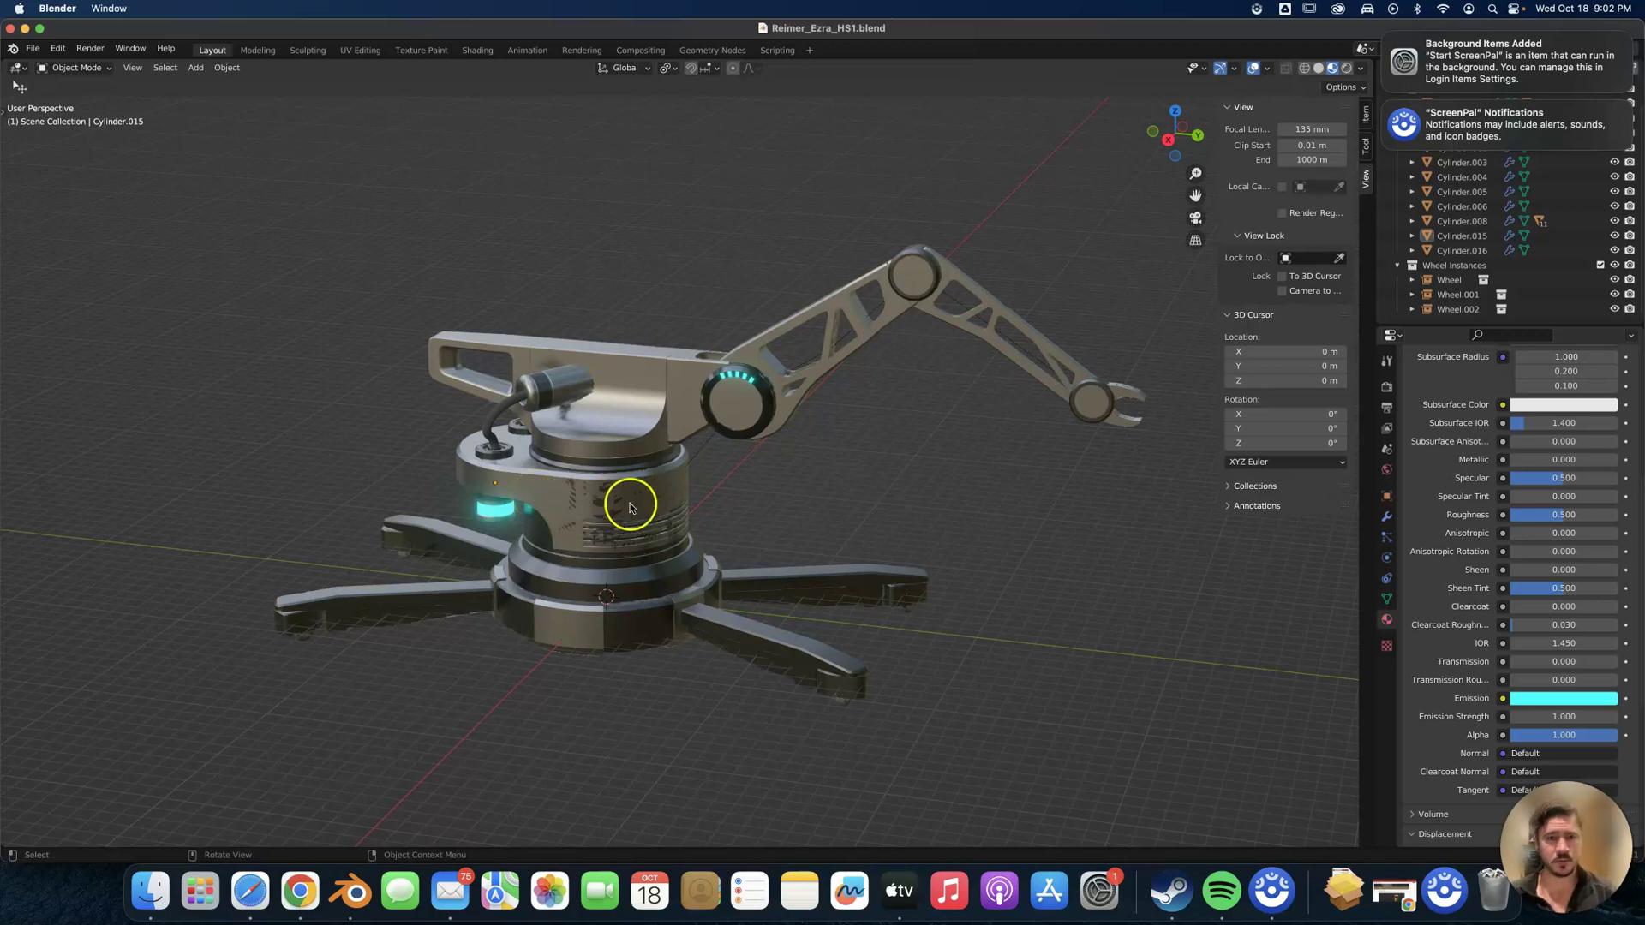
Switch the window to full screen and add a camera object to the scene.
{"action": "middle_click_drag", "start_coordinate": [753, 496], "coordinate": [696, 481]}
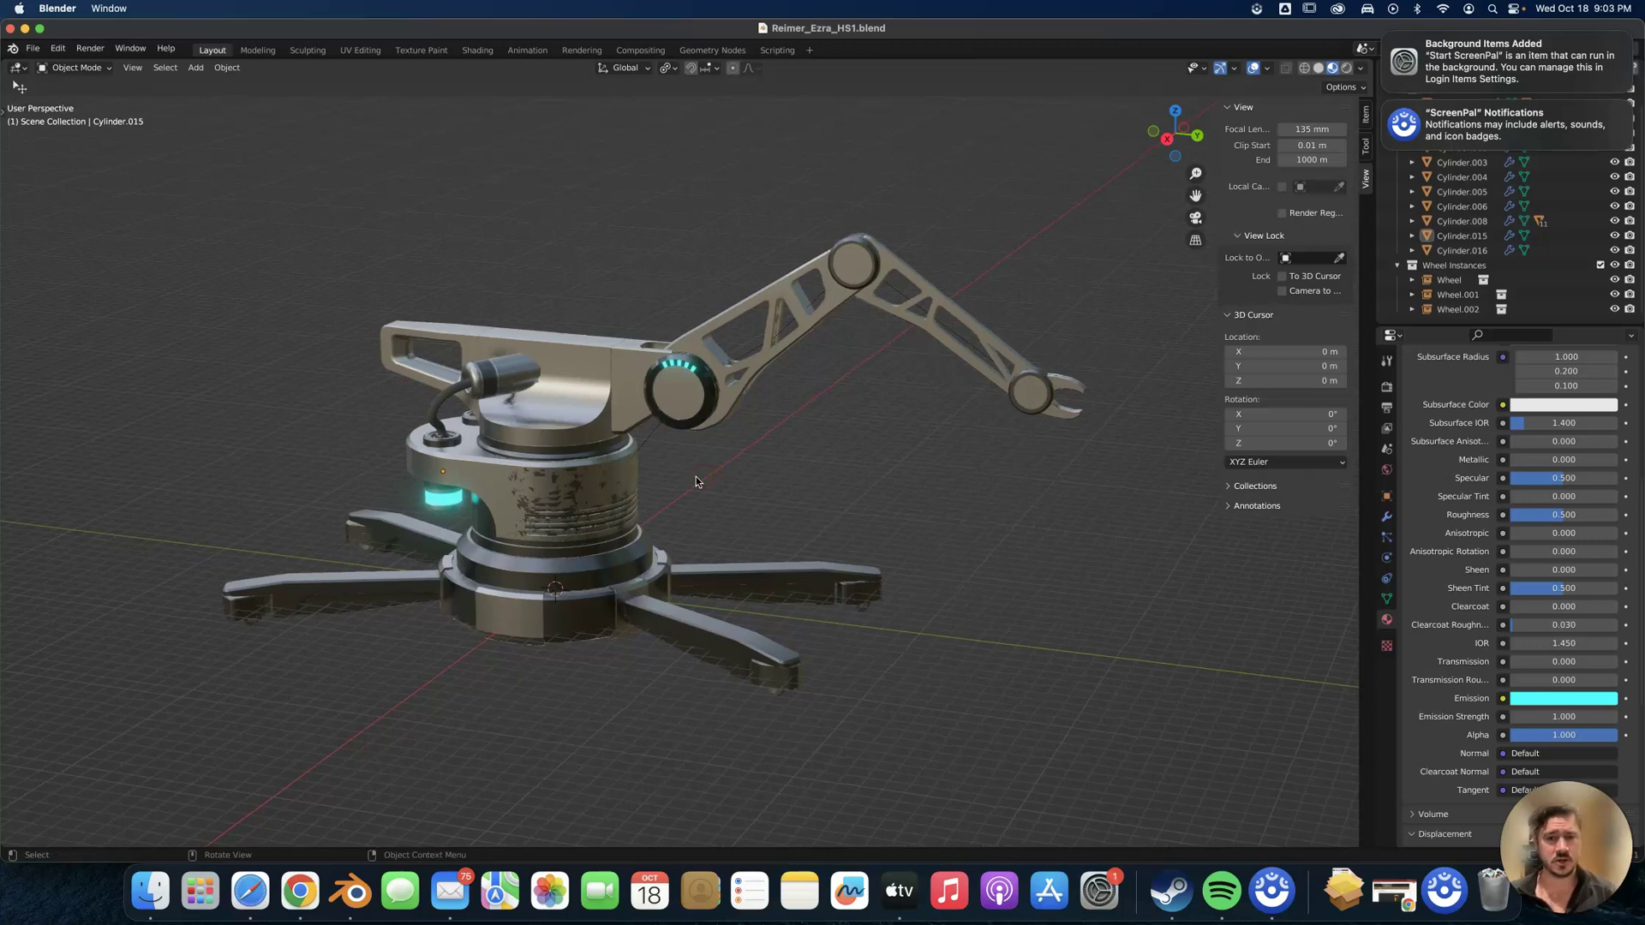
{"action": "left_click", "coordinate": [679, 488]}
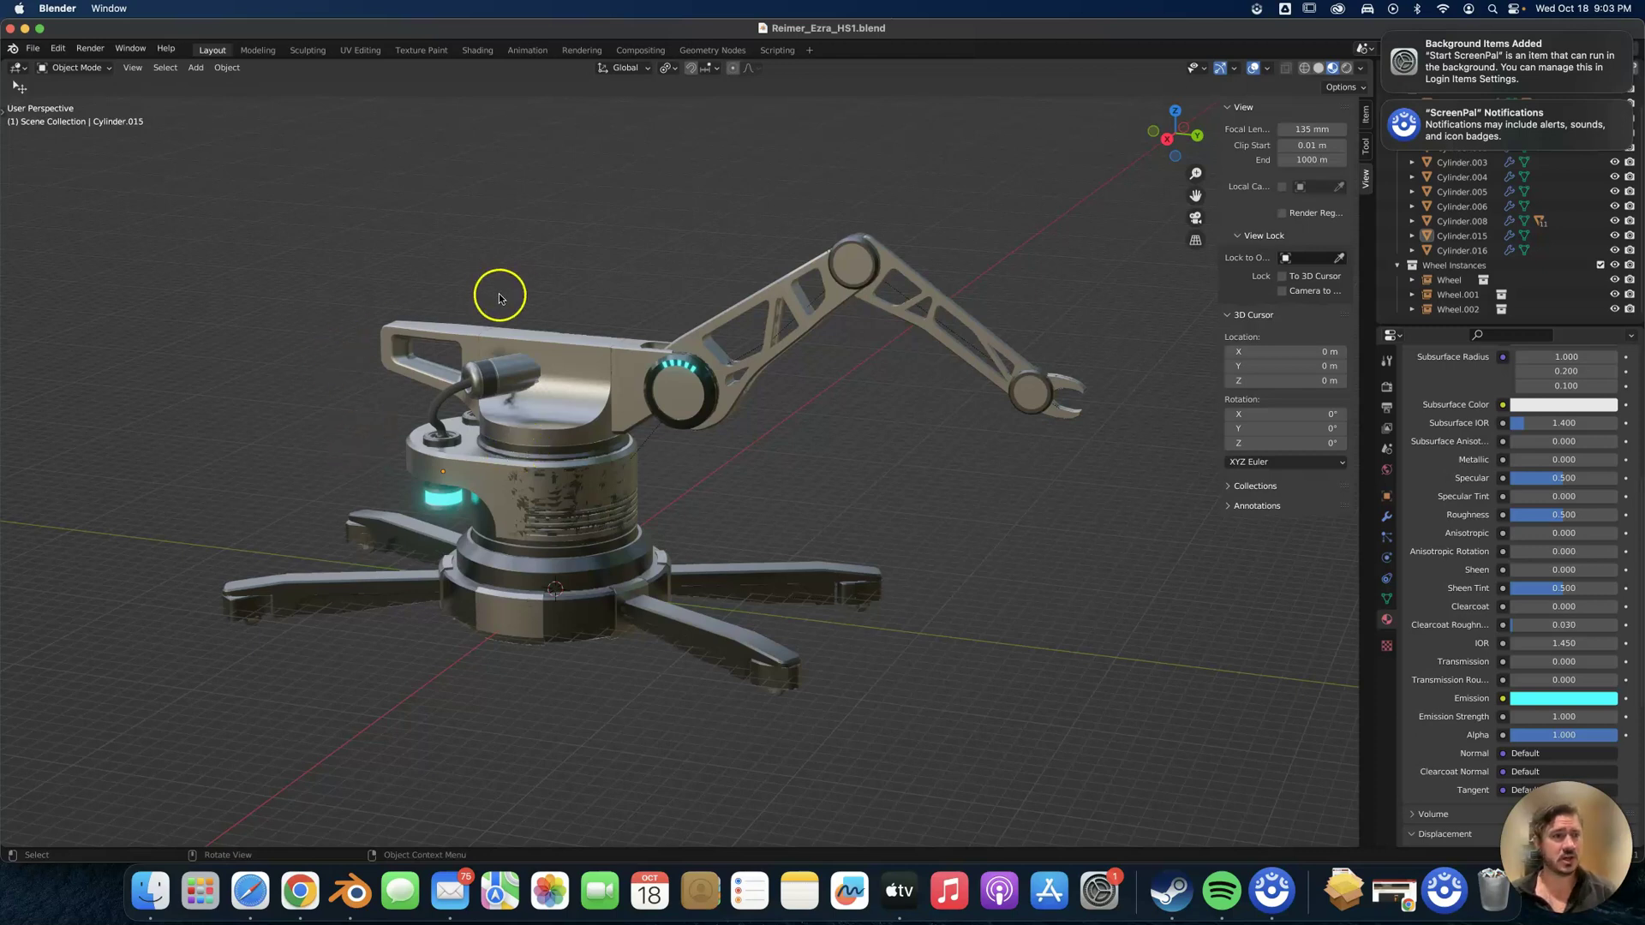
{"action": "left_click", "coordinate": [39, 29]}
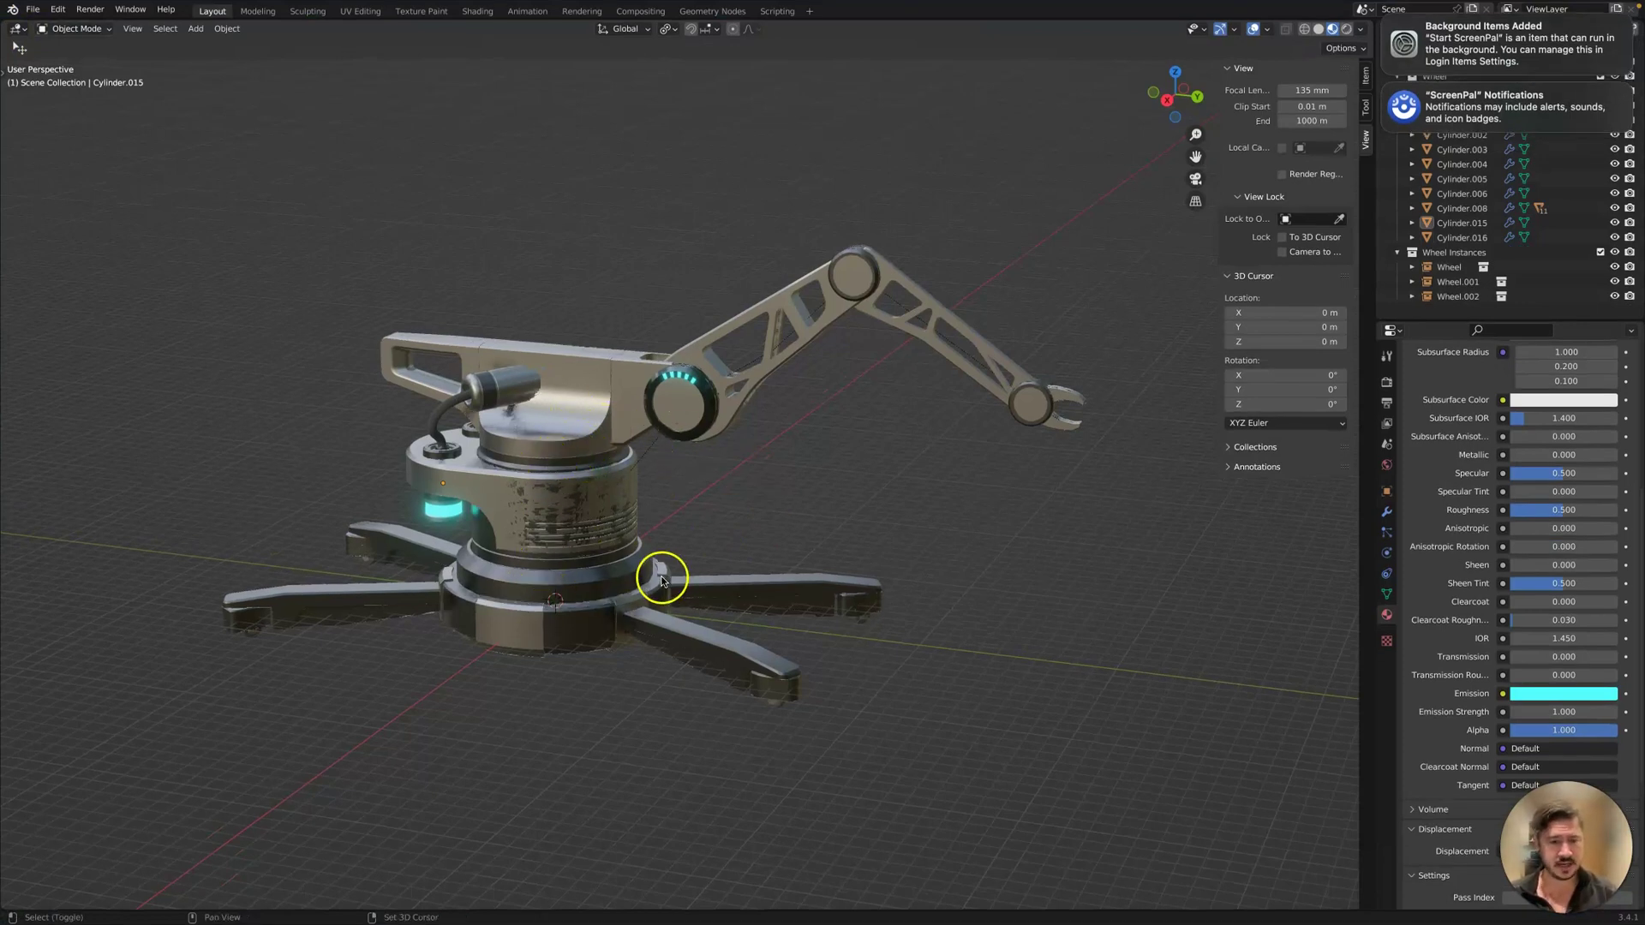
{"action": "key", "text": "shift+a"}
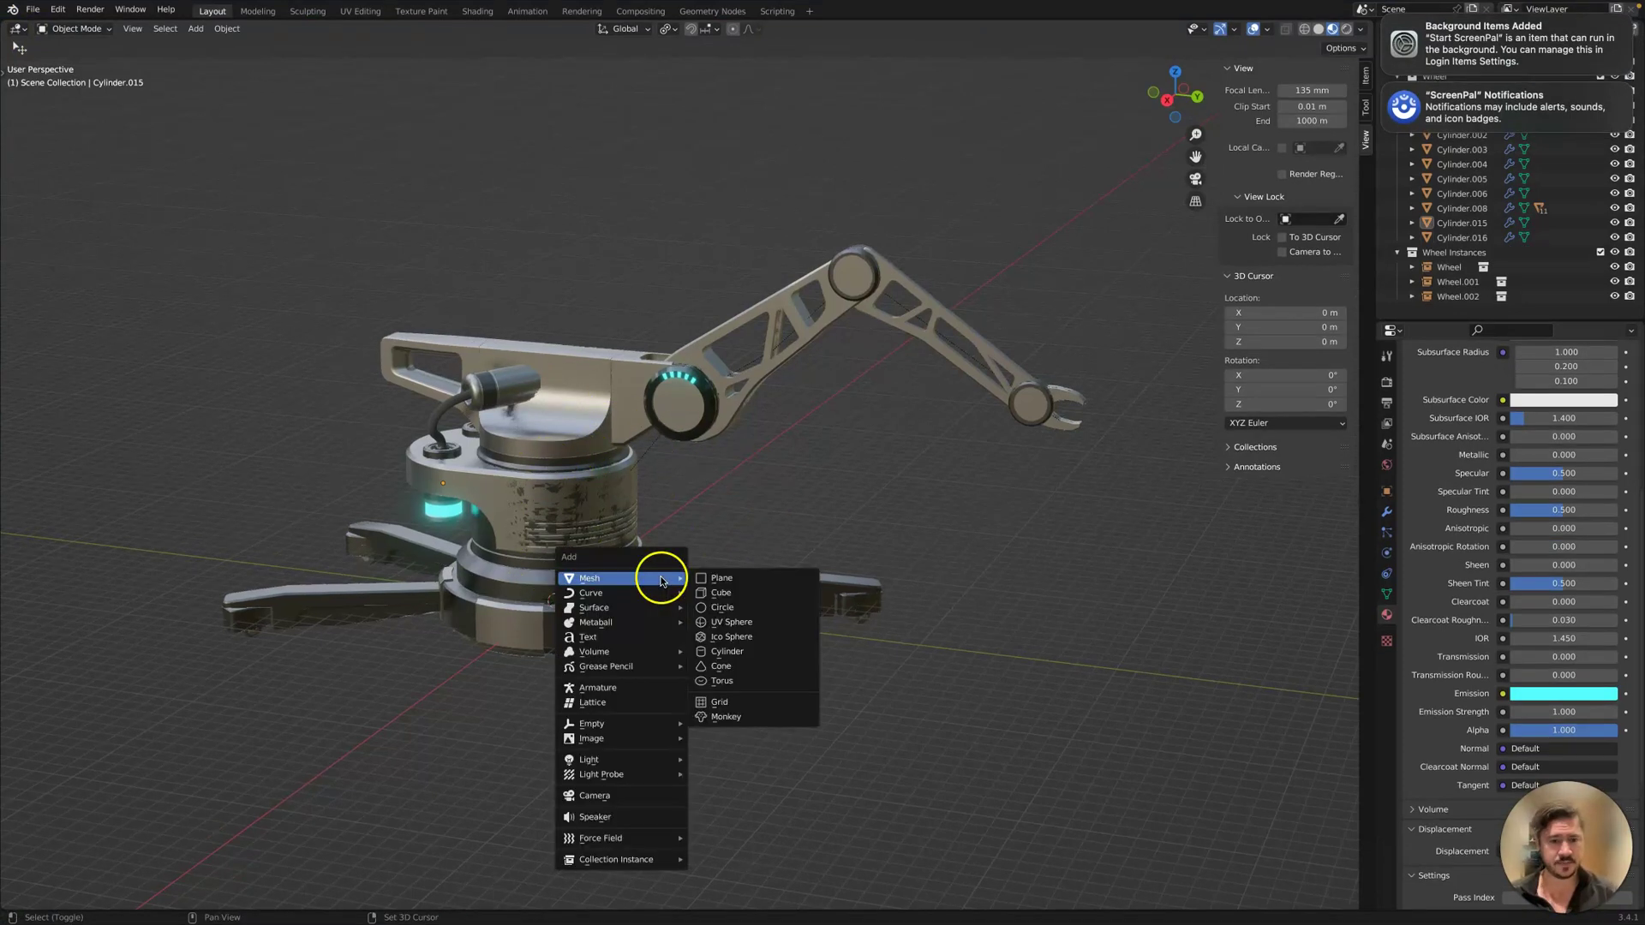
{"action": "left_click", "coordinate": [593, 796]}
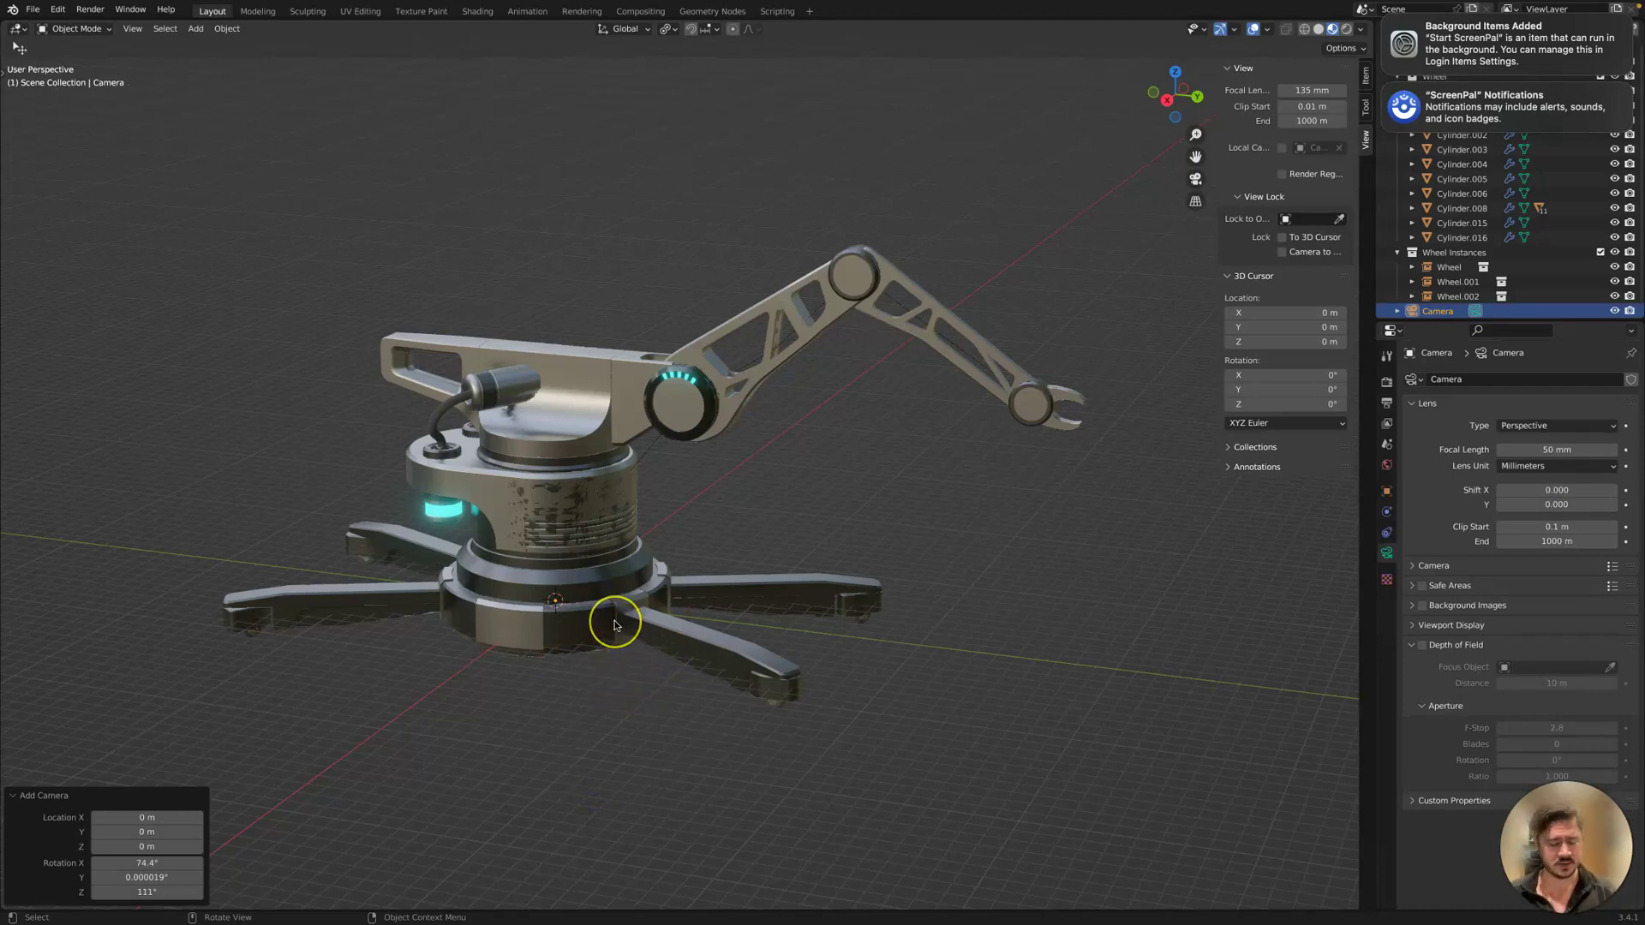
Scale the new camera up uniformly by about 9.4, and again by about 2.8.
{"action": "key", "text": "s"}
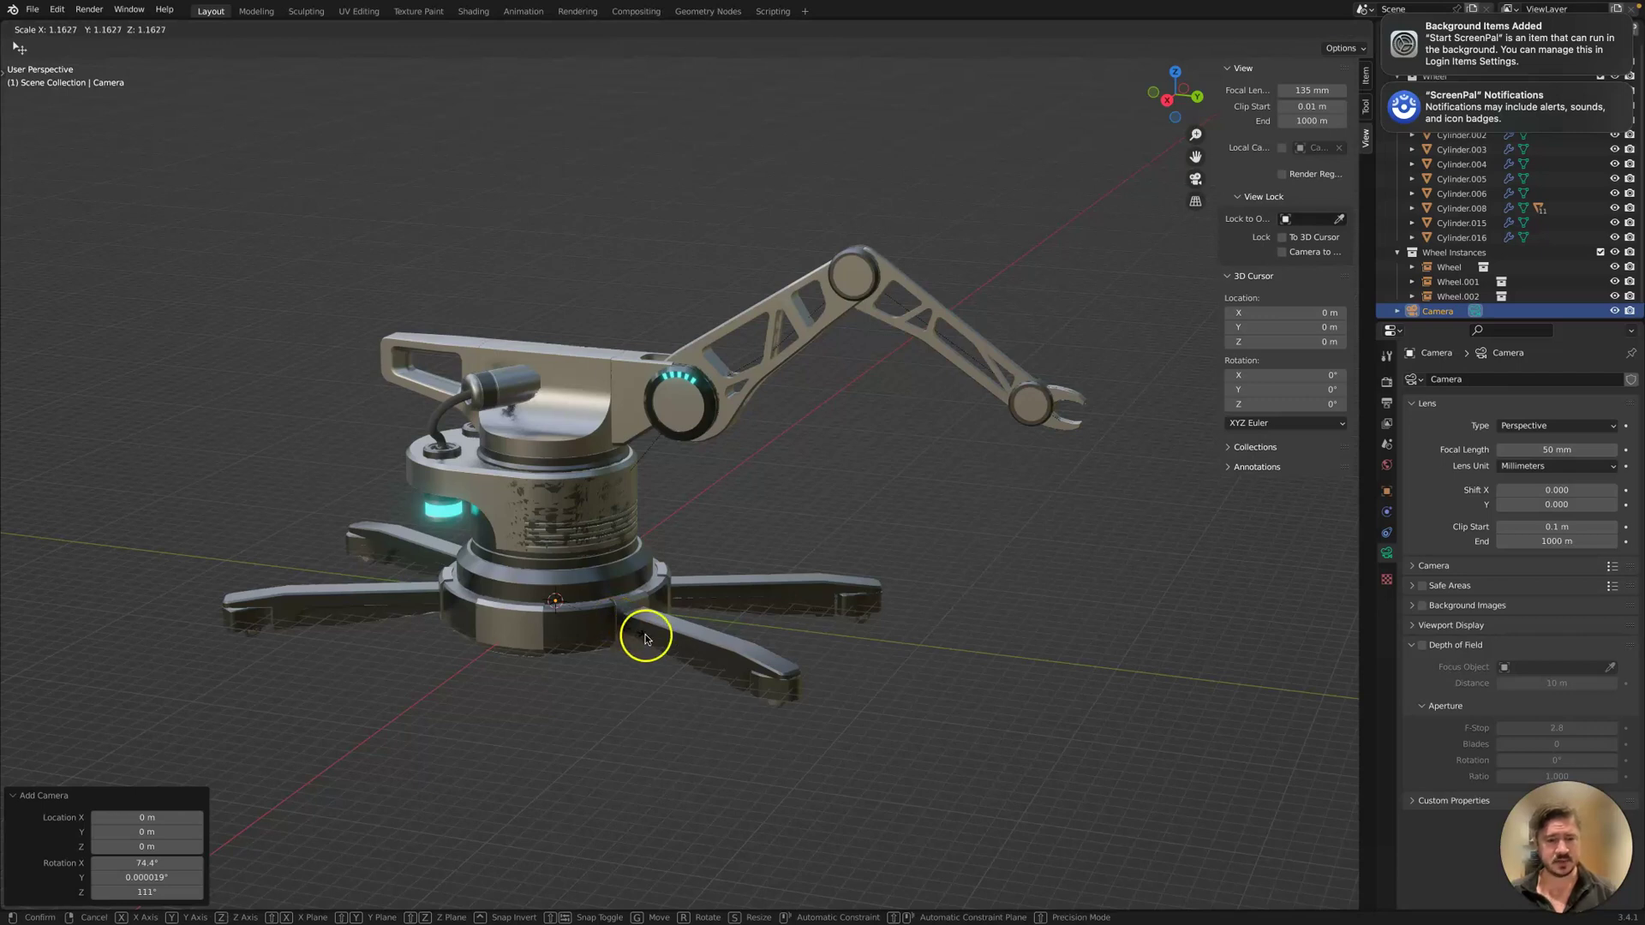
{"action": "left_click", "coordinate": [1121, 776]}
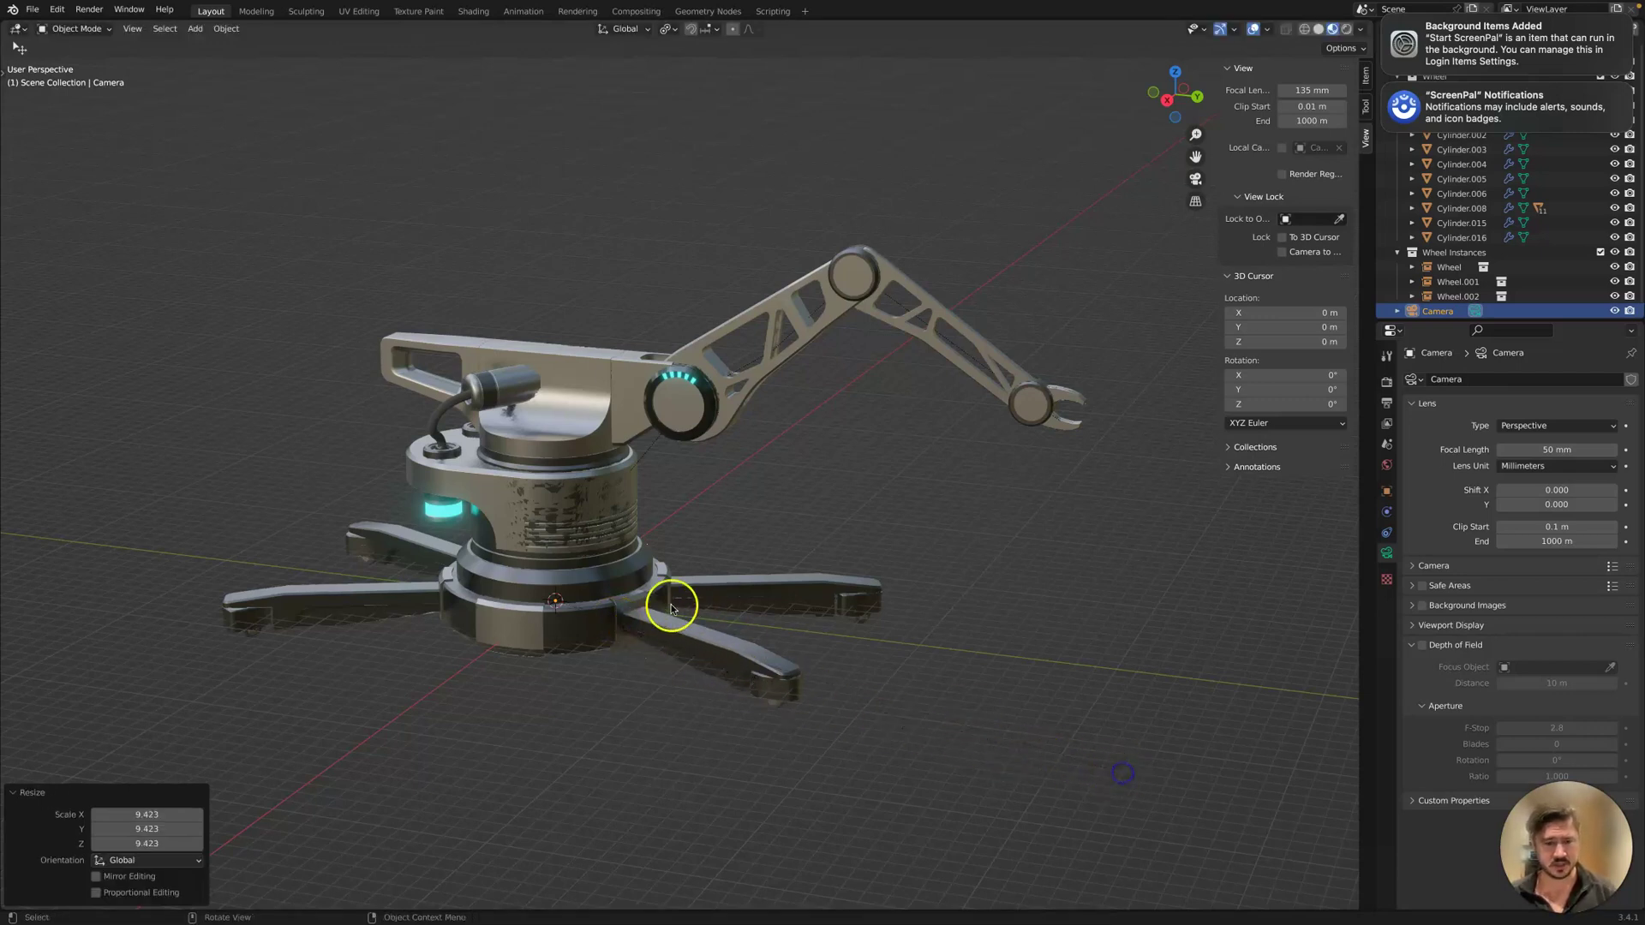
{"action": "key", "text": "s"}
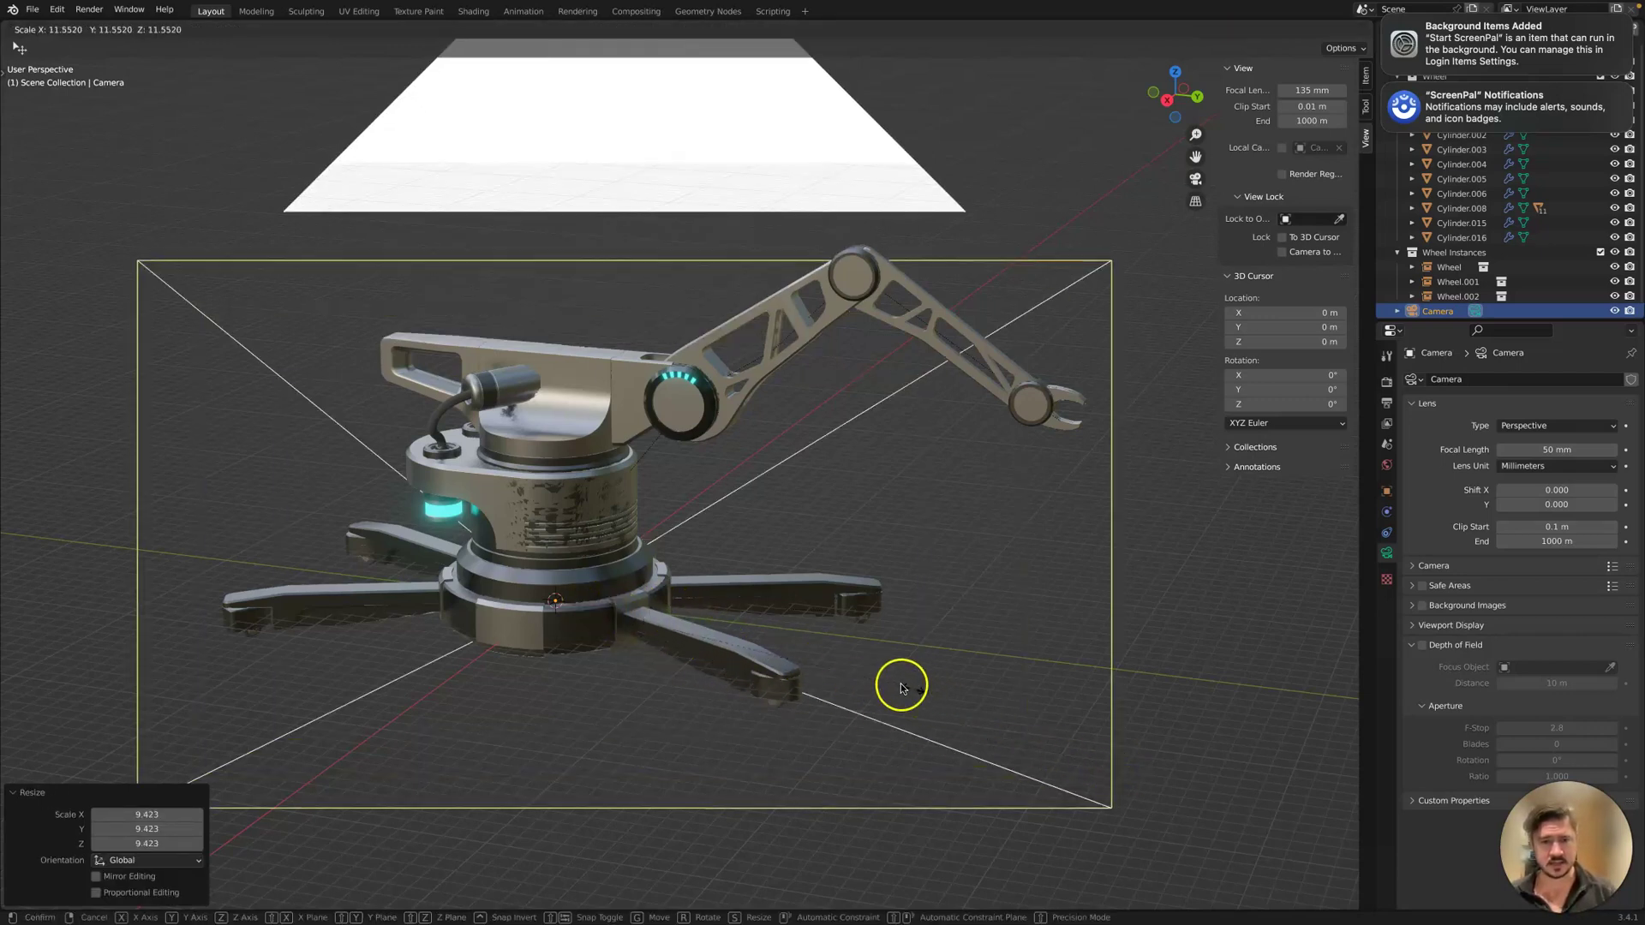
{"action": "left_click", "coordinate": [492, 643]}
Move the camera away from the robot, about 55.45 m along X and about 26 m along Y.
{"action": "middle_click_drag", "start_coordinate": [492, 642], "coordinate": [535, 657]}
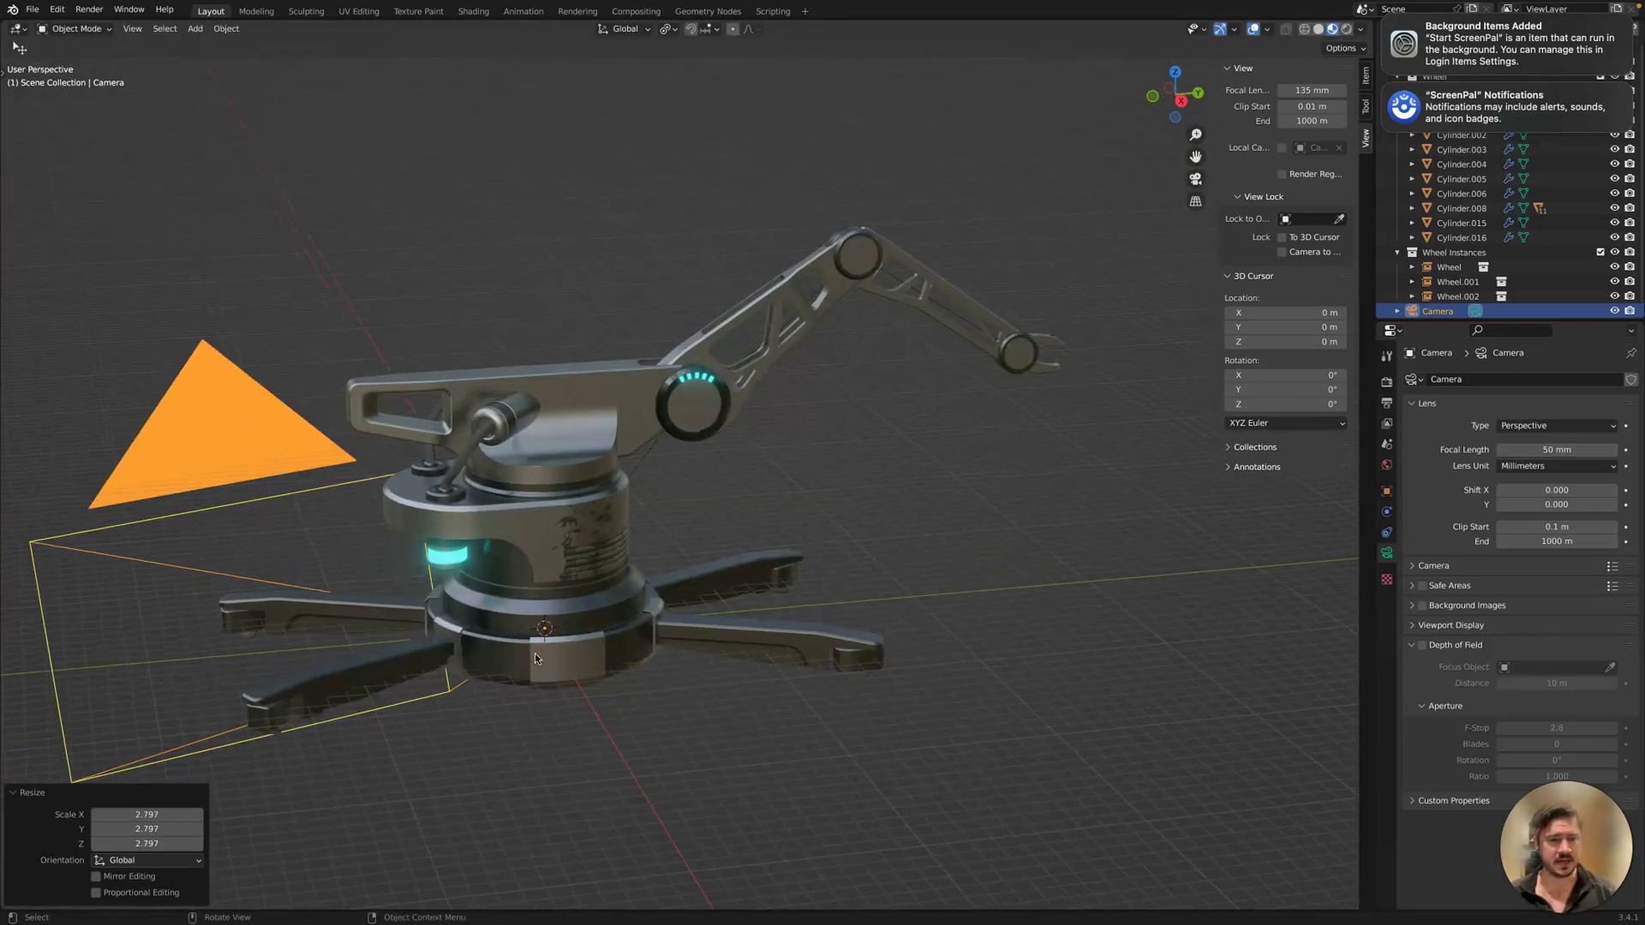
{"action": "scroll", "coordinate": [679, 664], "scroll_direction": "down", "scroll_amount": 5}
{"action": "middle_click_drag", "start_coordinate": [691, 665], "coordinate": [757, 633]}
{"action": "key", "text": "g"}
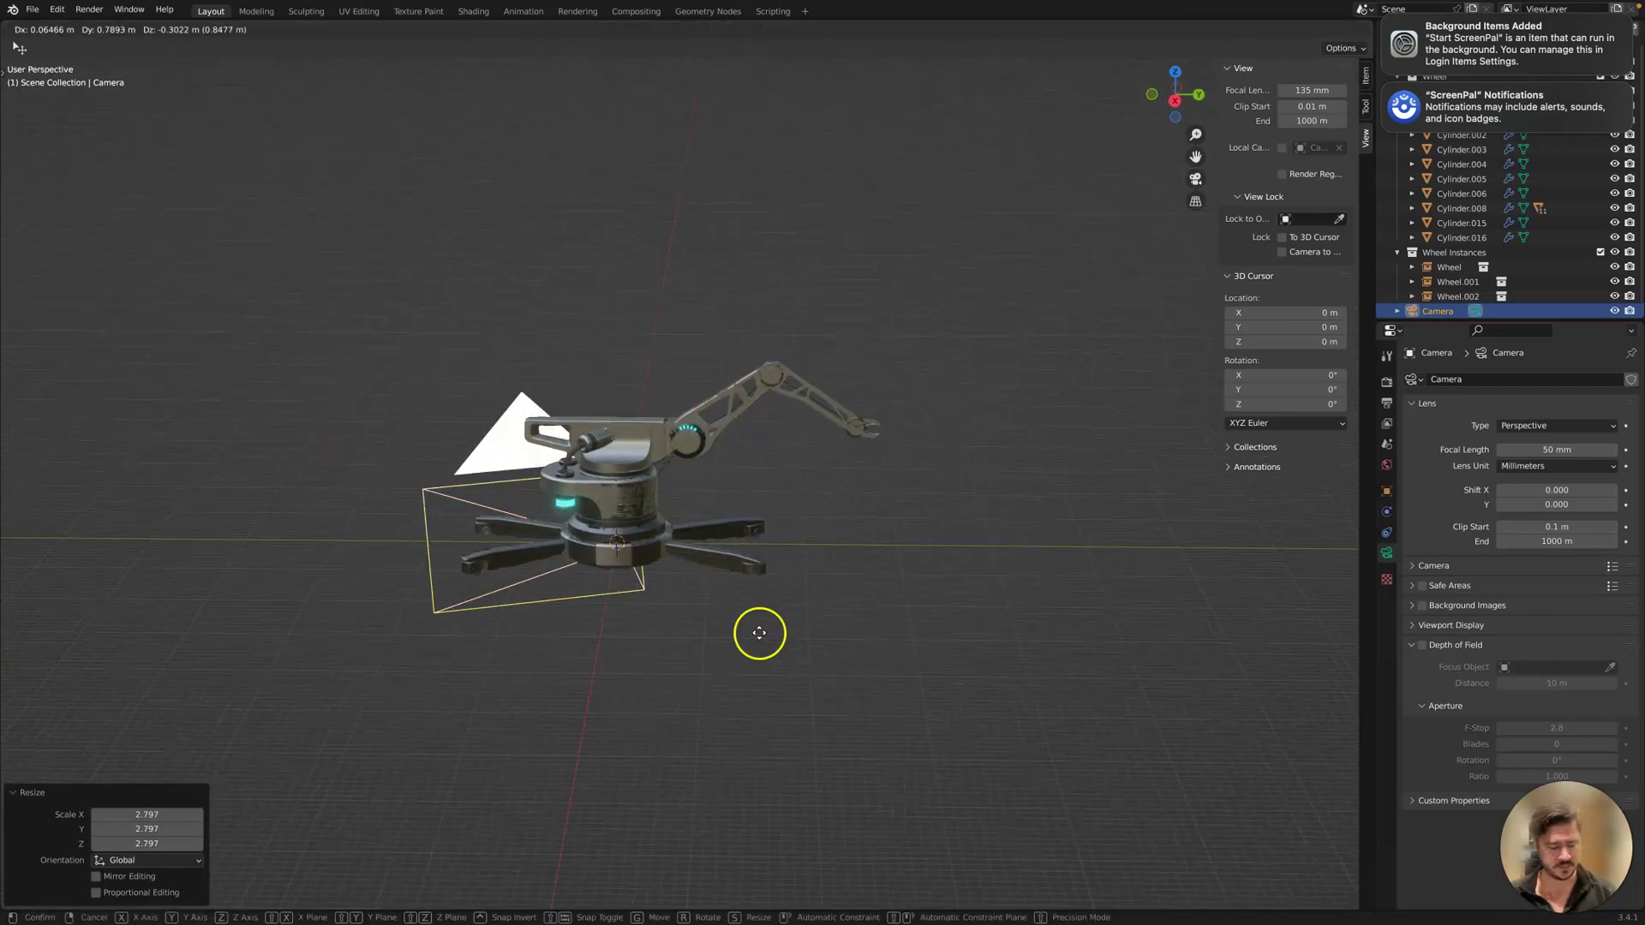
{"action": "key", "text": "x"}
{"action": "left_click", "coordinate": [720, 823]}
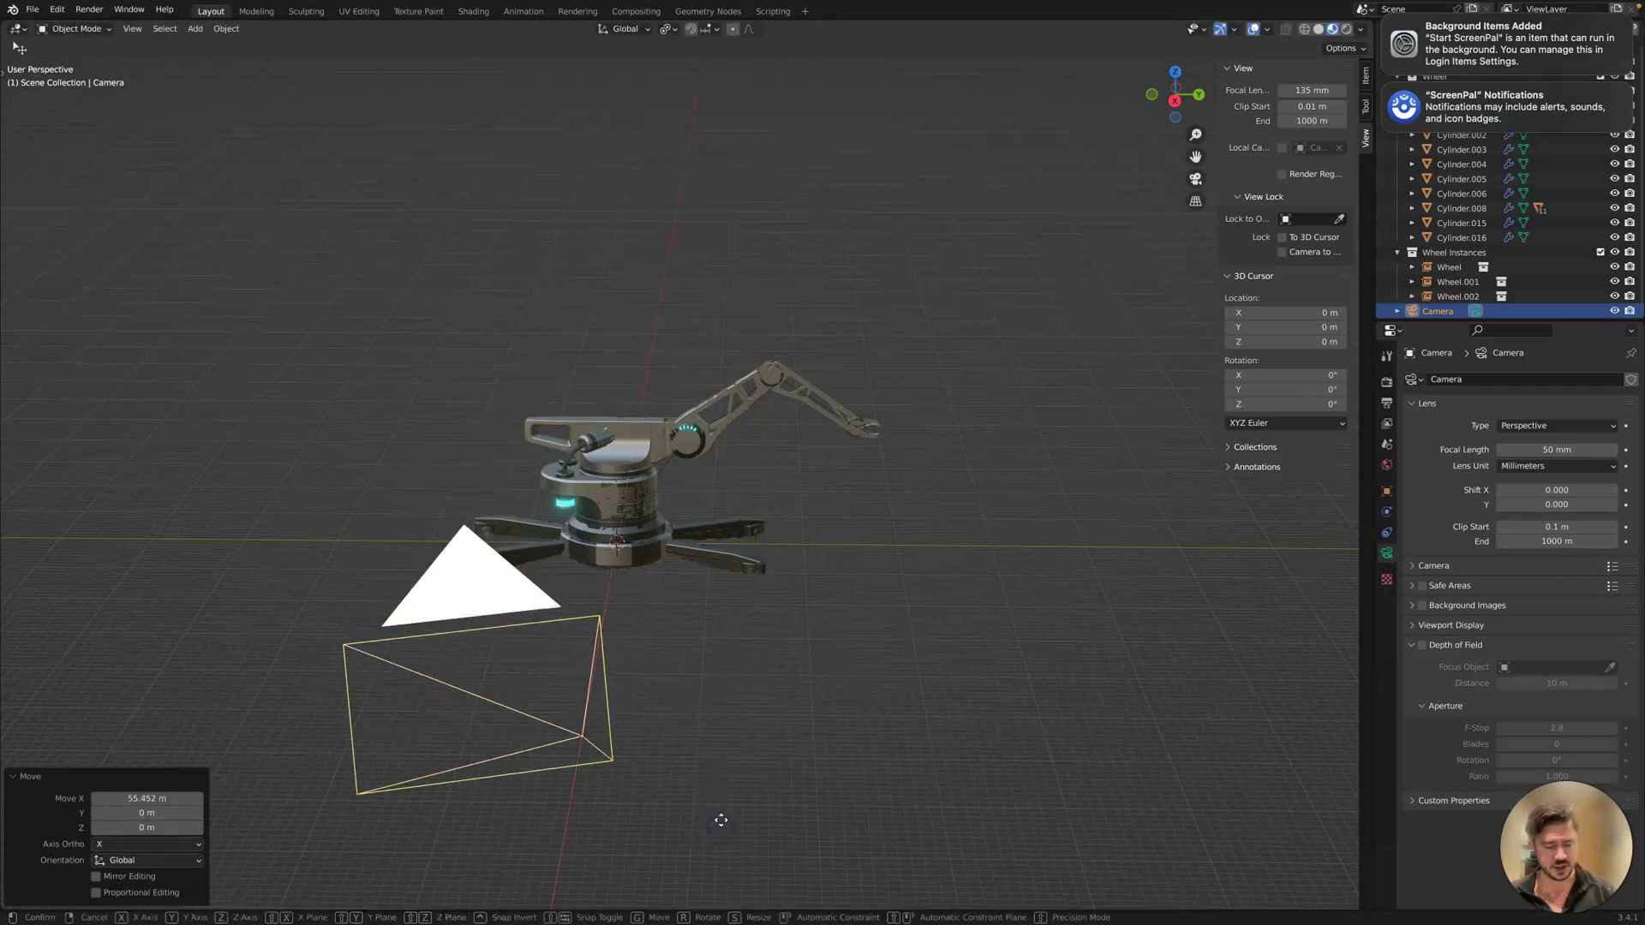
{"action": "key", "text": "g"}
{"action": "key", "text": "y"}
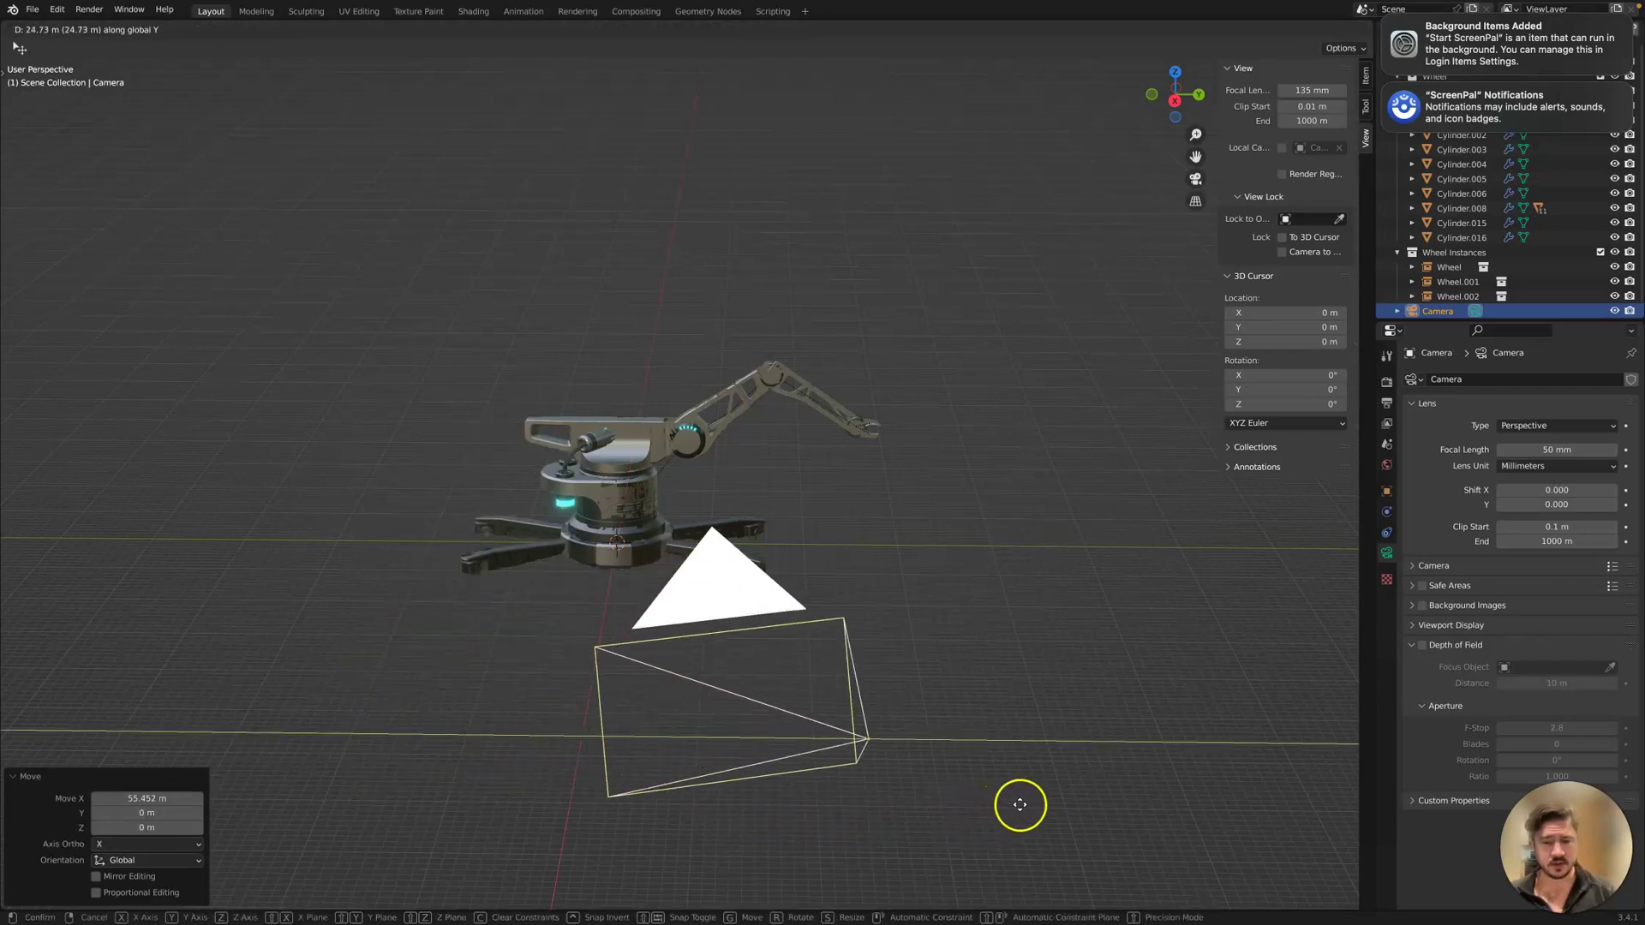
{"action": "left_click", "coordinate": [1024, 806]}
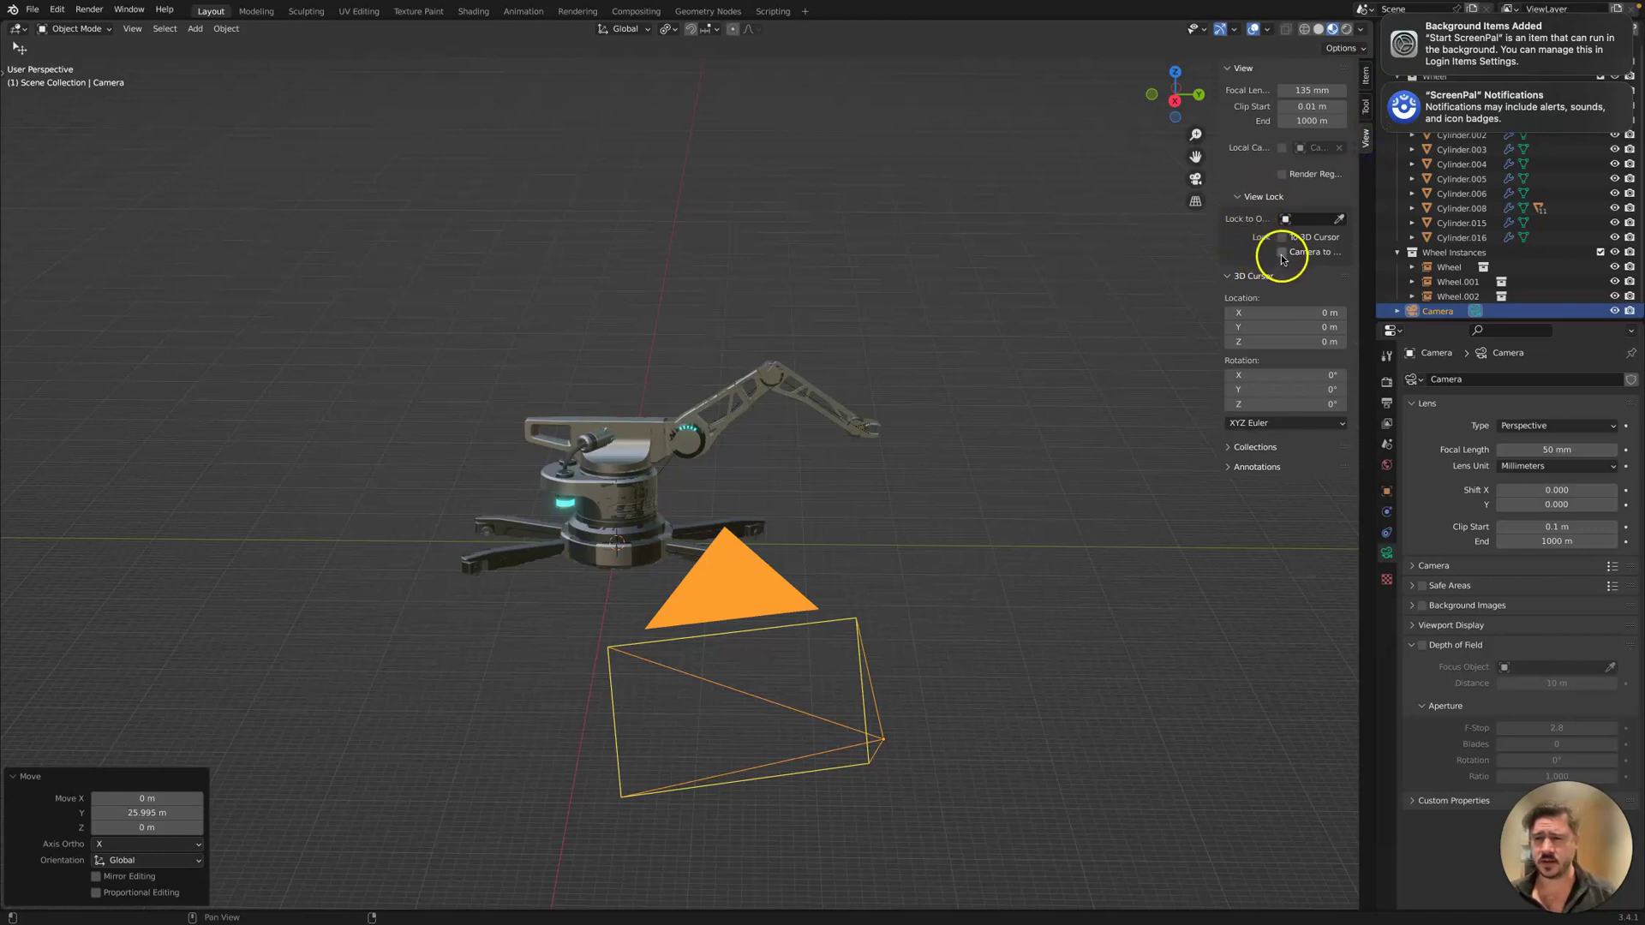
Lock the camera to the view, look through it and frame the whole robot arm inside the shot.
{"action": "left_click", "coordinate": [1283, 253]}
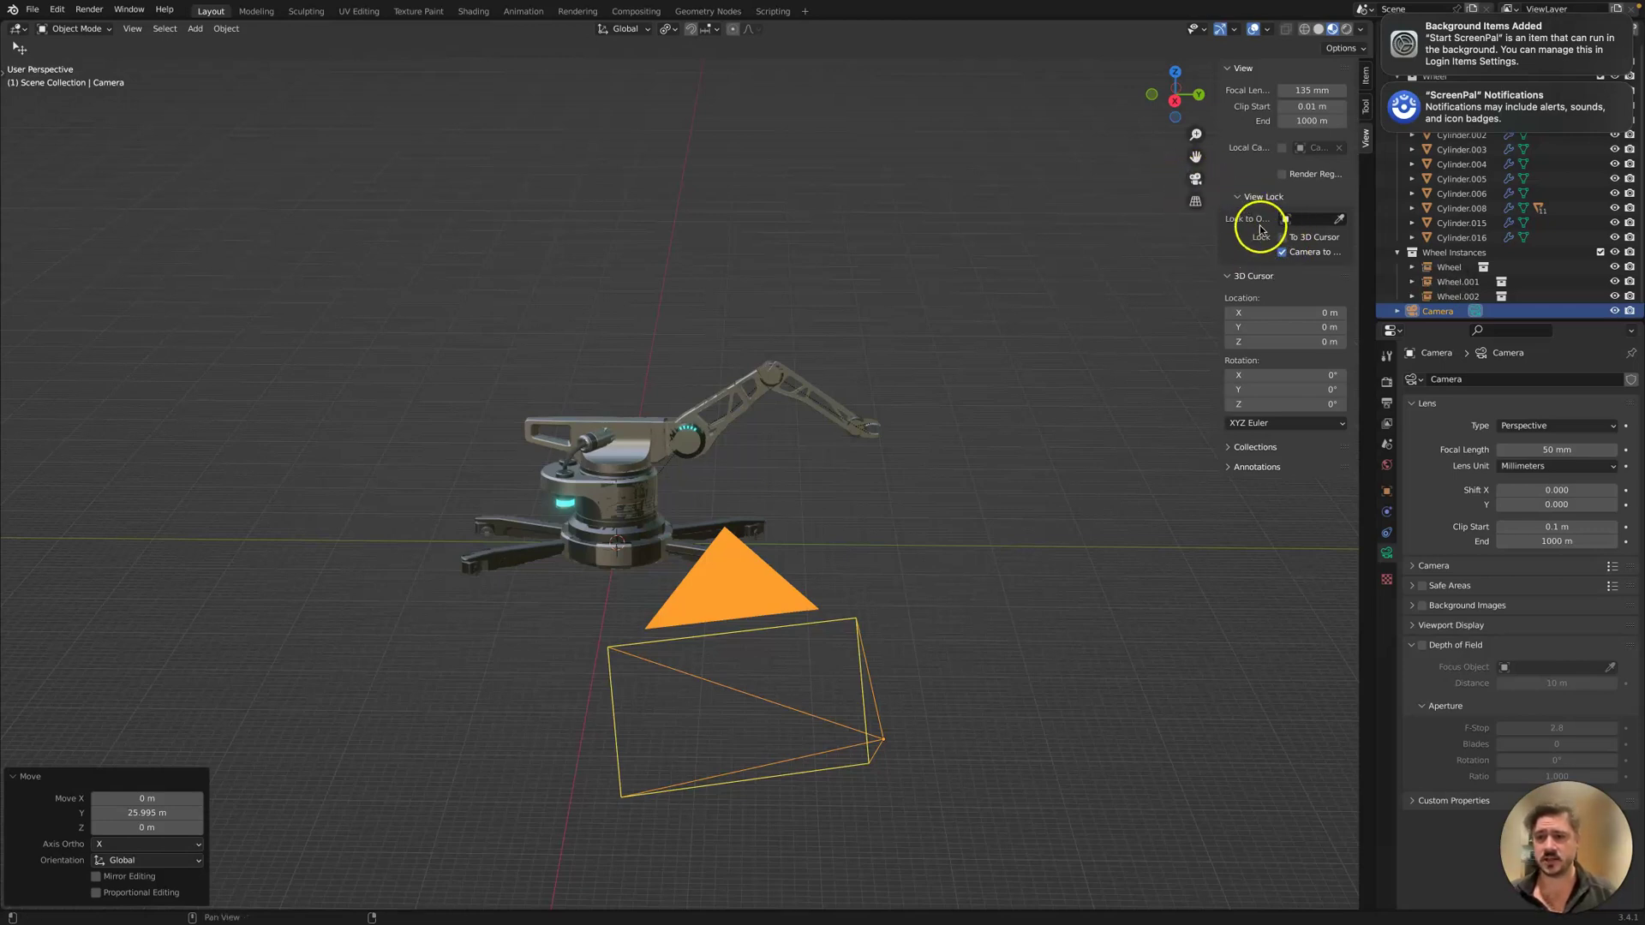
{"action": "left_click", "coordinate": [1195, 179]}
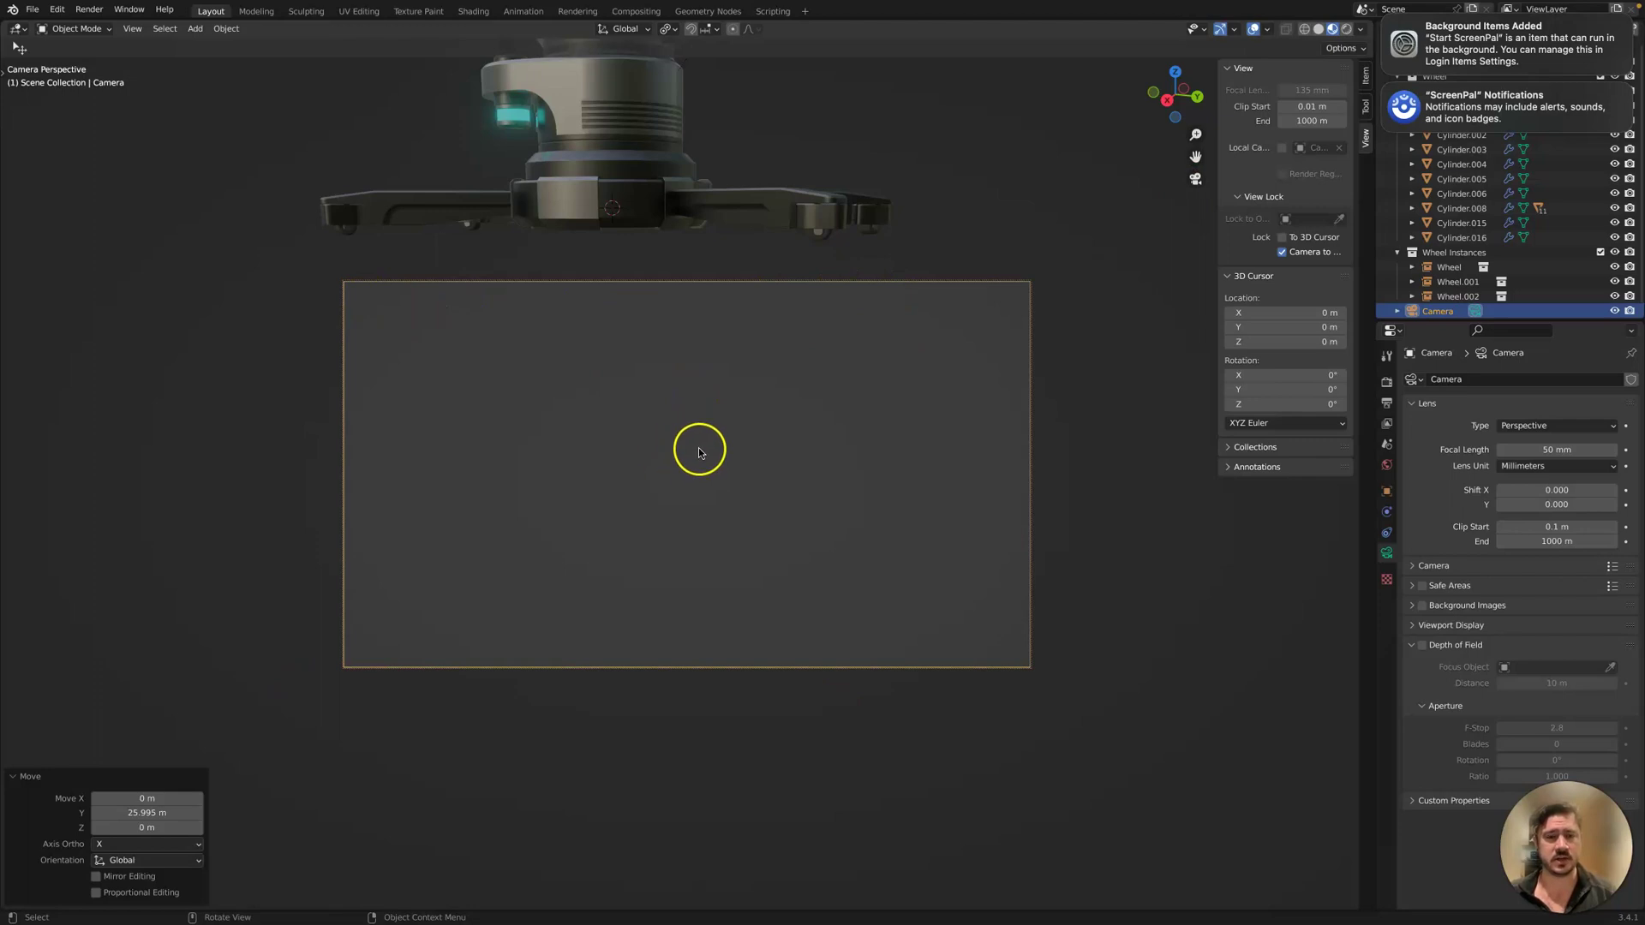
{"action": "middle_click_drag", "start_coordinate": [692, 426], "coordinate": [742, 606], "text": "shift"}
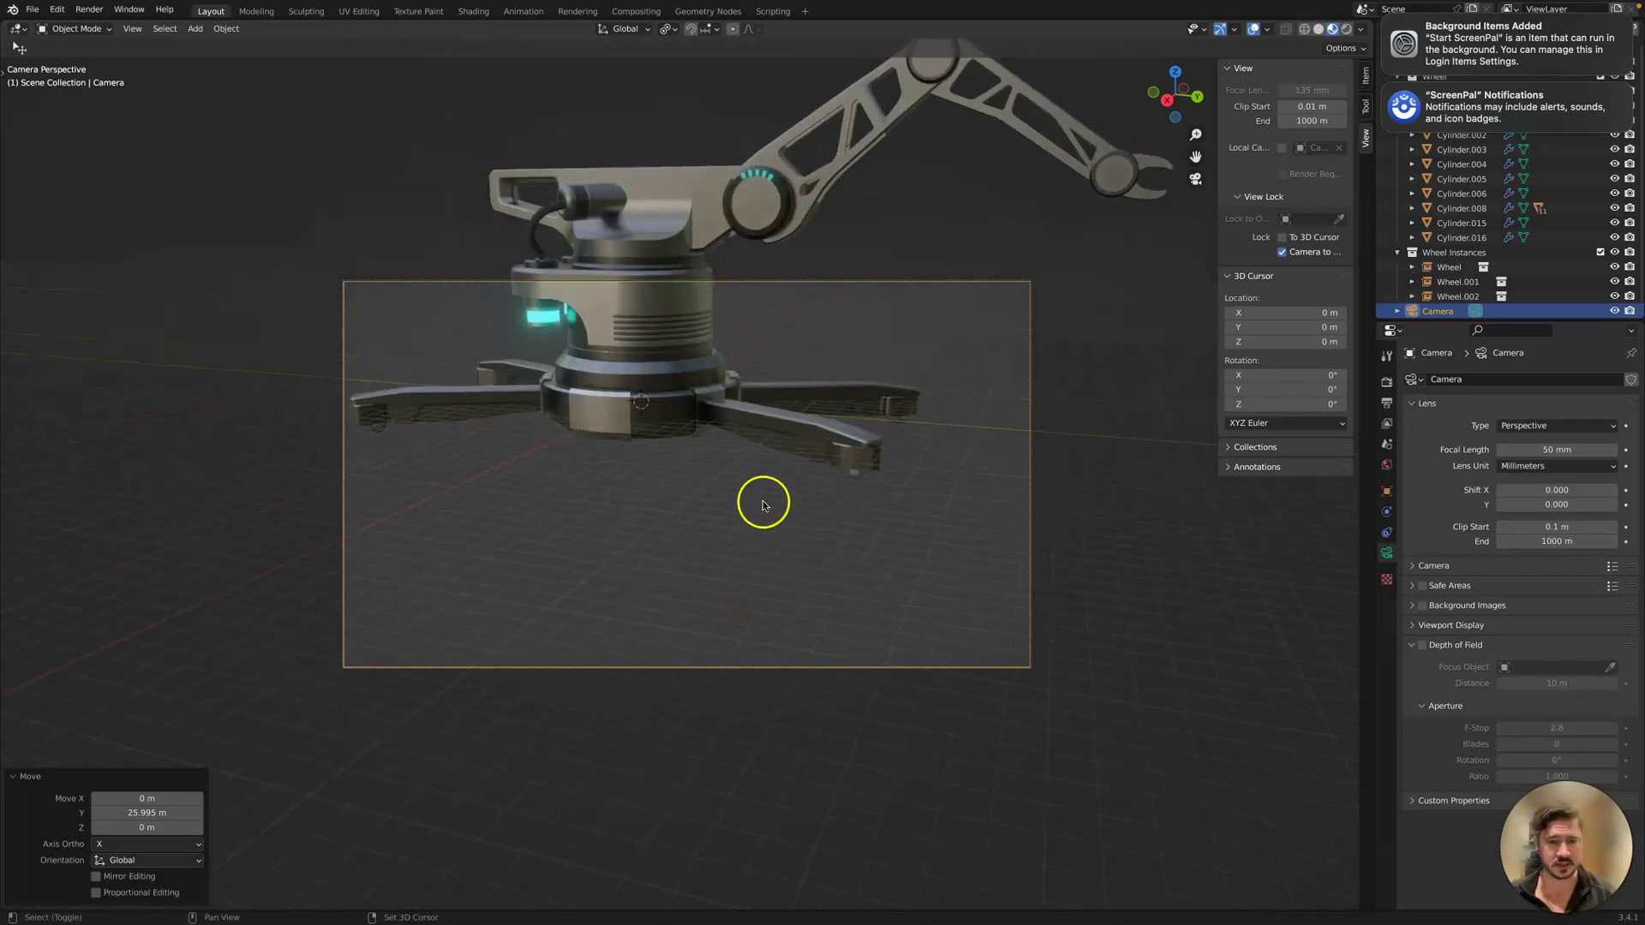
{"action": "middle_click_drag", "start_coordinate": [762, 505], "coordinate": [753, 623]}
{"action": "scroll", "coordinate": [742, 562], "scroll_direction": "right", "scroll_amount": 10}
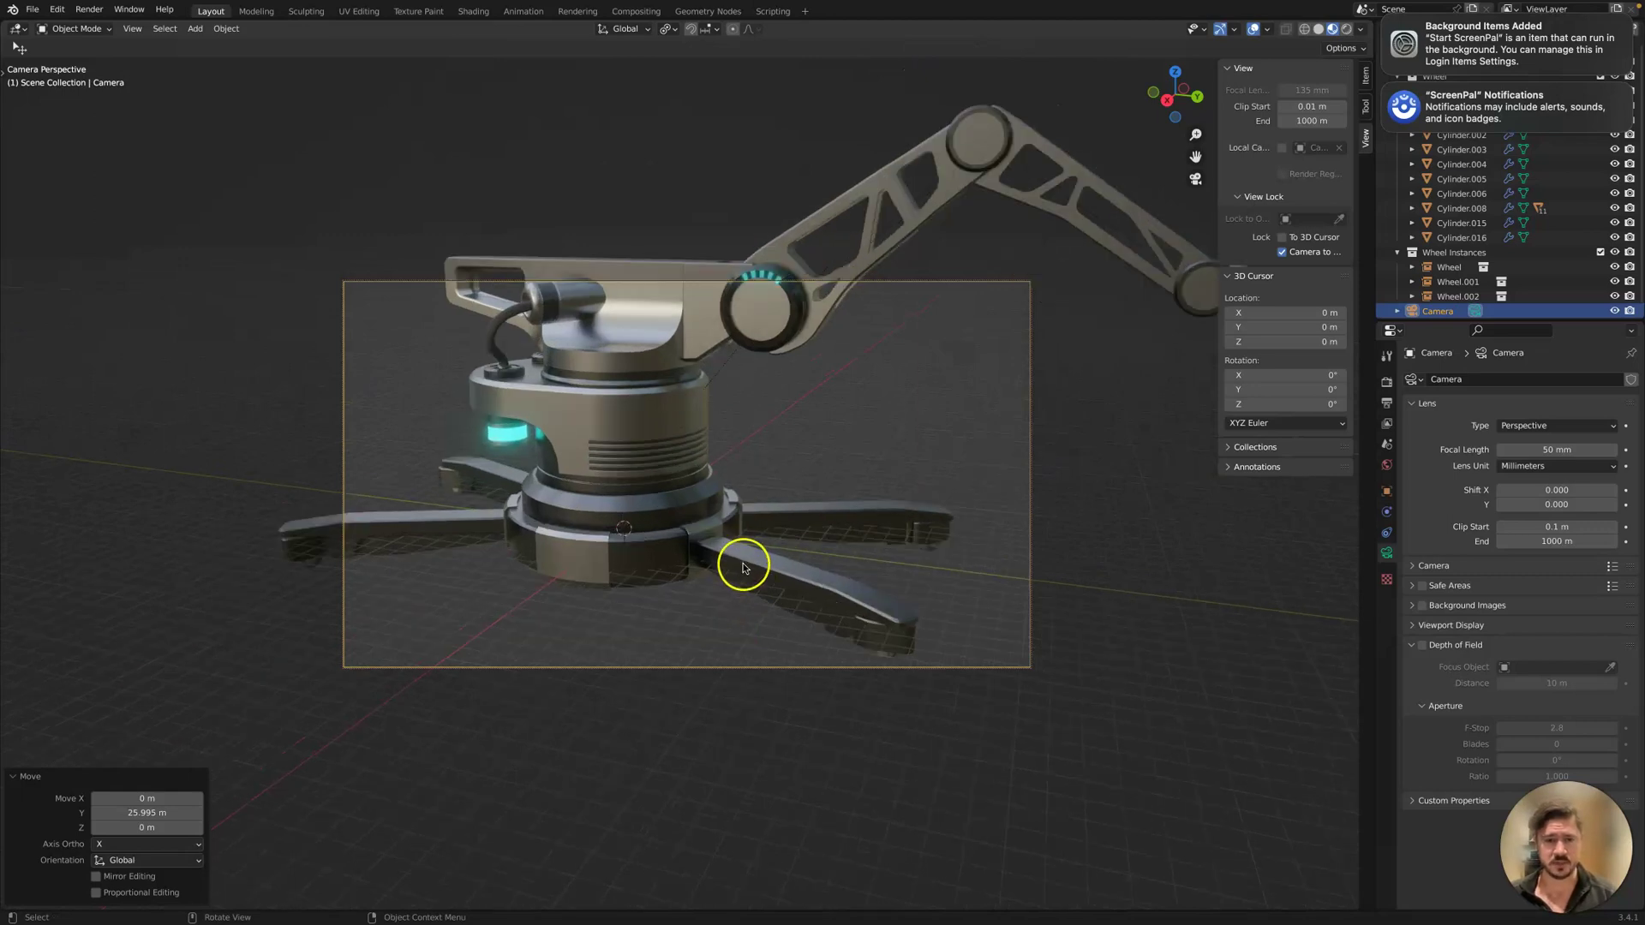
{"action": "scroll", "coordinate": [762, 548], "scroll_direction": "right", "scroll_amount": 8}
{"action": "mouse_move", "coordinate": [797, 543]}
{"action": "middle_mouse_down"}
{"action": "mouse_move", "coordinate": [753, 590]}
{"action": "mouse_move", "coordinate": [734, 566]}
{"action": "mouse_move", "coordinate": [739, 602]}
{"action": "mouse_move", "coordinate": [707, 590]}
{"action": "middle_mouse_up"}
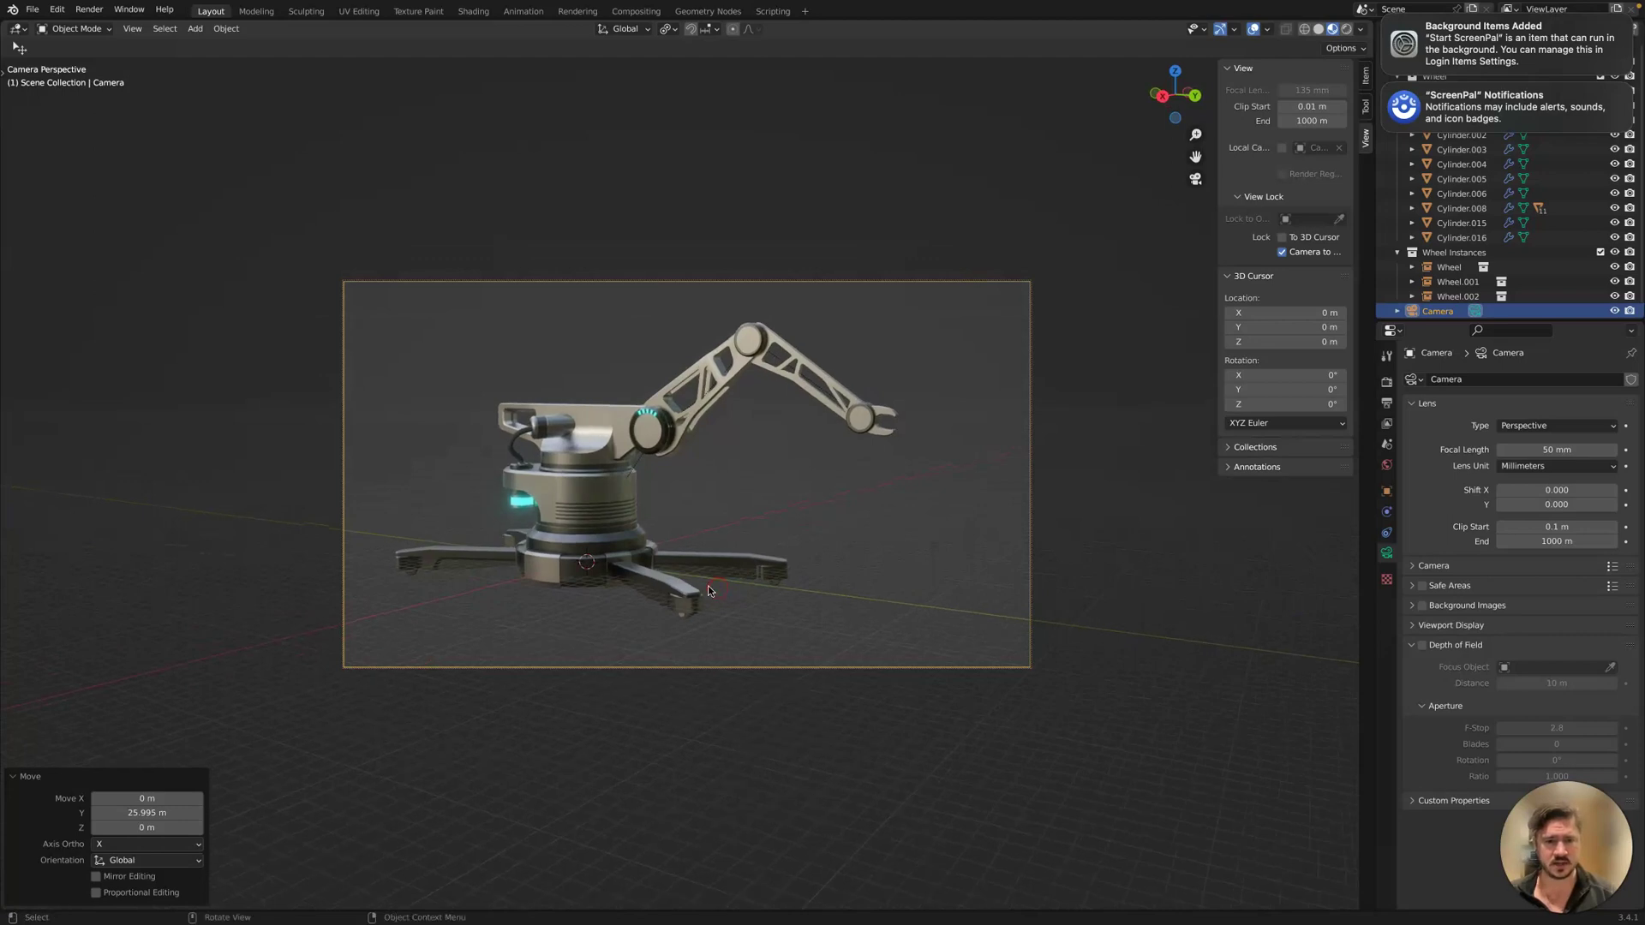
{"action": "scroll", "coordinate": [698, 569], "scroll_direction": "up", "scroll_amount": 1}
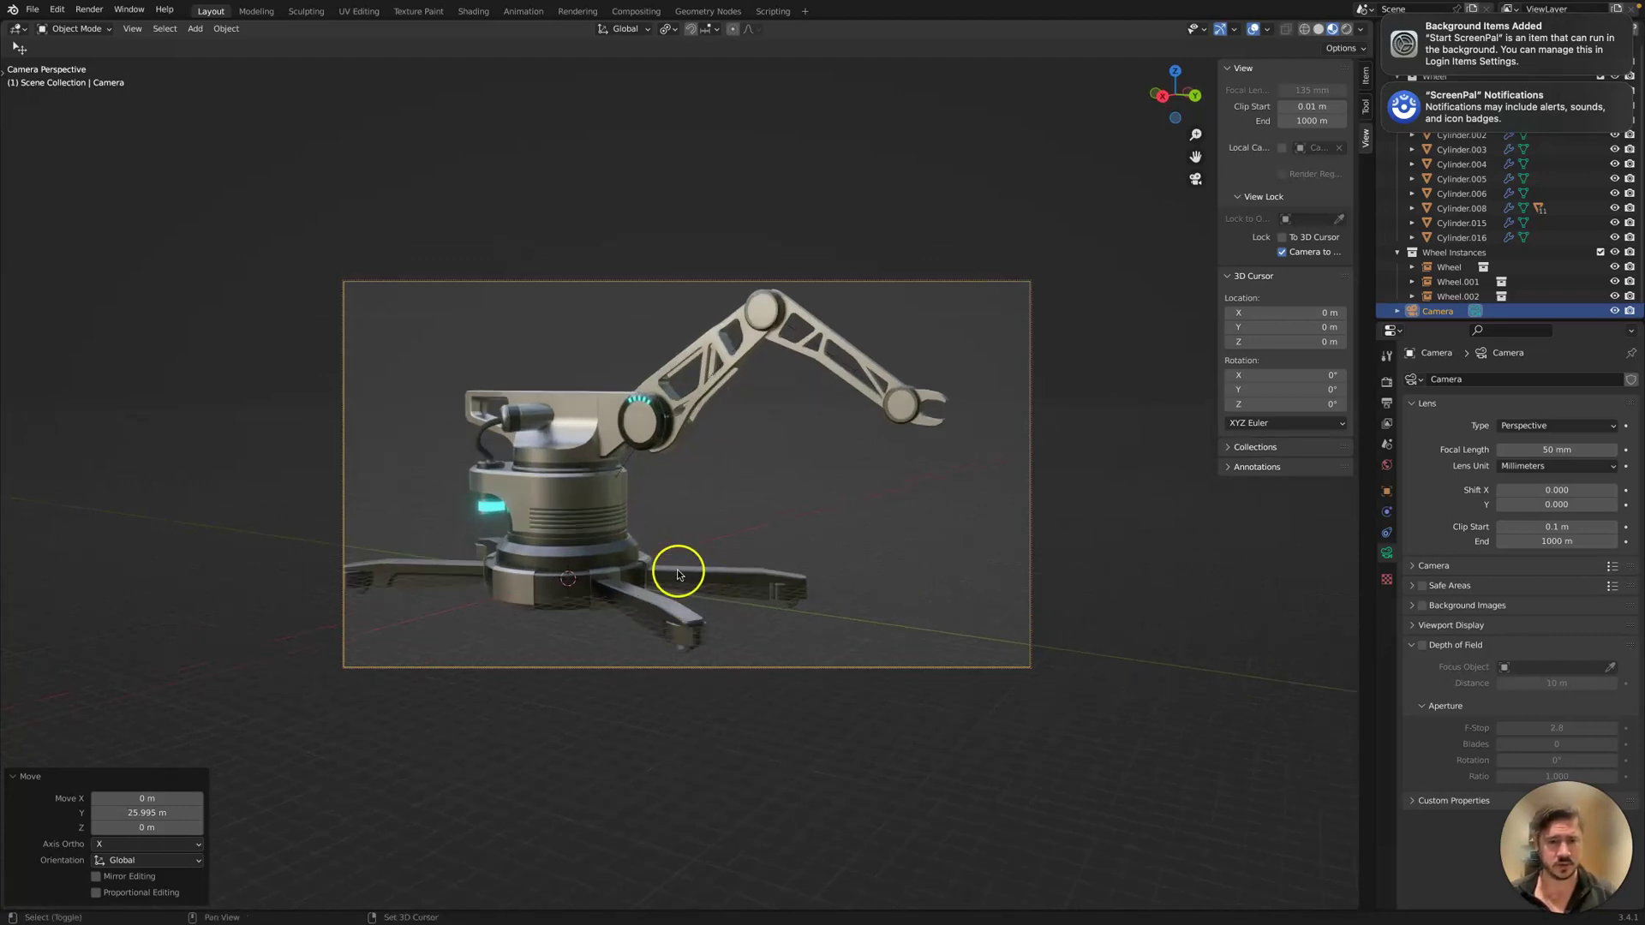
{"action": "middle_click_drag", "start_coordinate": [678, 573], "coordinate": [693, 577], "text": "shift"}
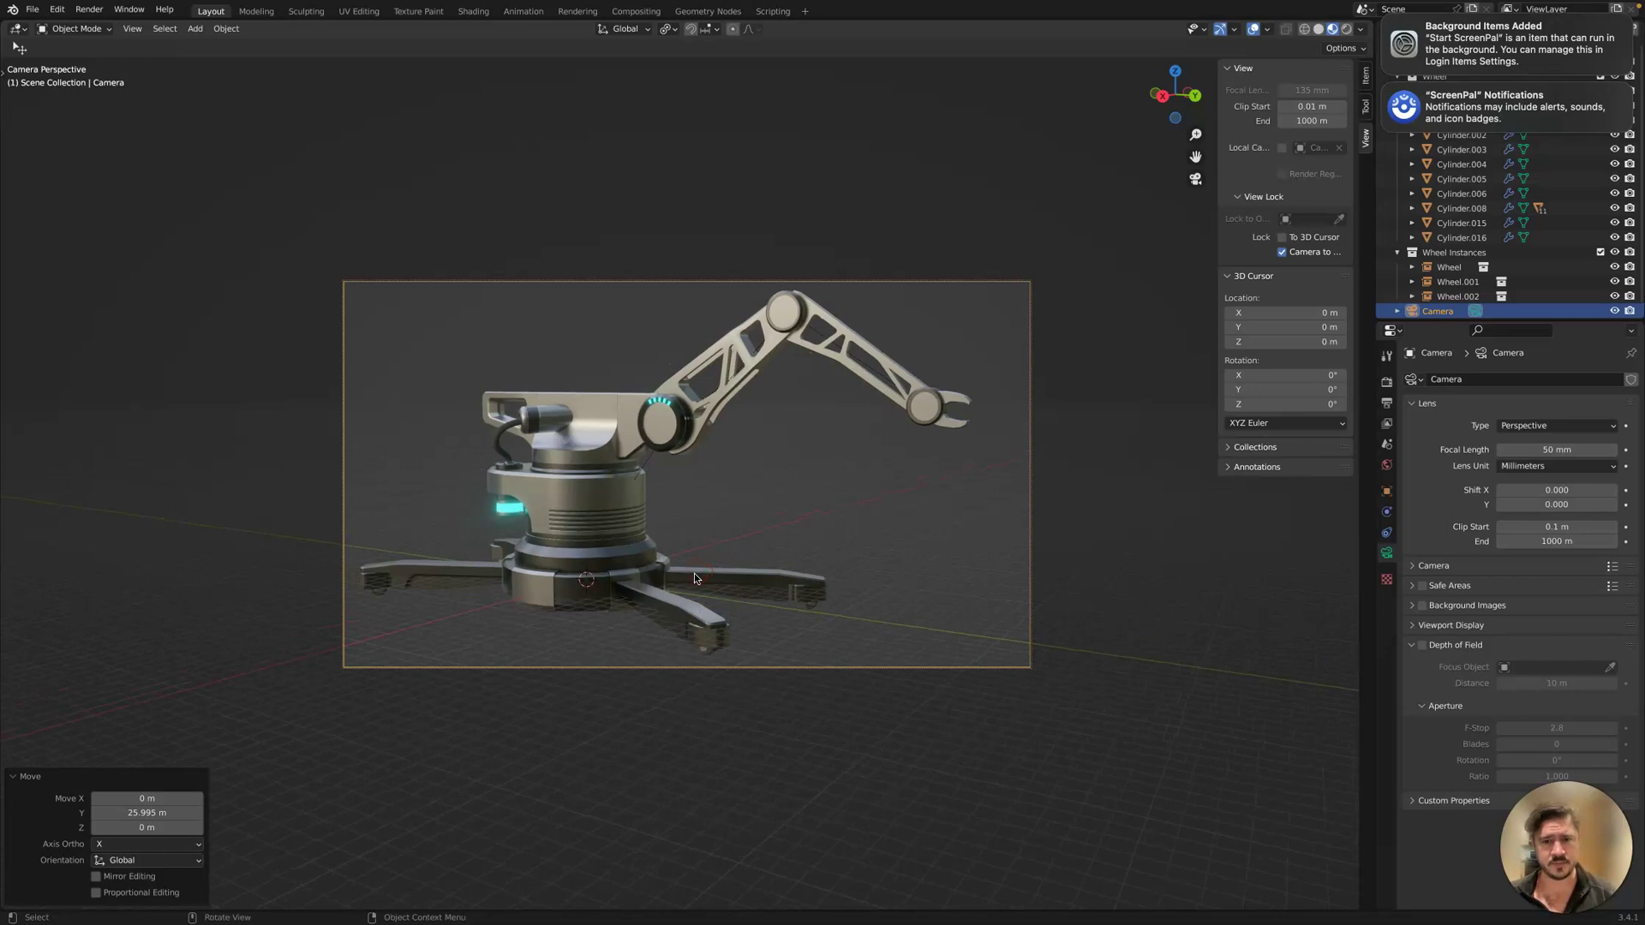
Undo the last camera framing changes and redo them.
{"action": "key", "text": "ctrl+z"}
{"action": "key", "text": "ctrl+shift+z"}
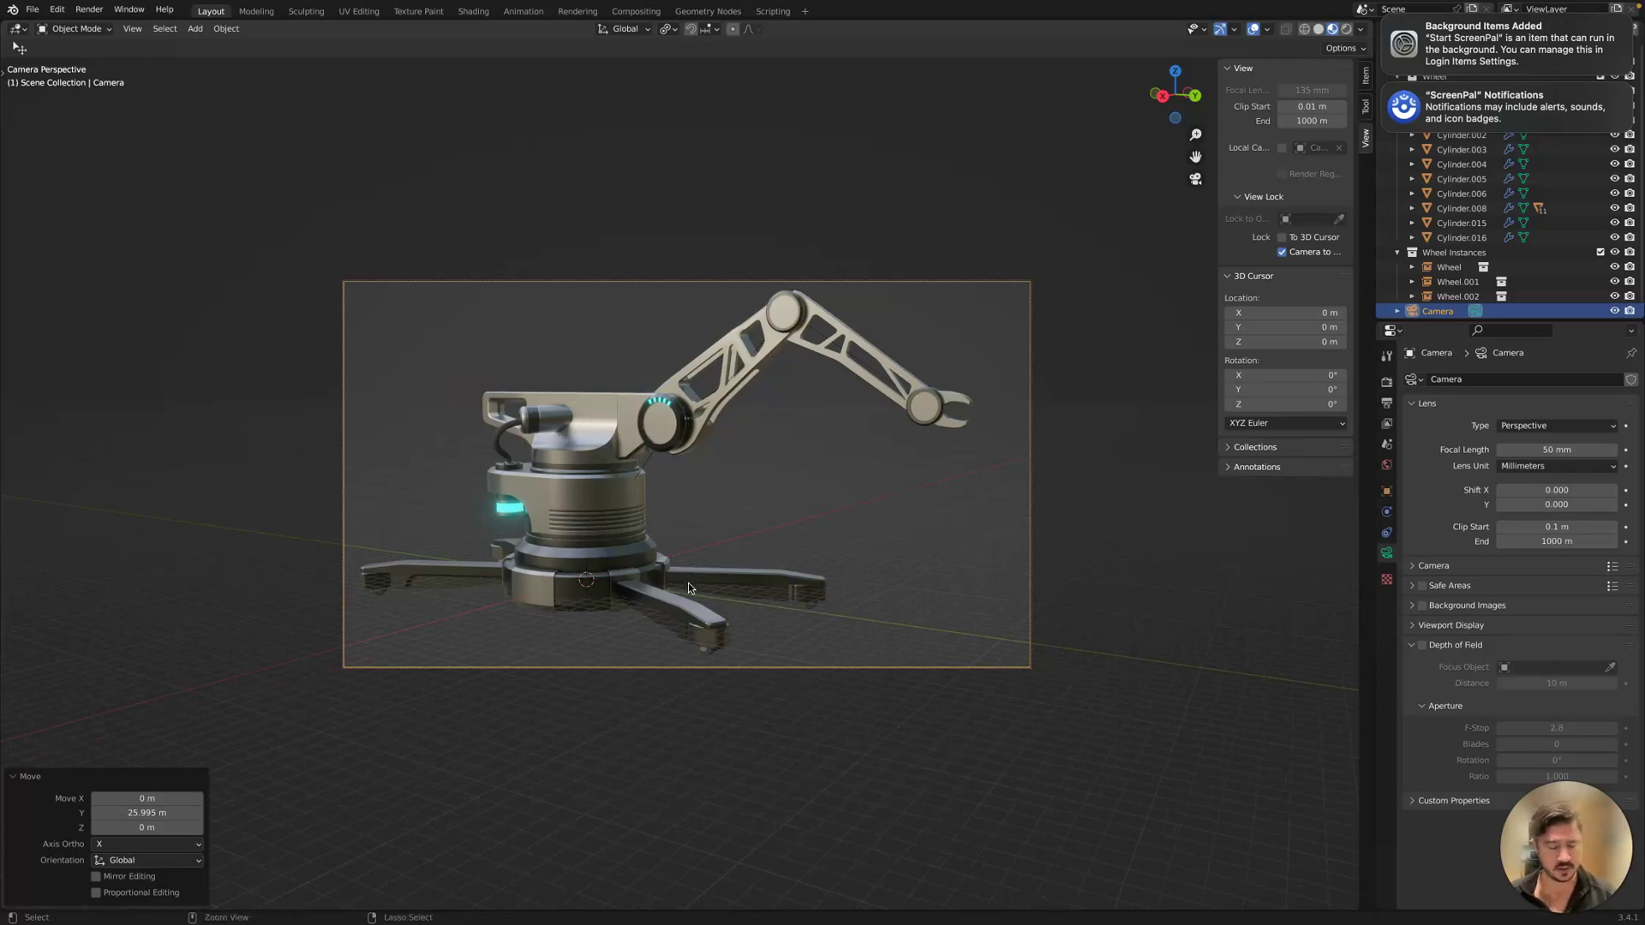
{"action": "key", "text": "ctrl+z"}
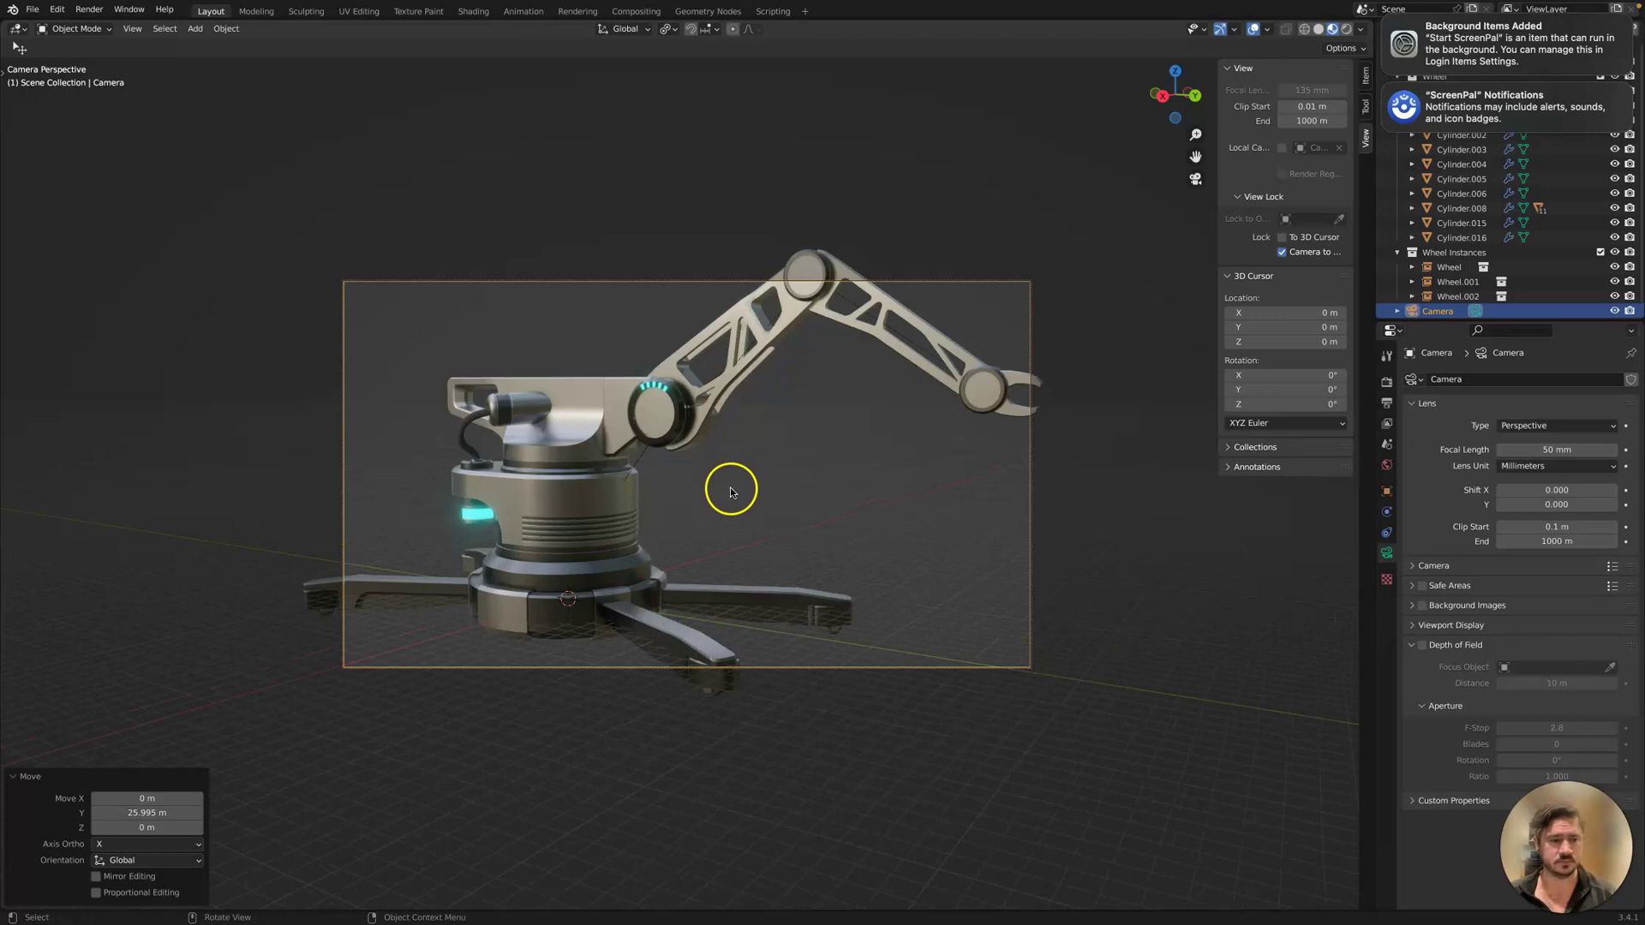
{"action": "key", "text": "ctrl+shift+z"}
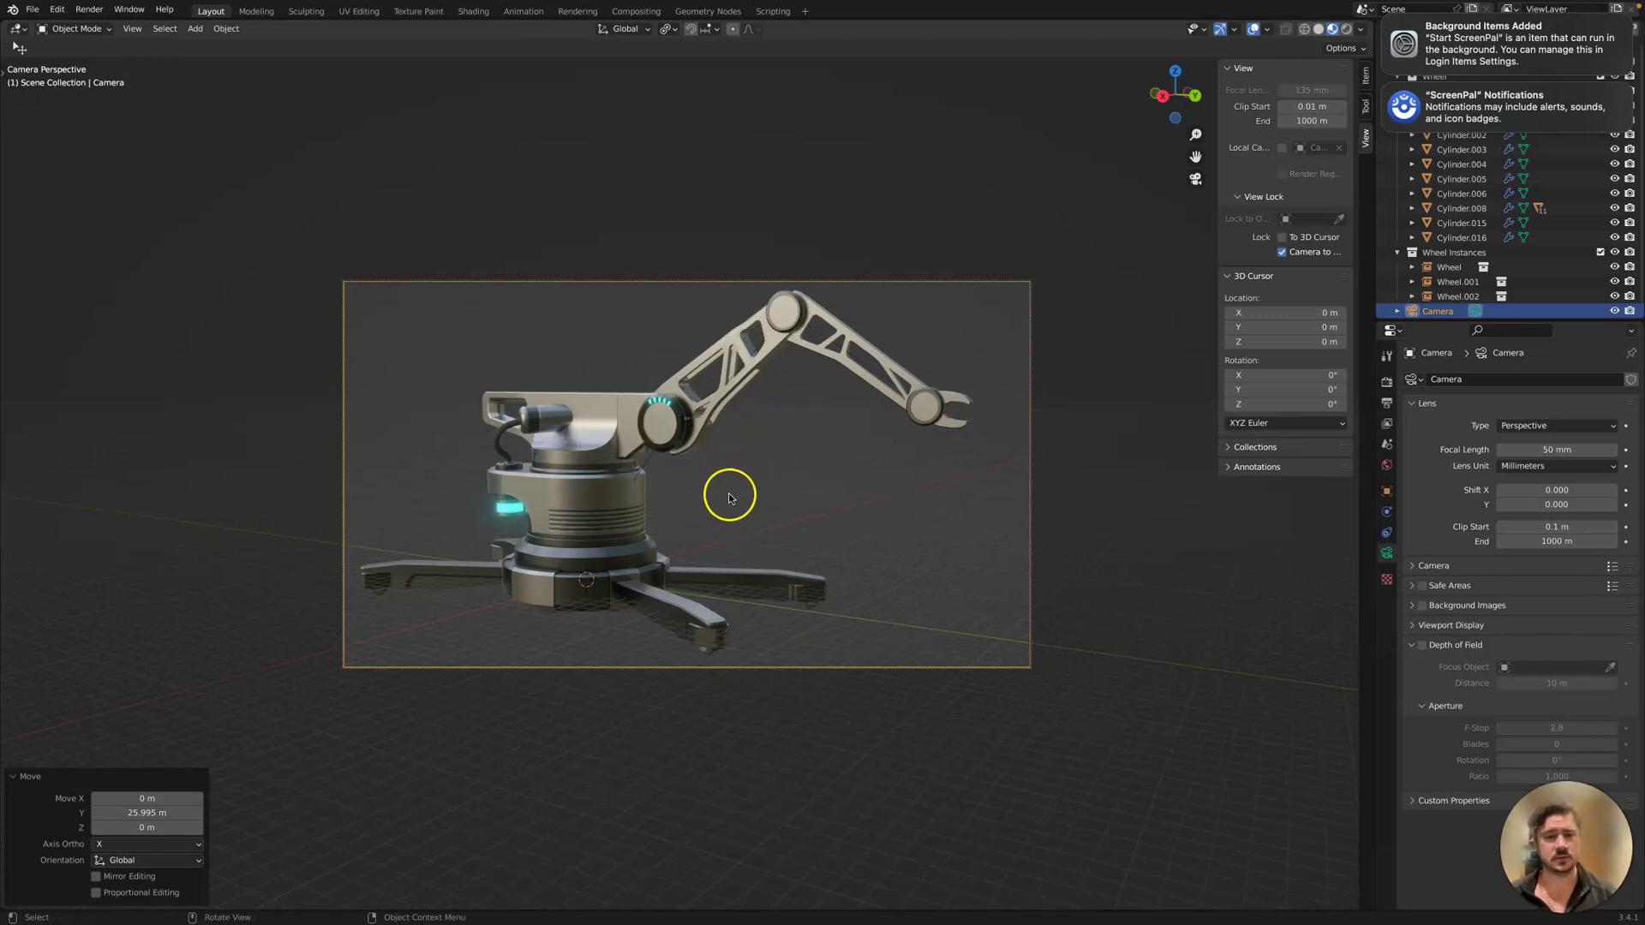
Finish the framing with a slight orbit, exit the camera view and unlock the camera from the view.
{"action": "middle_click_drag", "start_coordinate": [773, 470], "coordinate": [775, 477]}
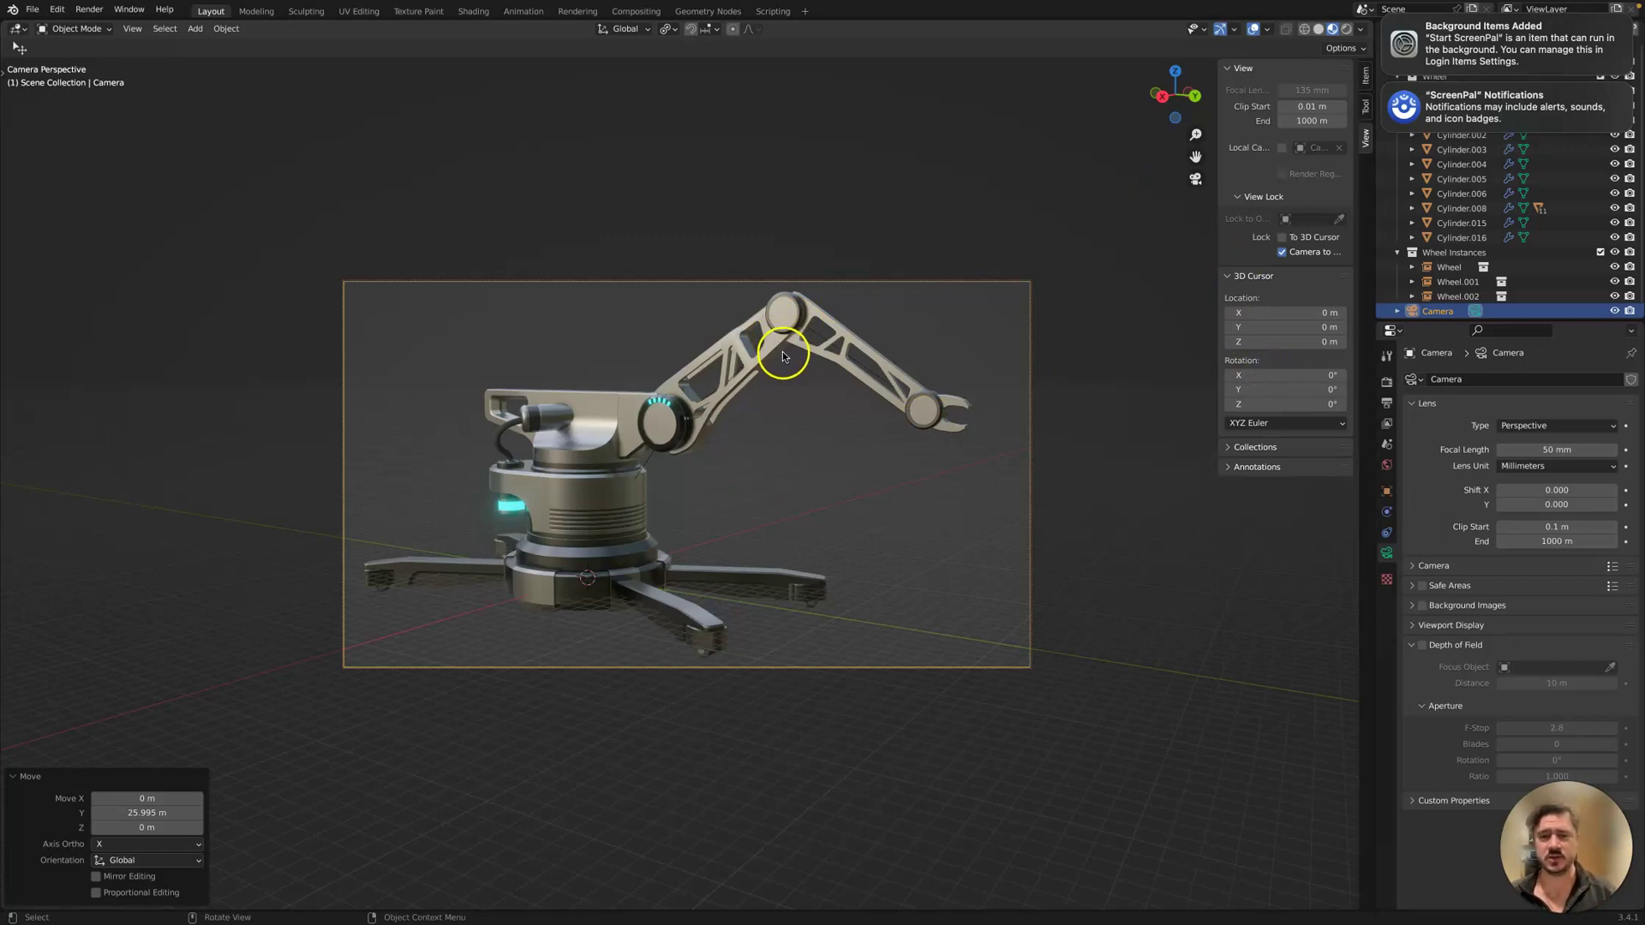
{"action": "left_click", "coordinate": [1195, 178]}
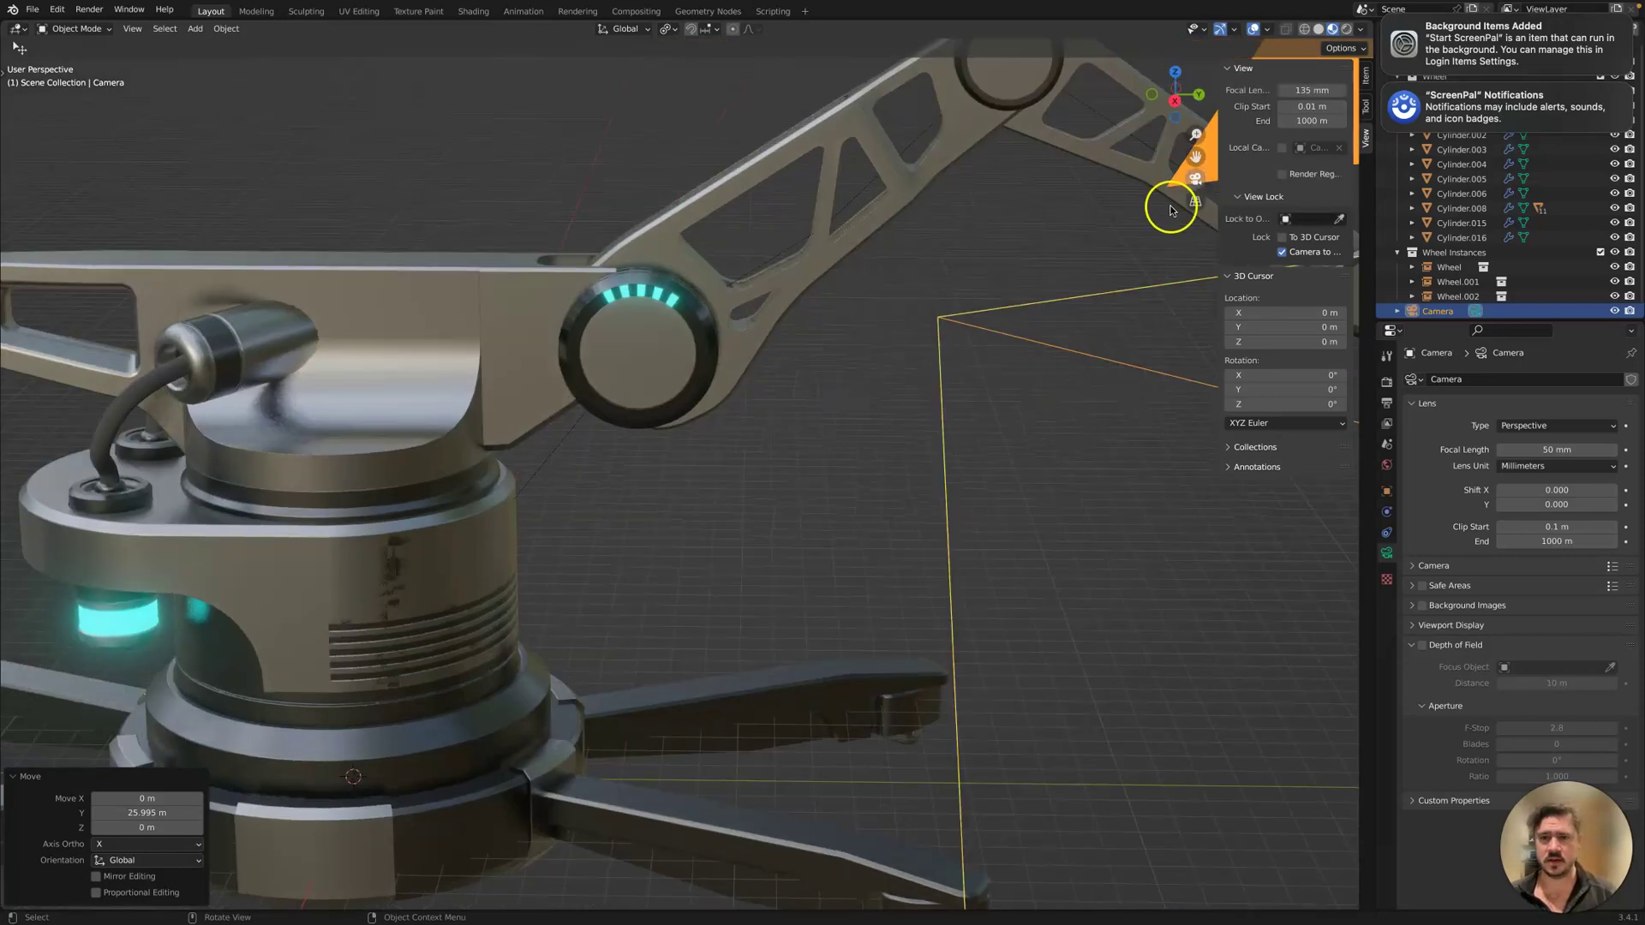
{"action": "left_click", "coordinate": [1282, 253]}
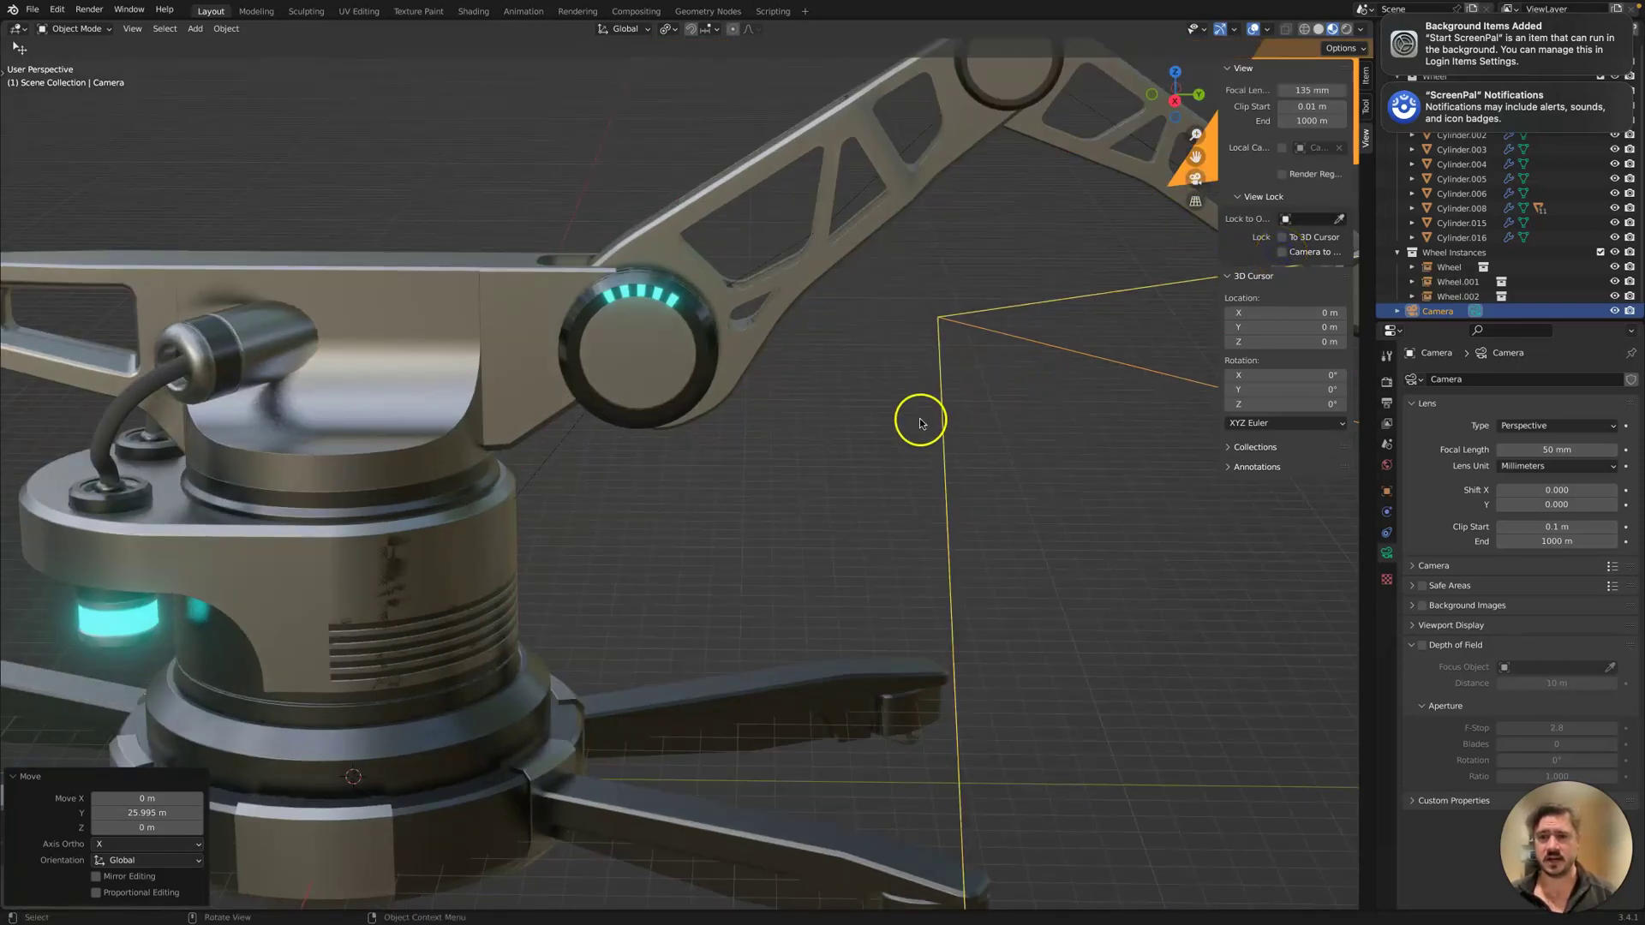
Deselect the camera and add a 2 m plane mesh at the world origin.
{"action": "scroll", "coordinate": [900, 420], "scroll_direction": "down", "scroll_amount": 8}
{"action": "middle_click_drag", "start_coordinate": [853, 432], "coordinate": [676, 562]}
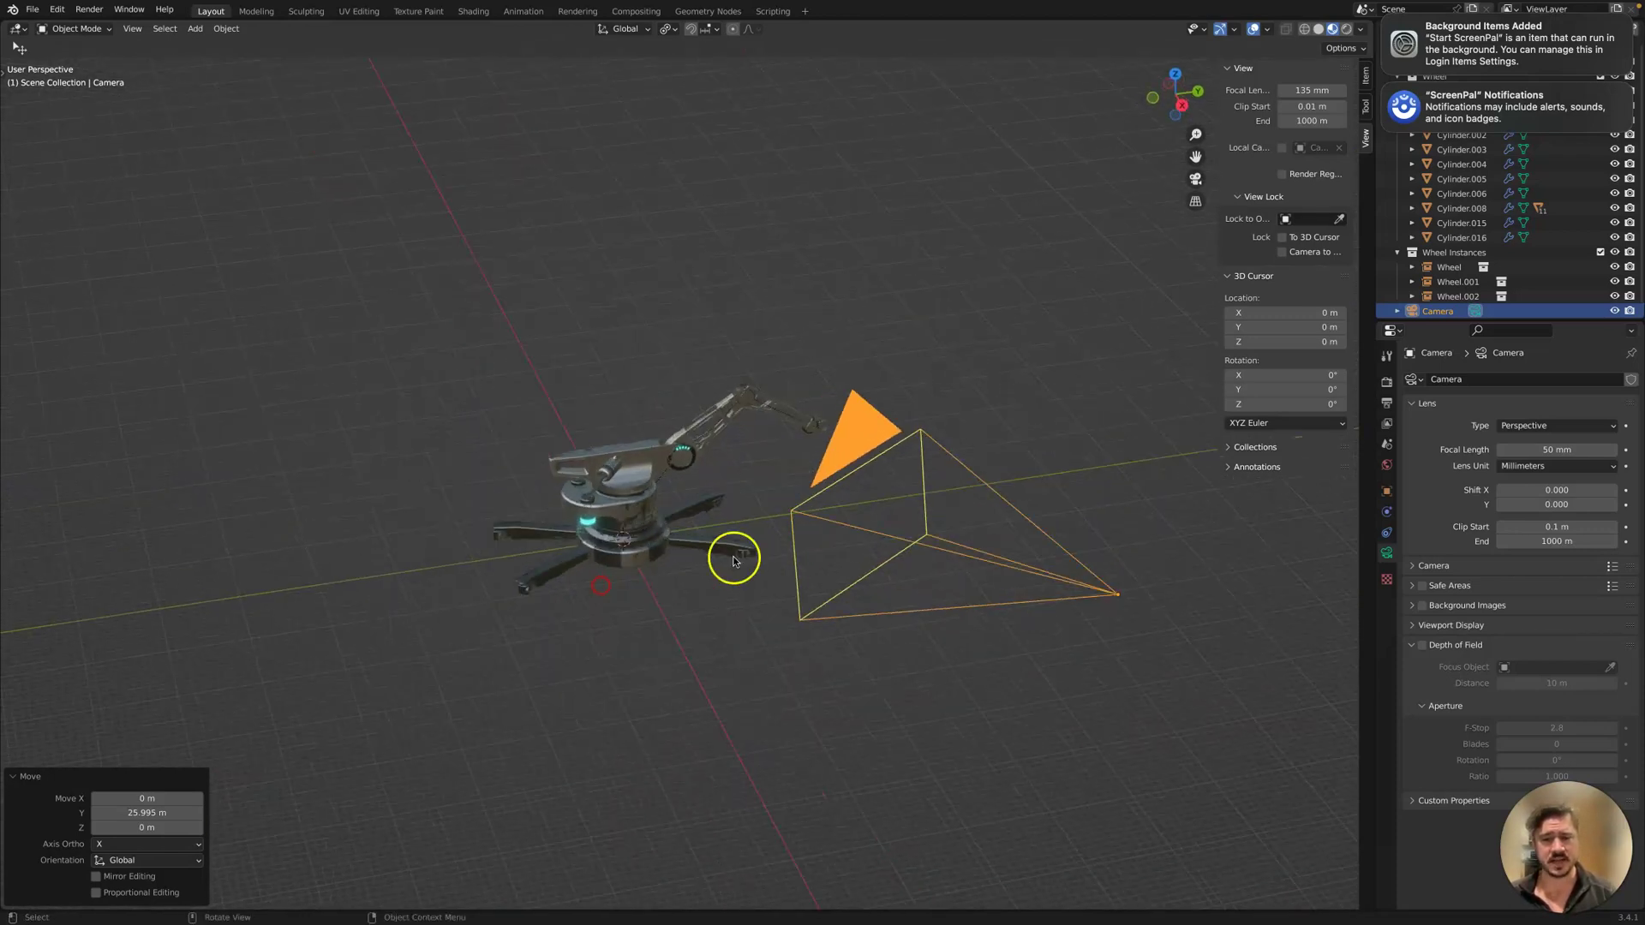
{"action": "left_click", "coordinate": [799, 514]}
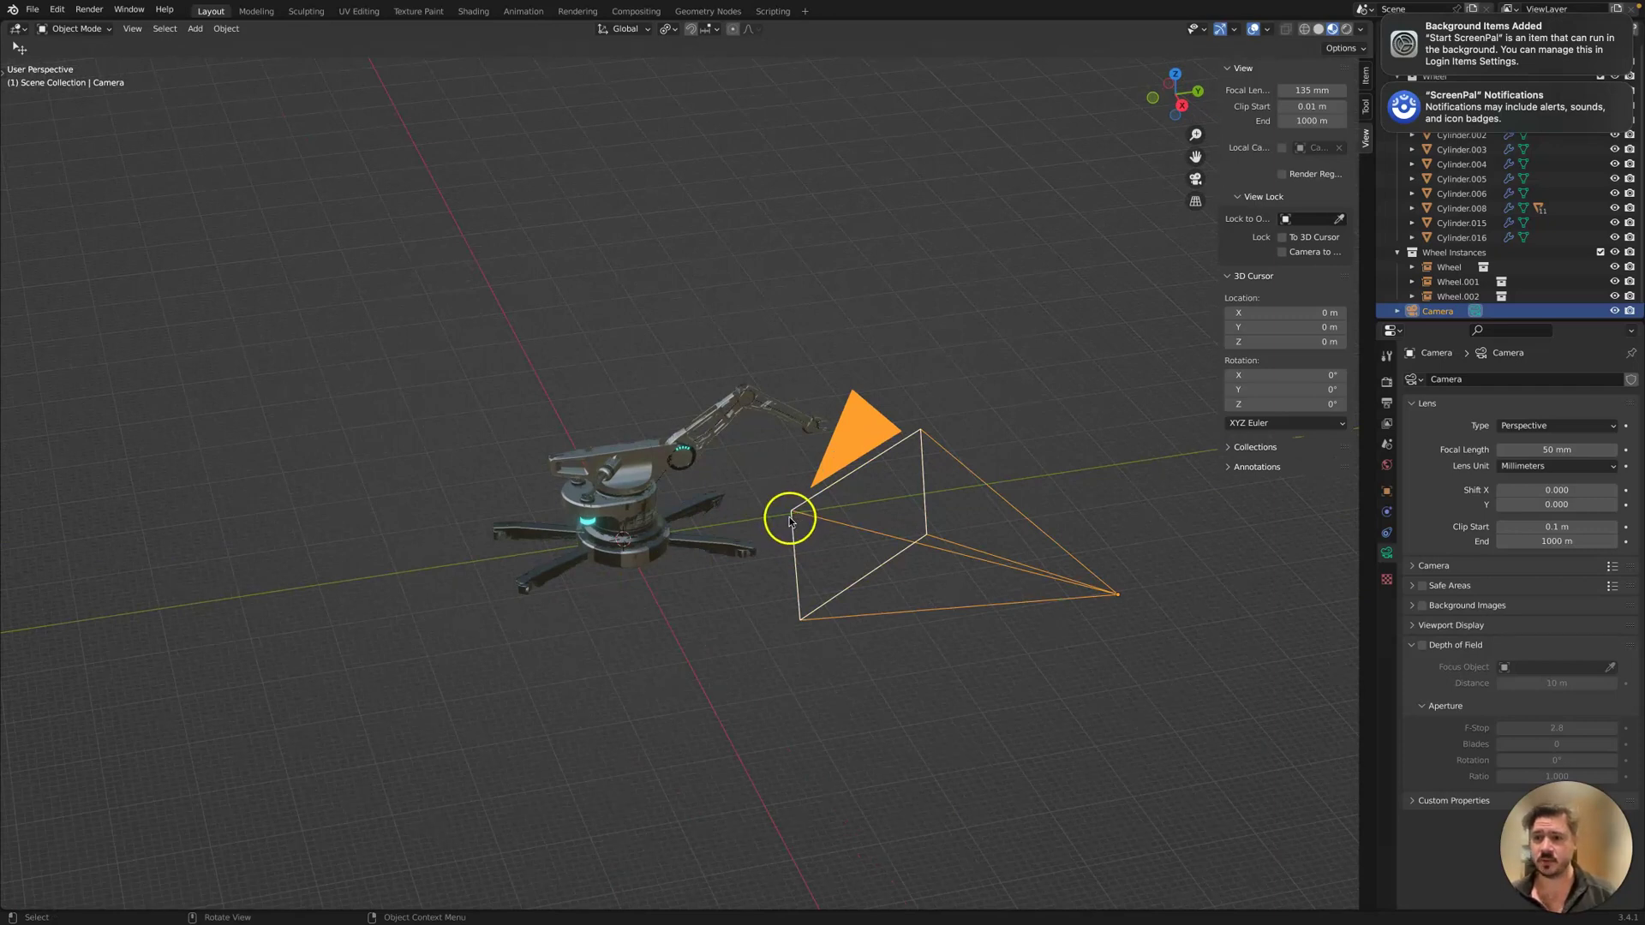
{"action": "left_click", "coordinate": [814, 504]}
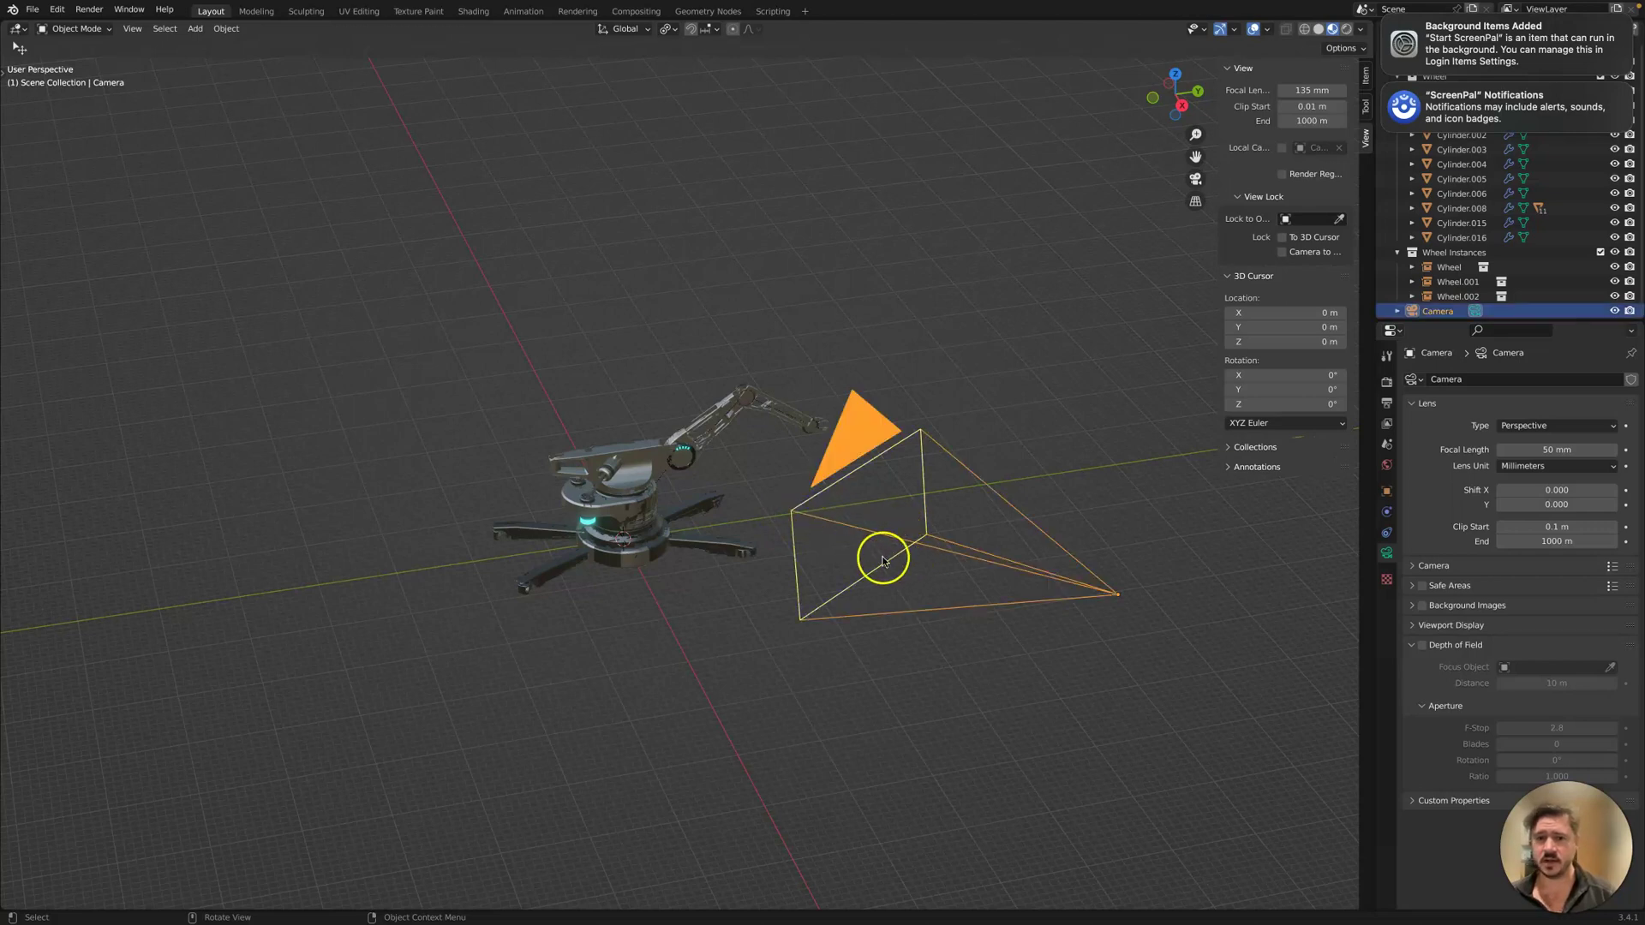
{"action": "middle_click_drag", "start_coordinate": [765, 539], "coordinate": [525, 562]}
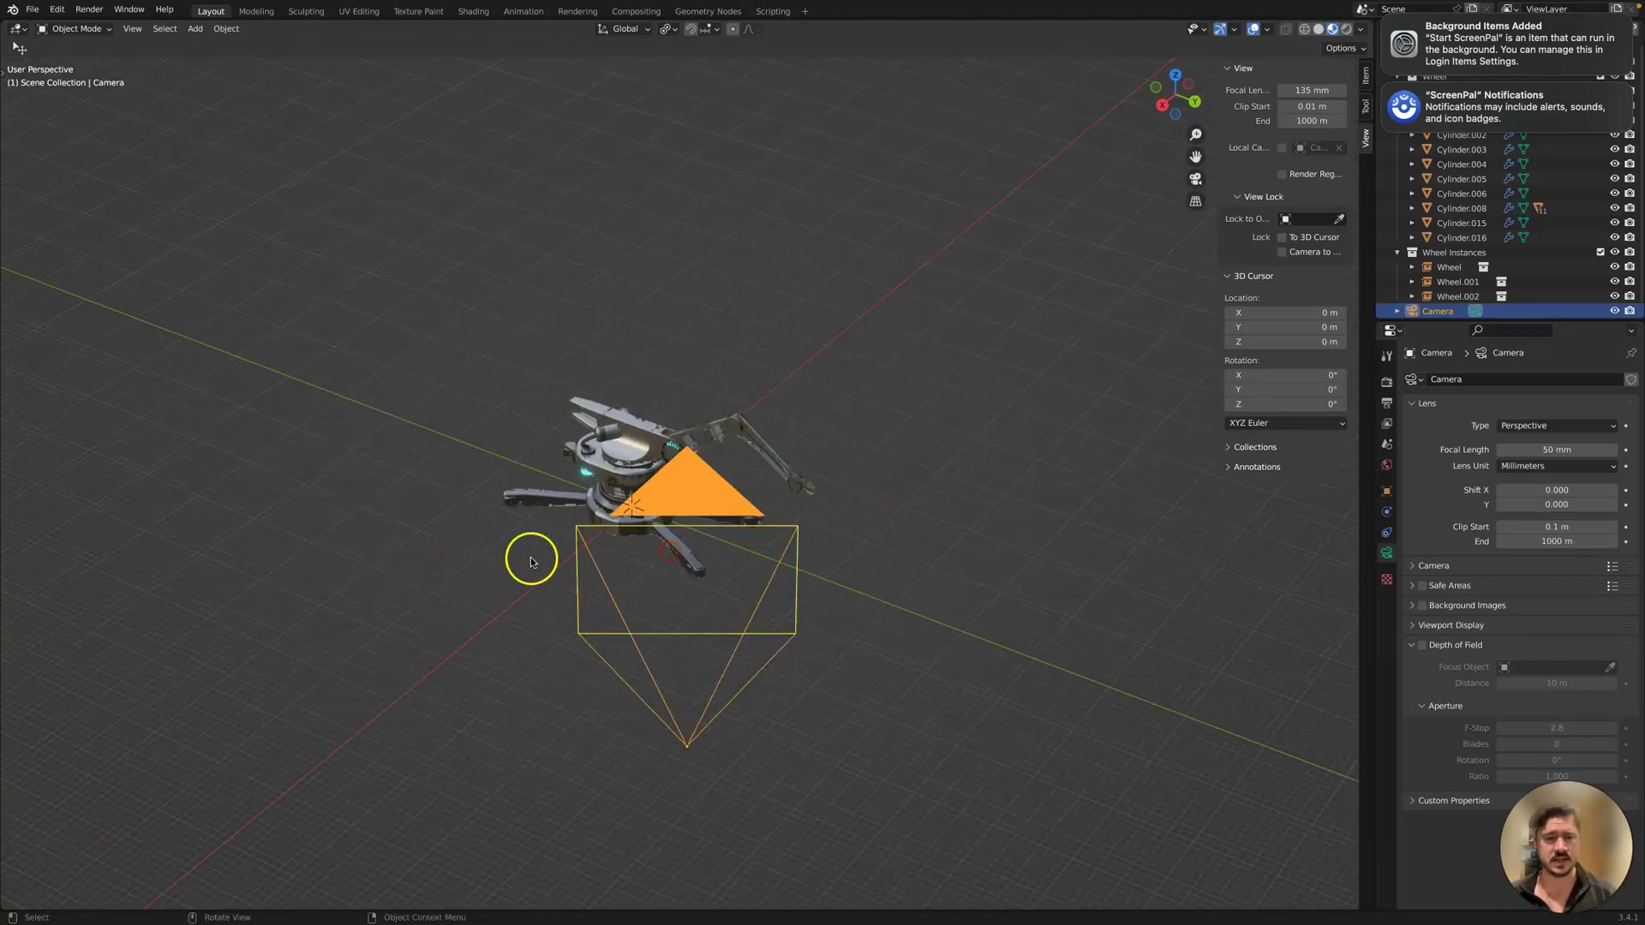
{"action": "left_click", "coordinate": [528, 549]}
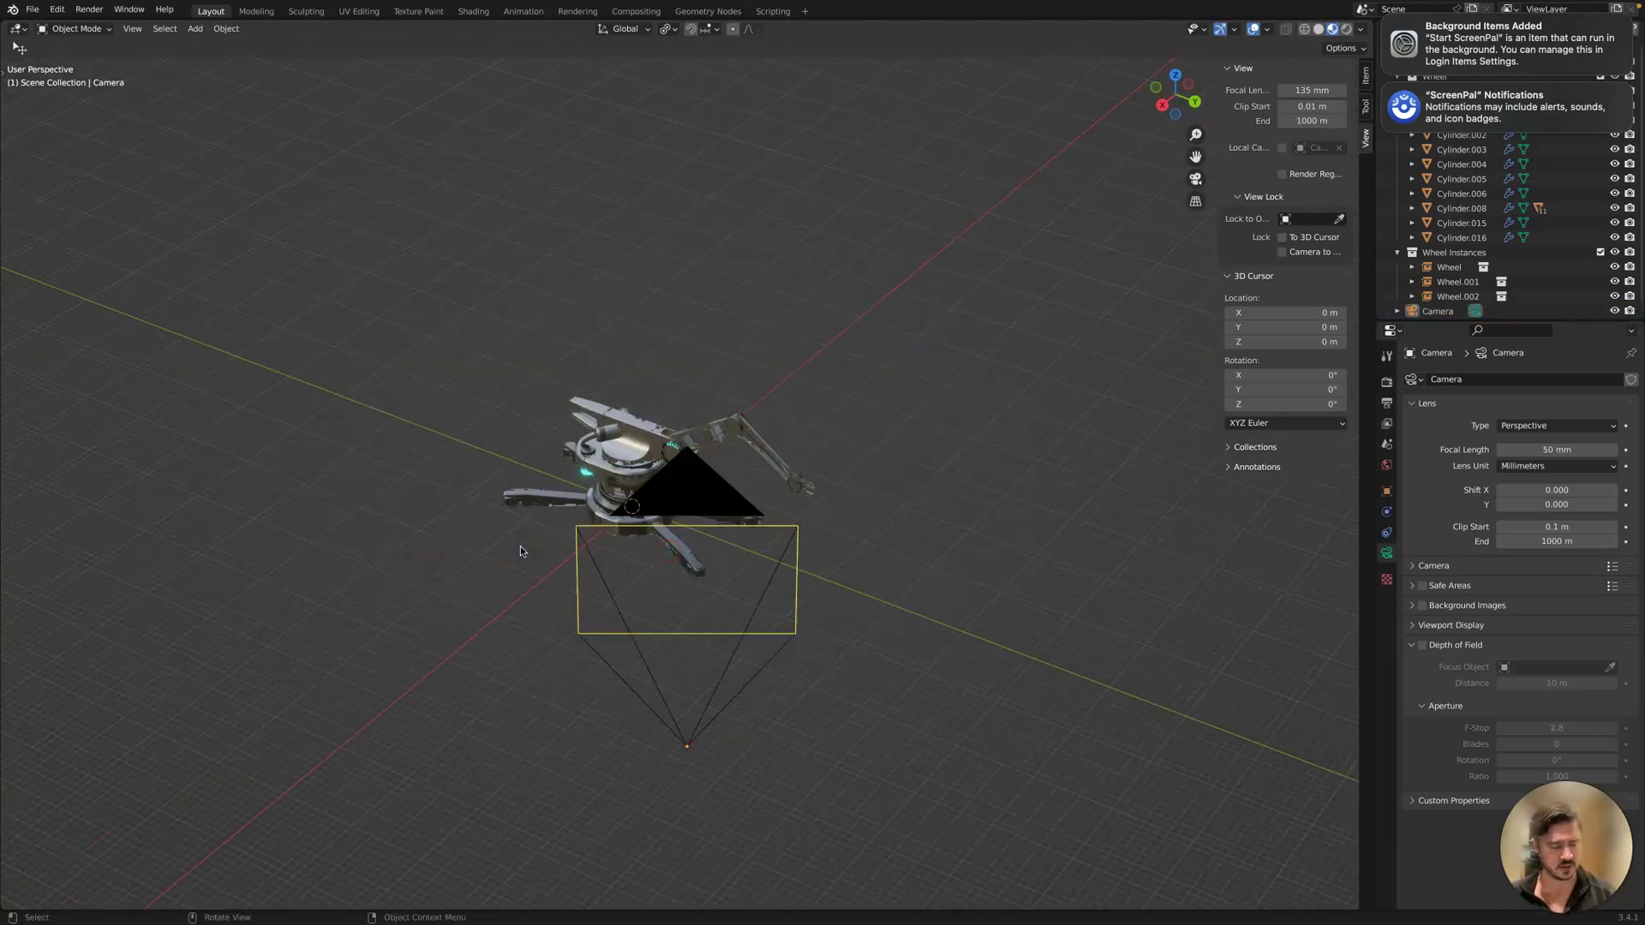
{"action": "key", "text": "shift+a"}
{"action": "mouse_move", "coordinate": [498, 333]}
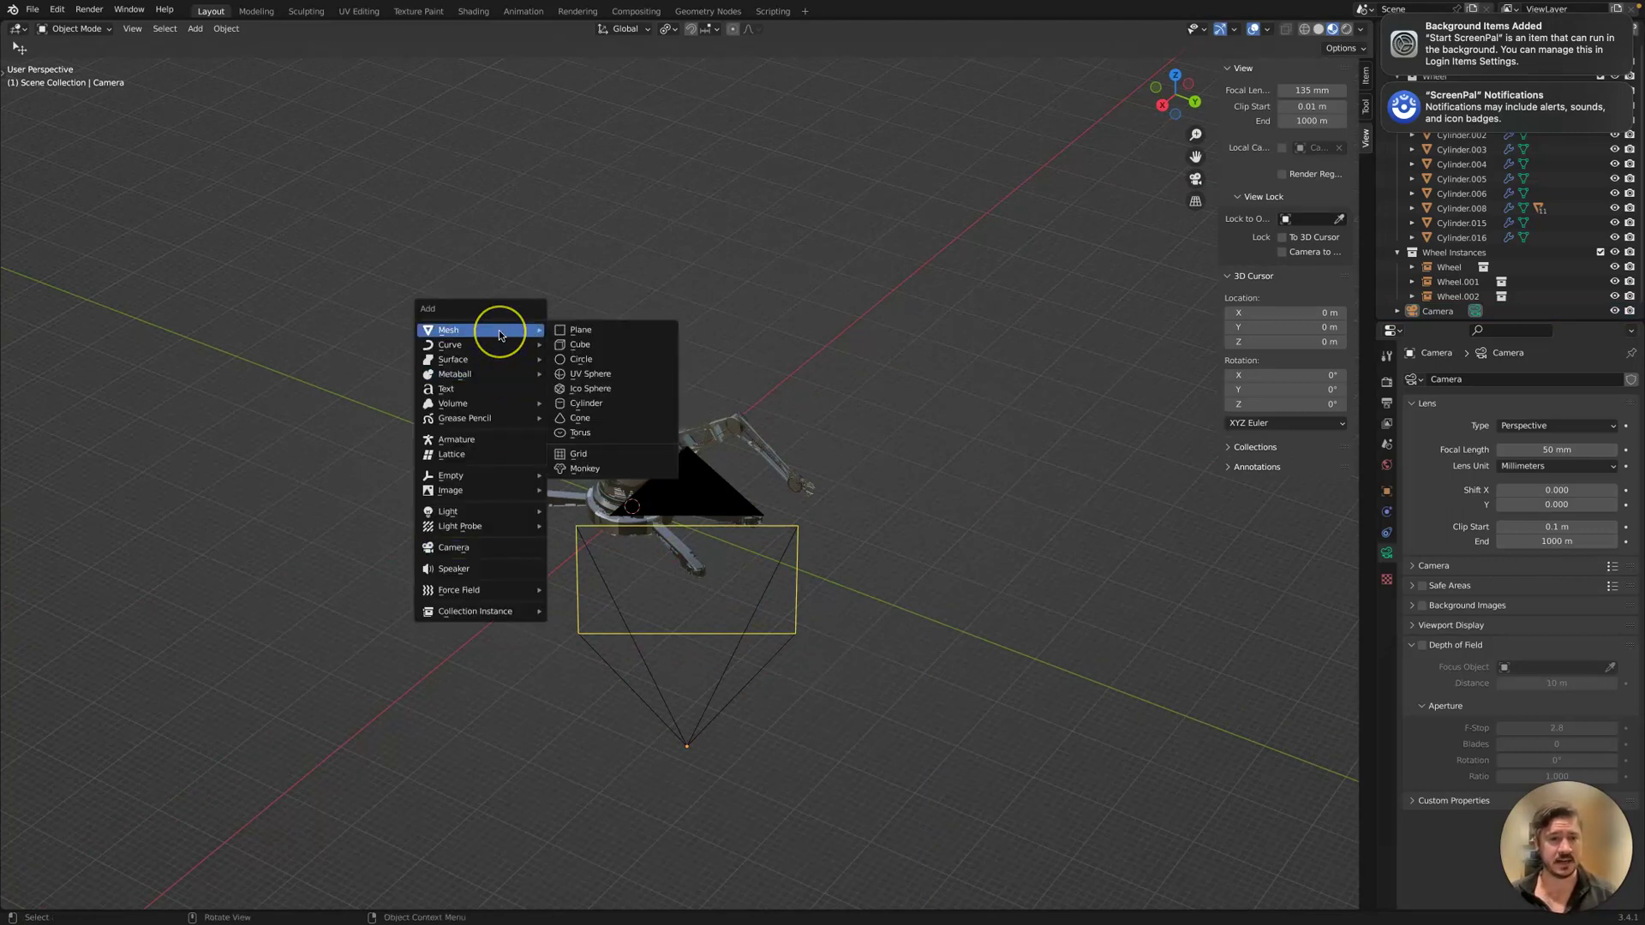
{"action": "left_click", "coordinate": [593, 331]}
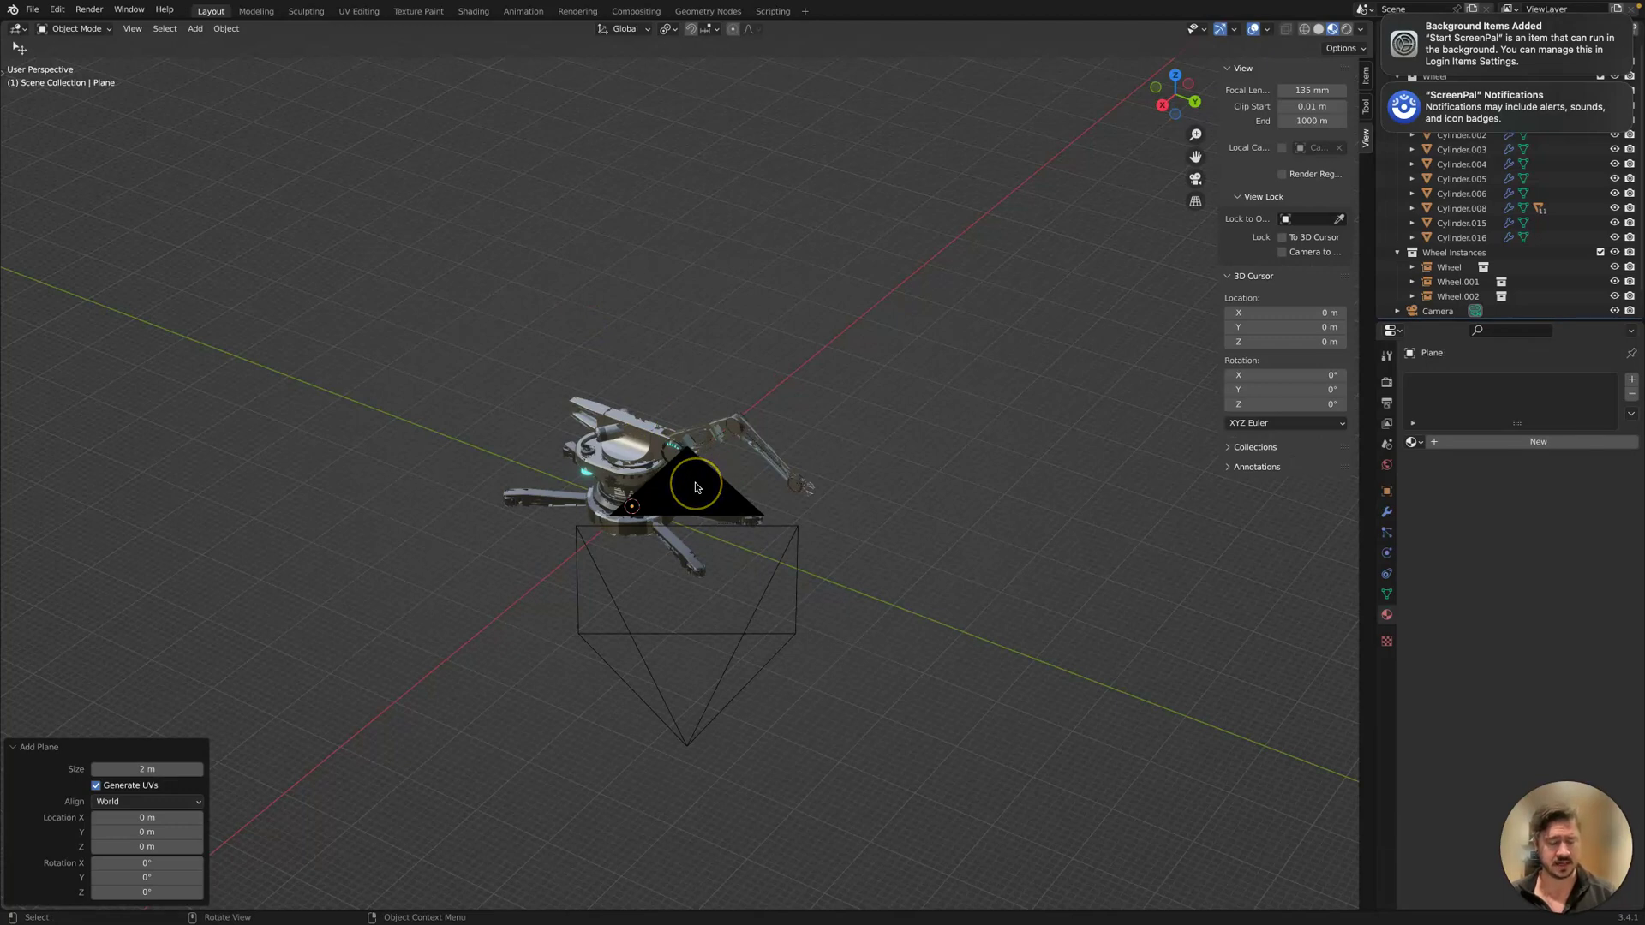
Scale the plane up twice, by about 7.9 and again by about 8.6, to form a large floor under the robot arm.
{"action": "key", "text": "s"}
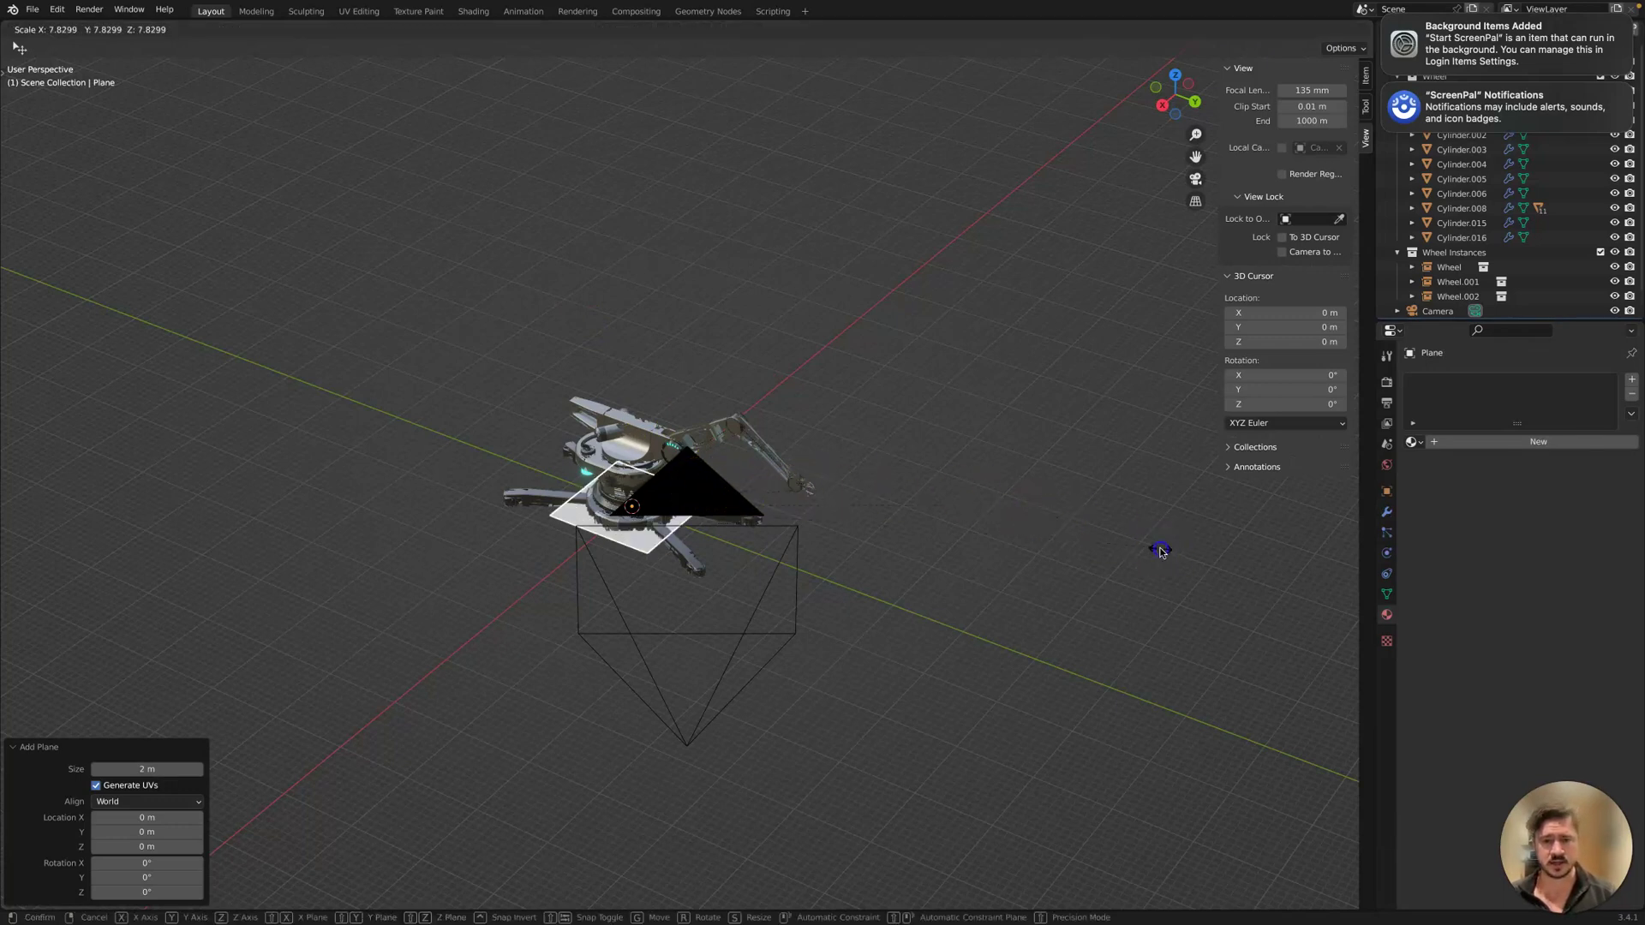
{"action": "left_click", "coordinate": [1161, 549]}
{"action": "key", "text": "s"}
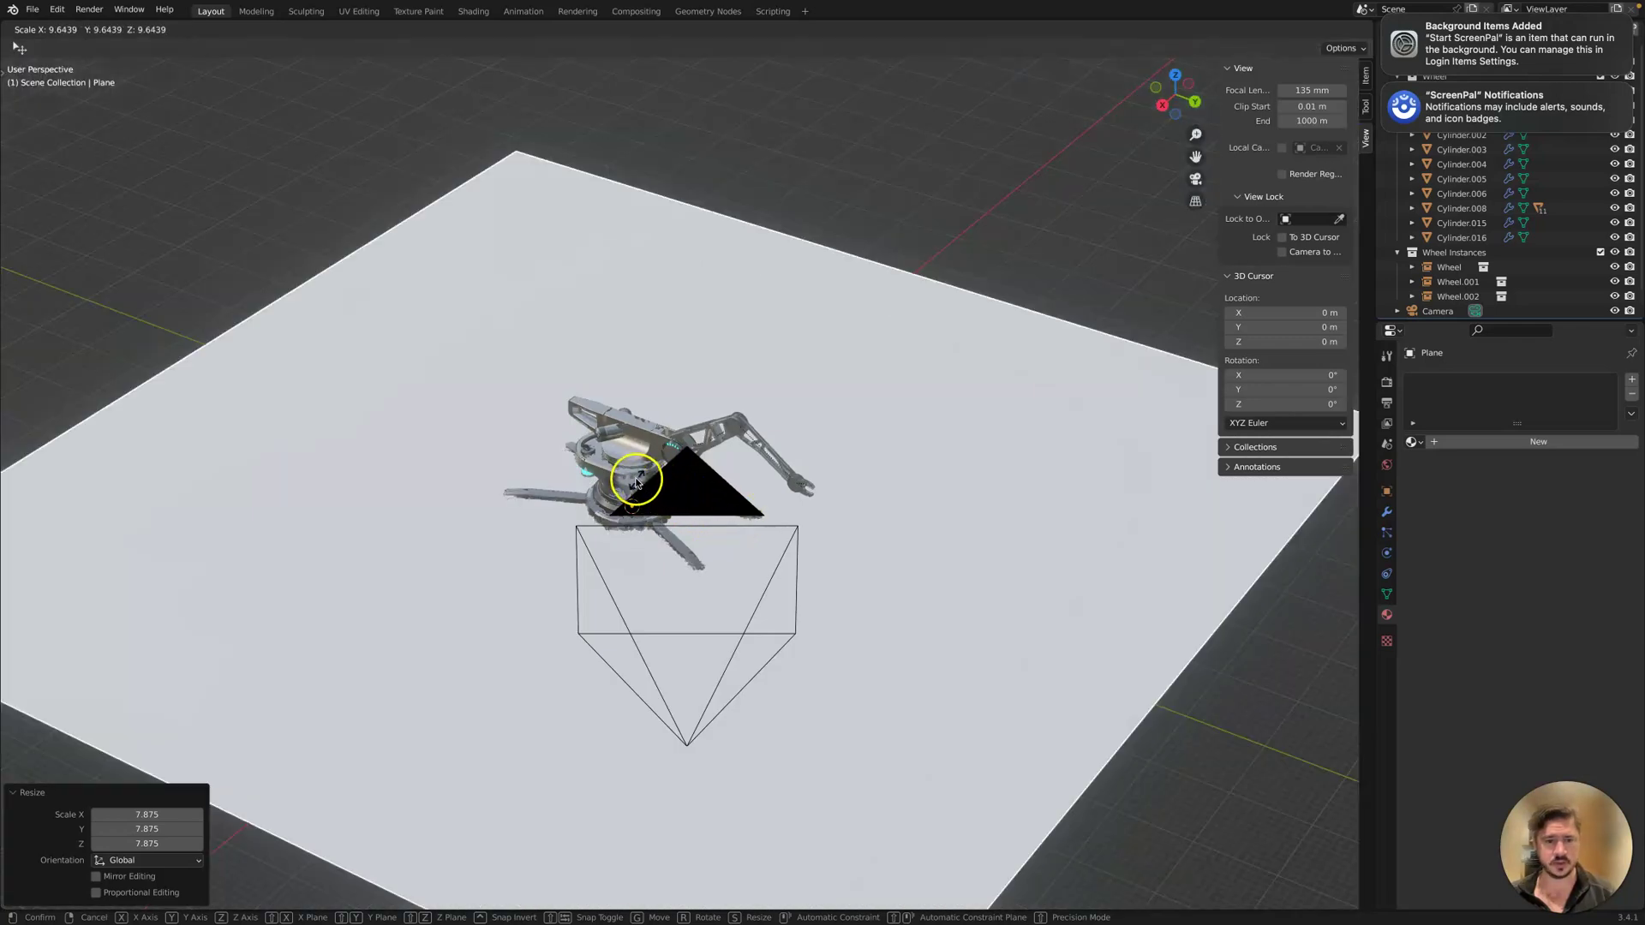
{"action": "left_click", "coordinate": [642, 485]}
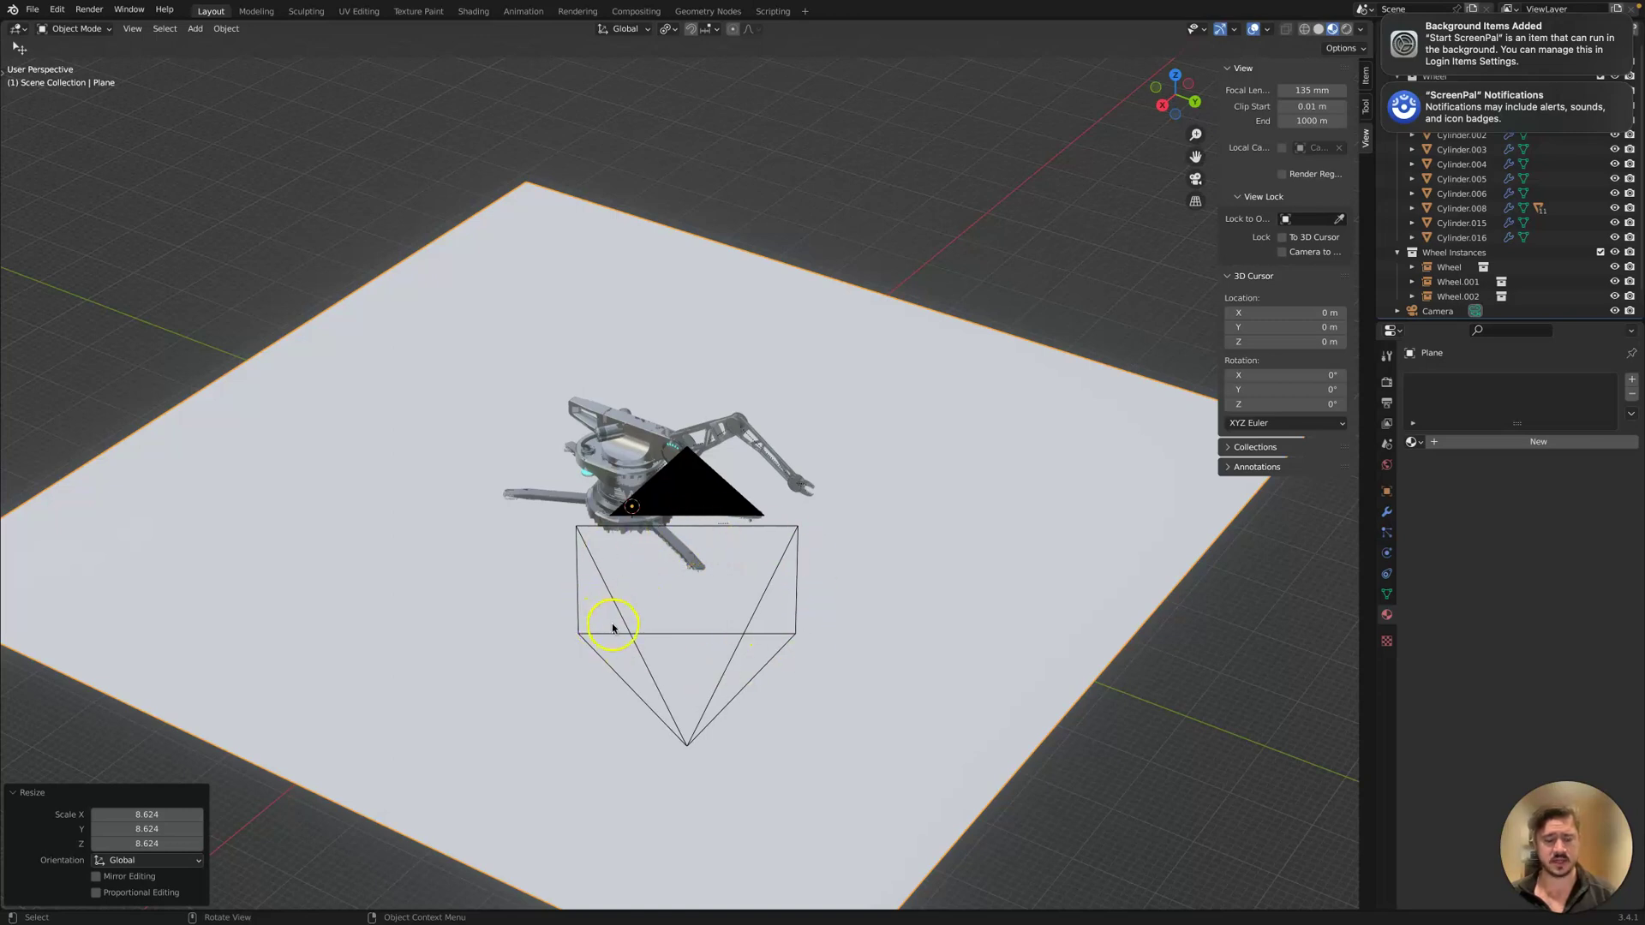
Rotate the floor plane about 33.3° around the global Z axis to square it with the camera.
{"action": "key", "text": "r"}
{"action": "key", "text": "z"}
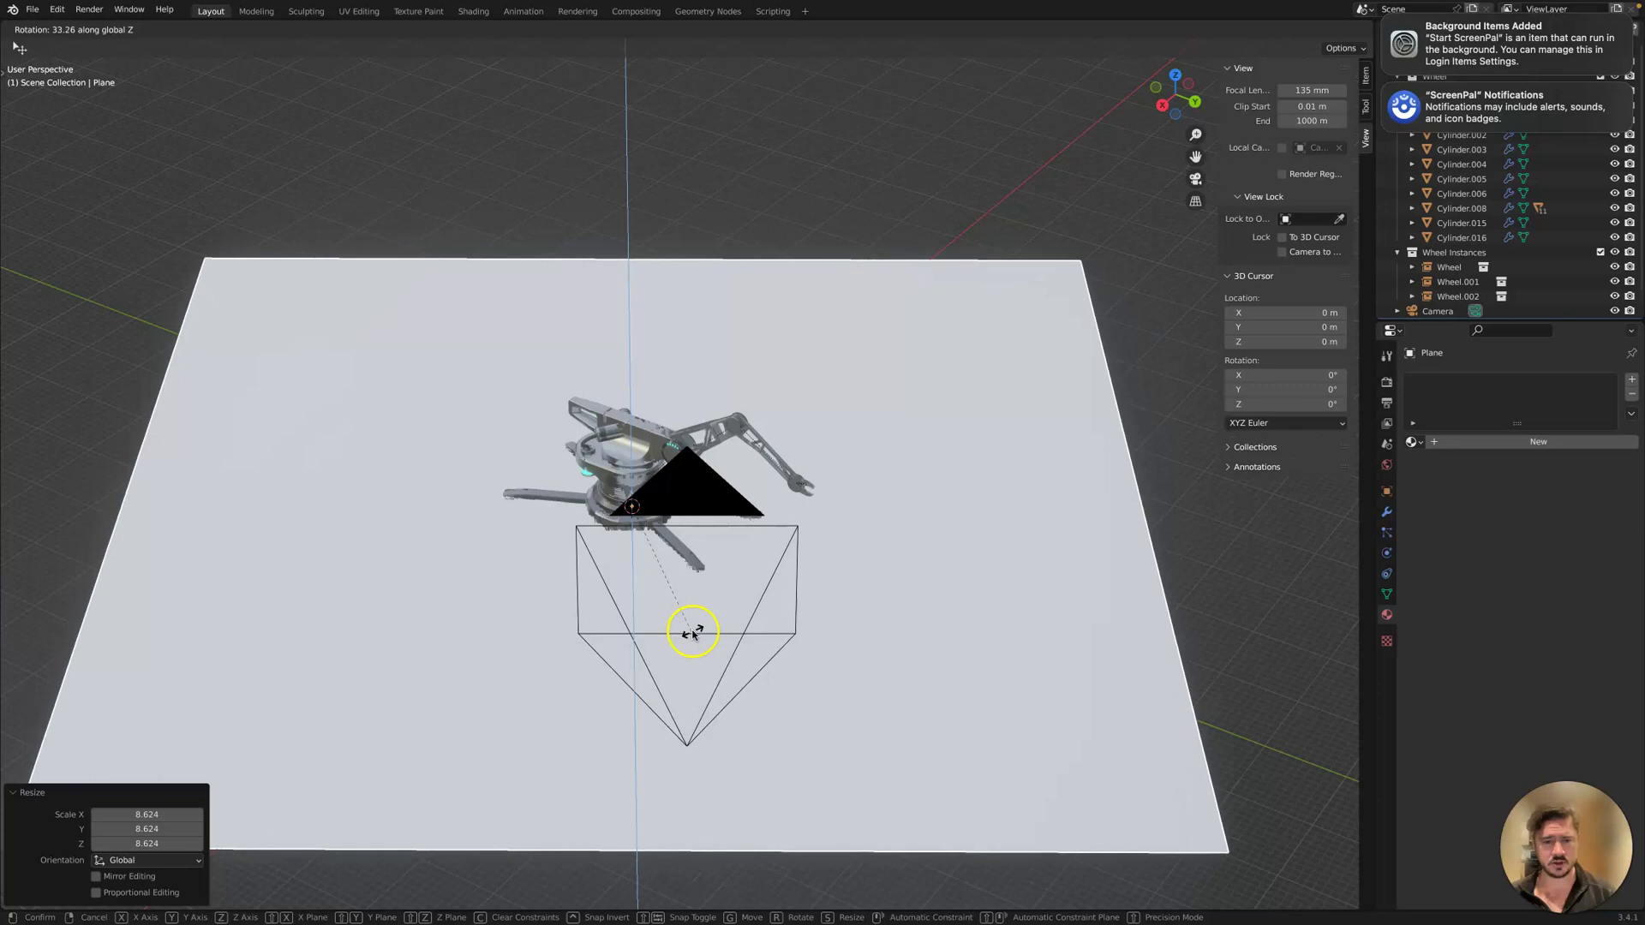
{"action": "left_click", "coordinate": [692, 634]}
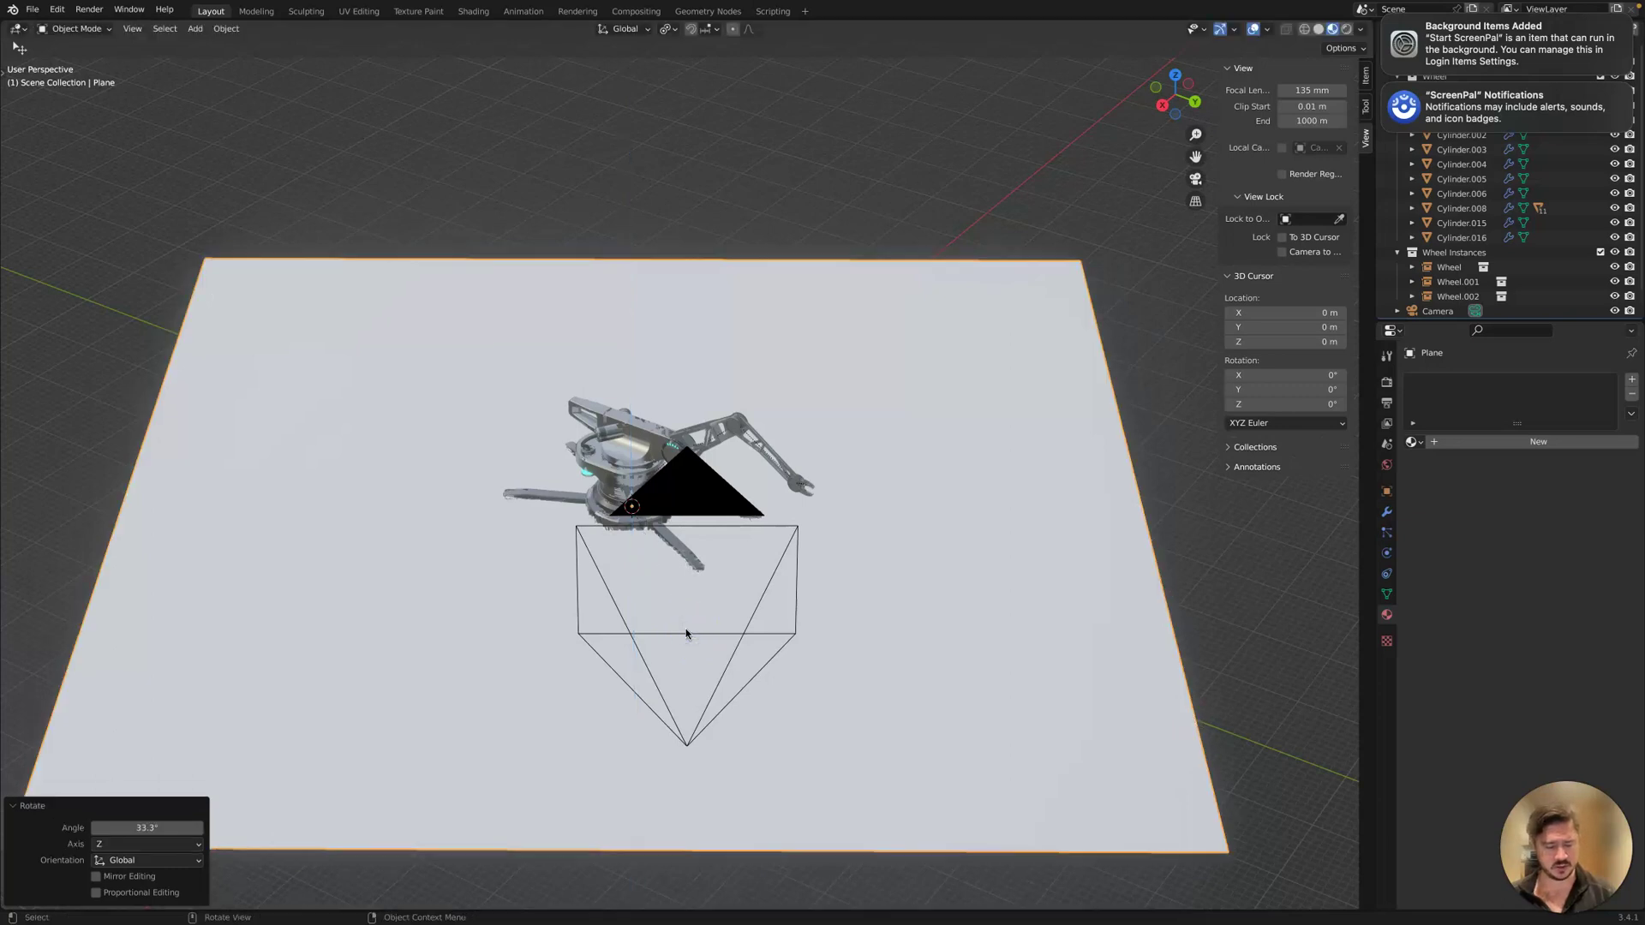
{"action": "key", "text": "g"}
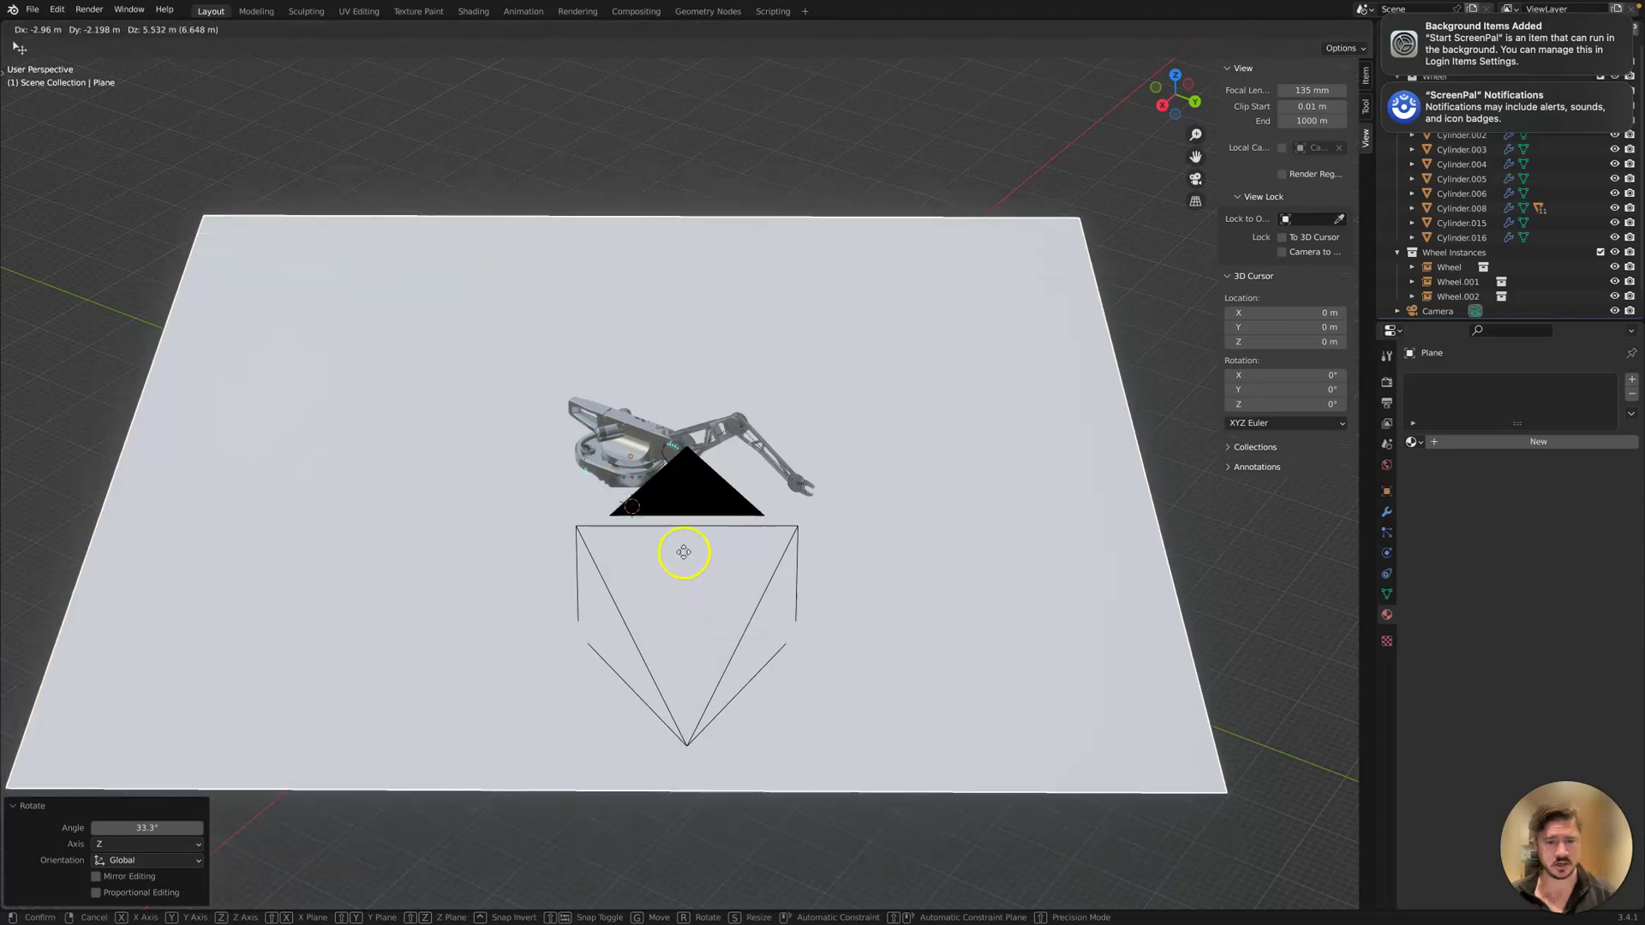
{"action": "left_click", "coordinate": [683, 536]}
{"action": "key", "text": "ctrl+z"}
{"action": "left_click", "coordinate": [684, 567]}
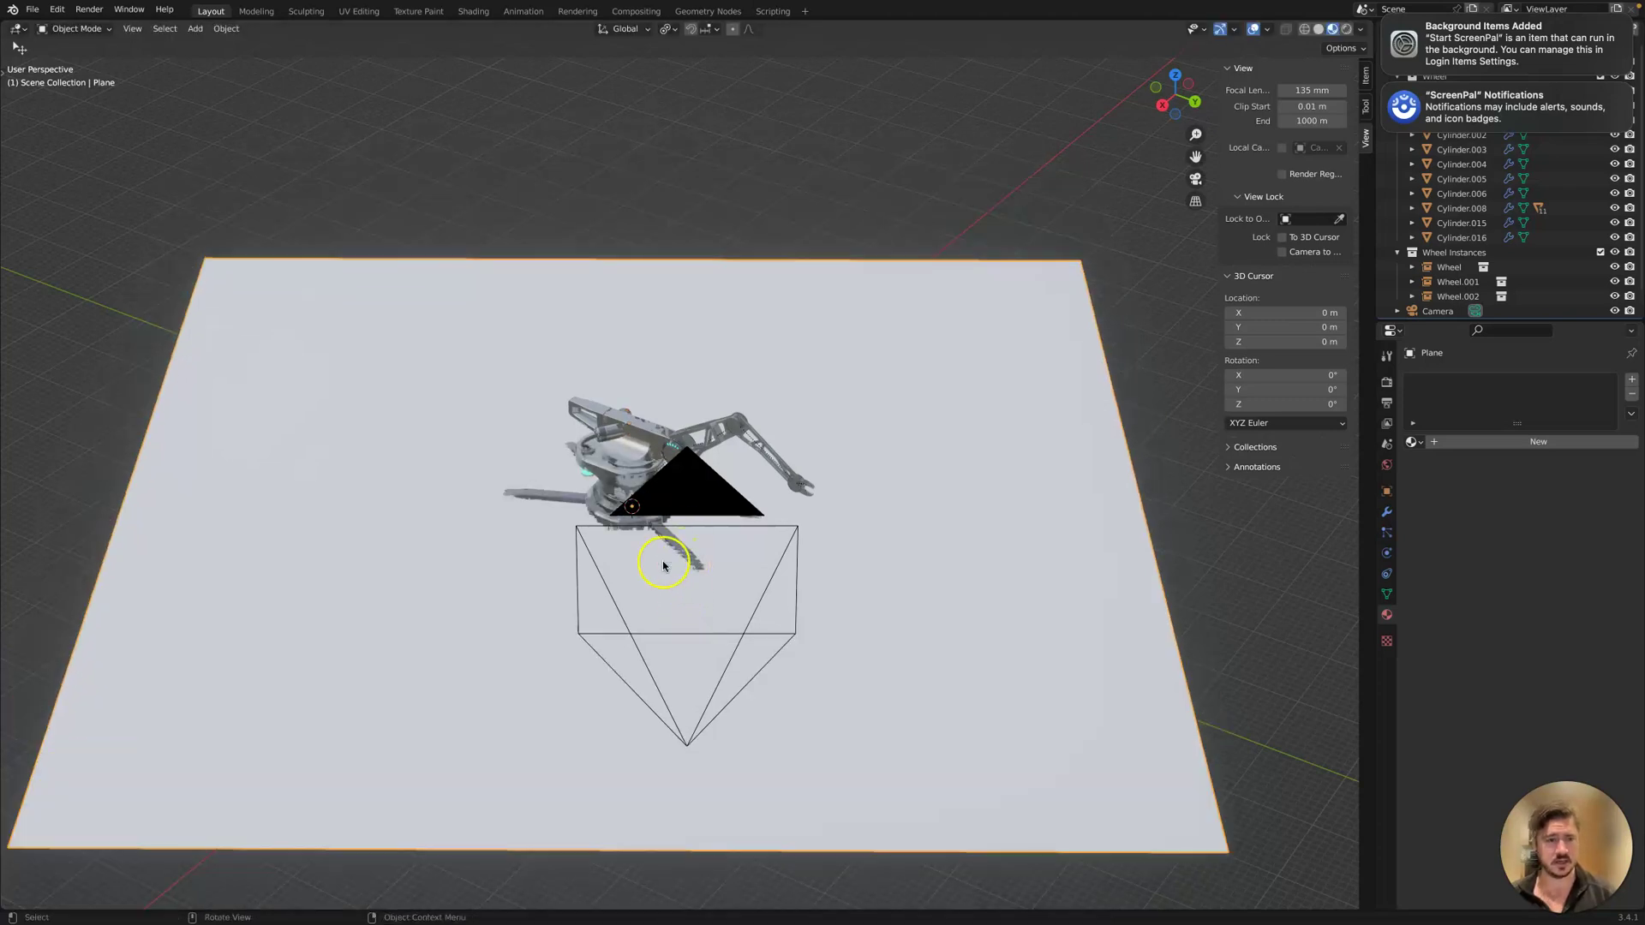
In top view, shift the floor plane about -34 m in X and -18 m in Y behind the robot, and check it through the camera.
{"action": "key", "text": "grave"}
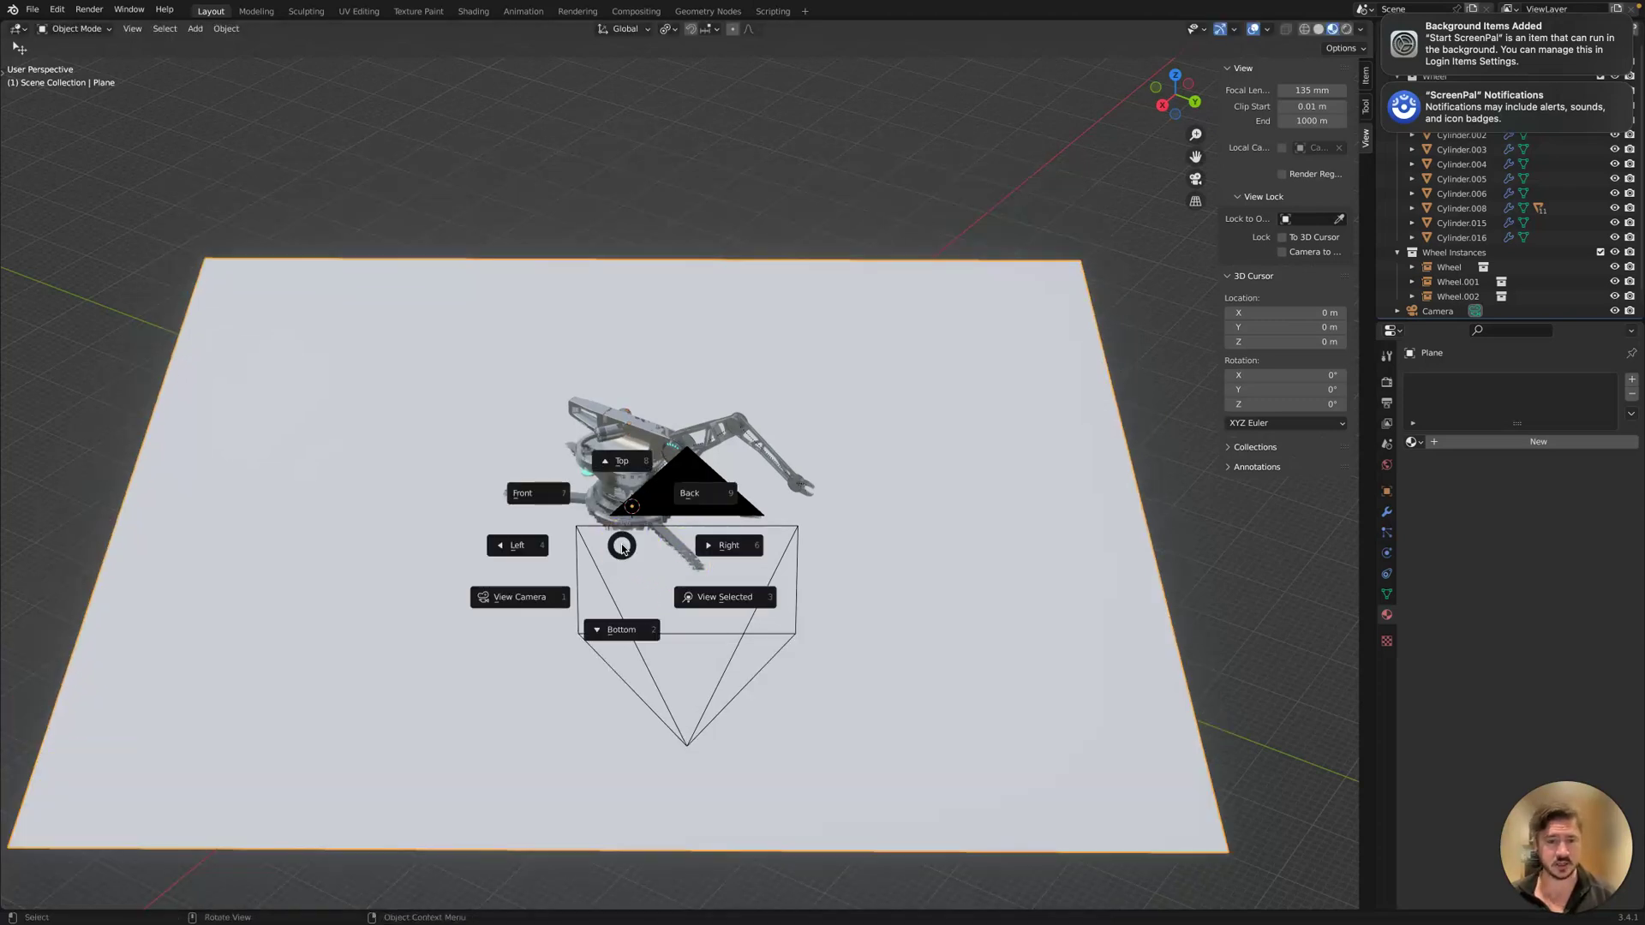
{"action": "left_click", "coordinate": [618, 490]}
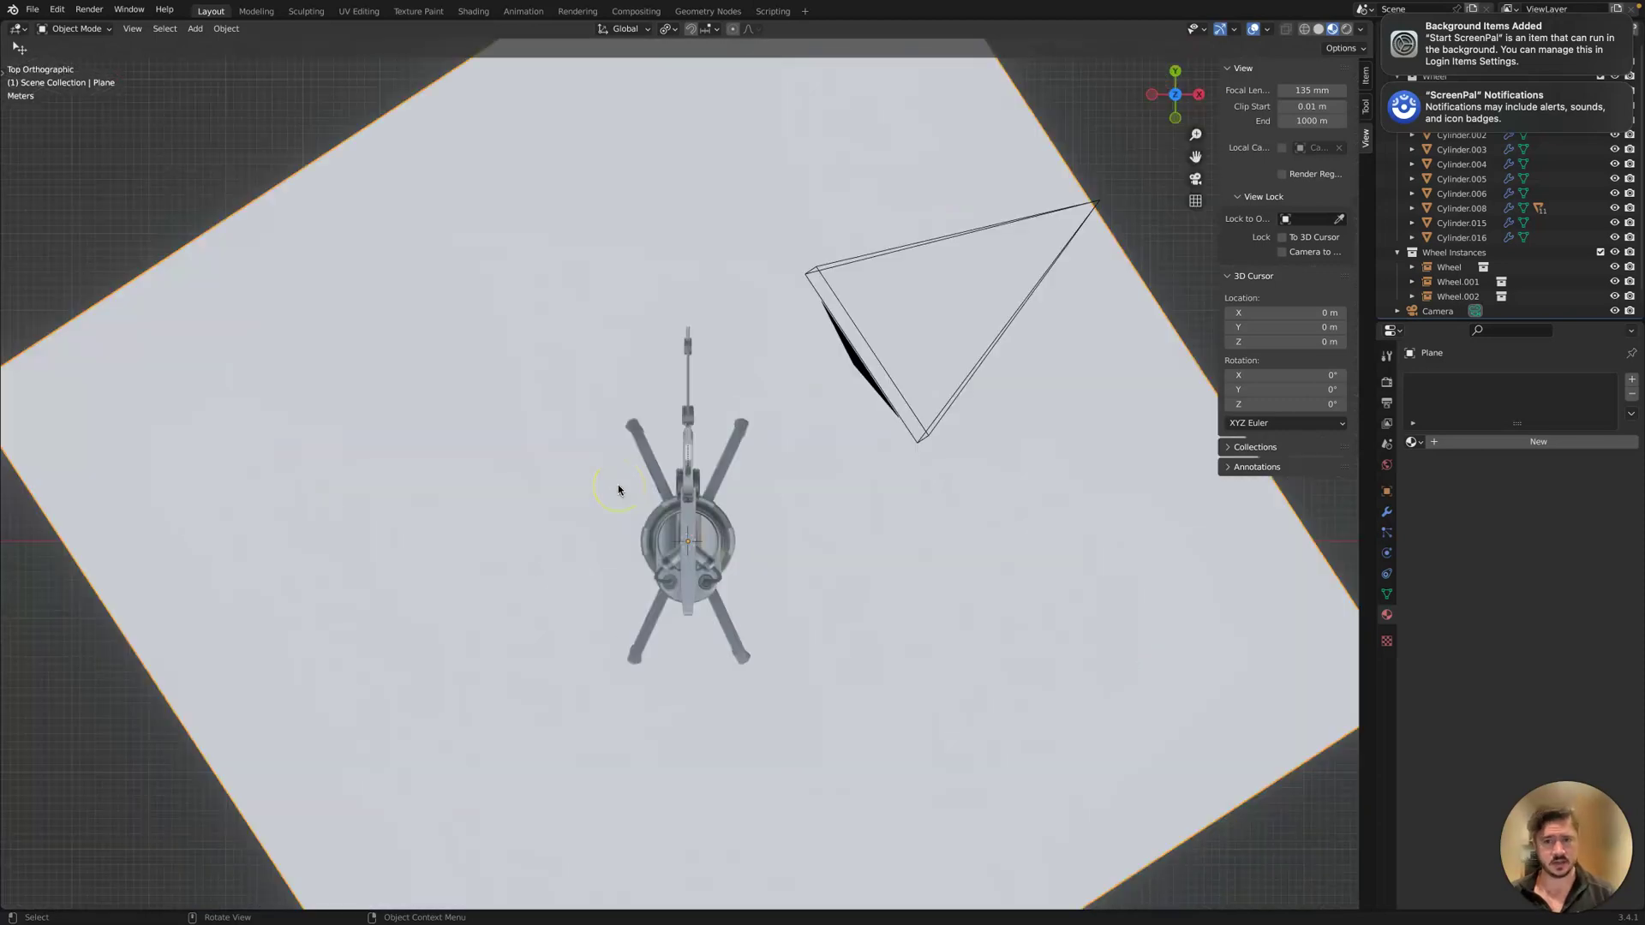
{"action": "key", "text": "g"}
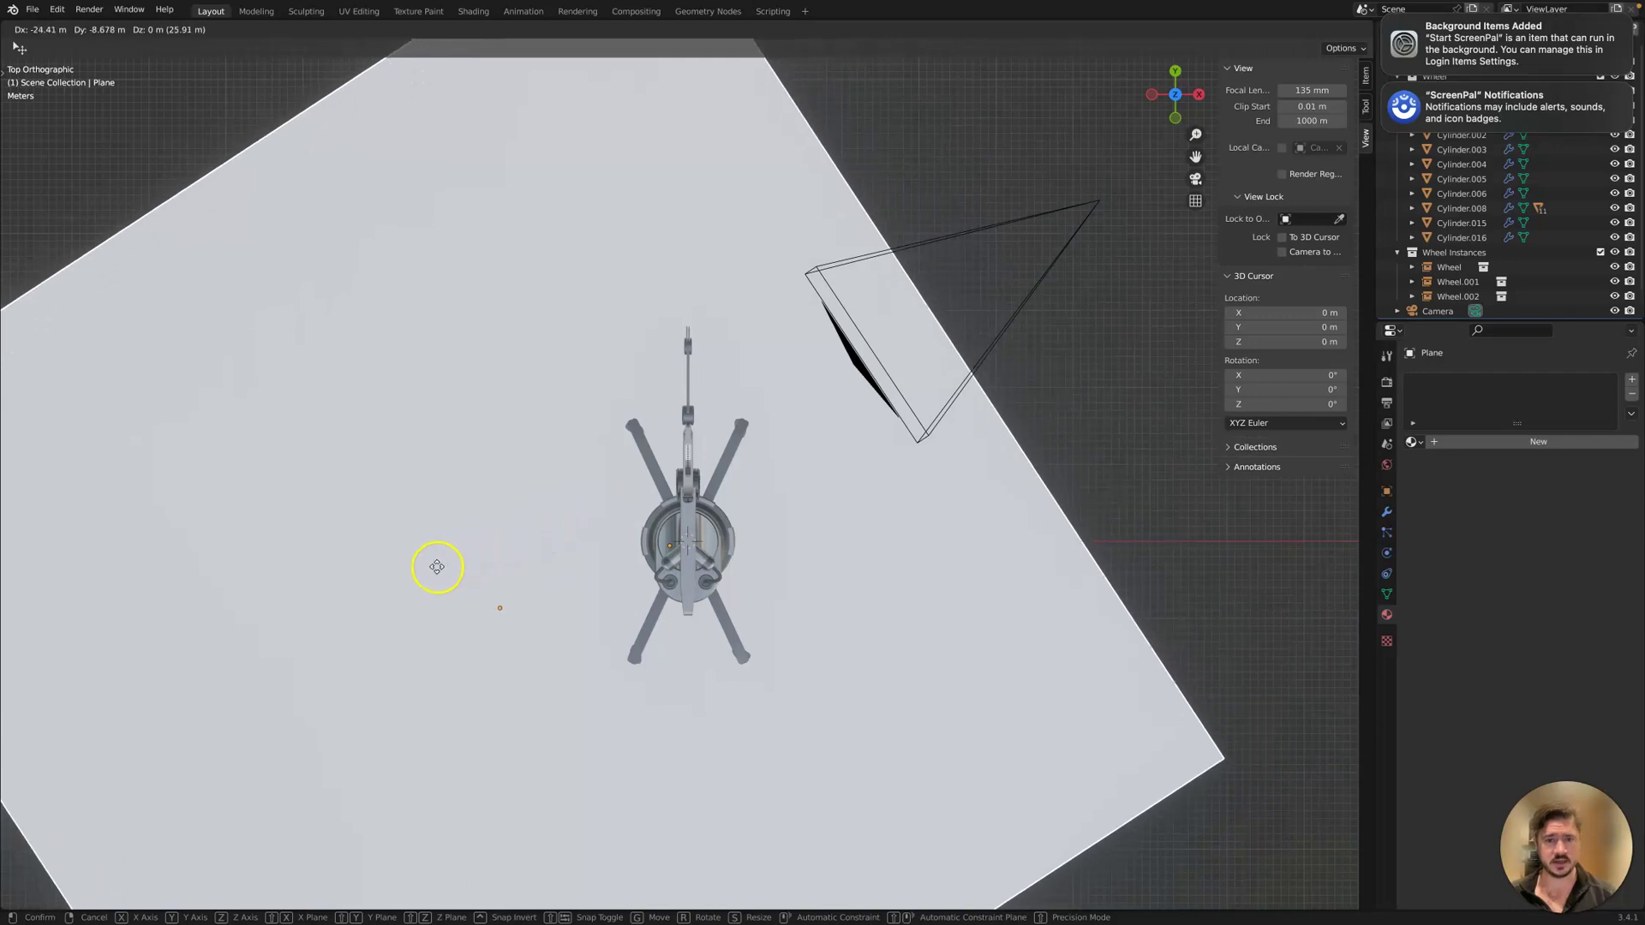
{"action": "left_click", "coordinate": [362, 607]}
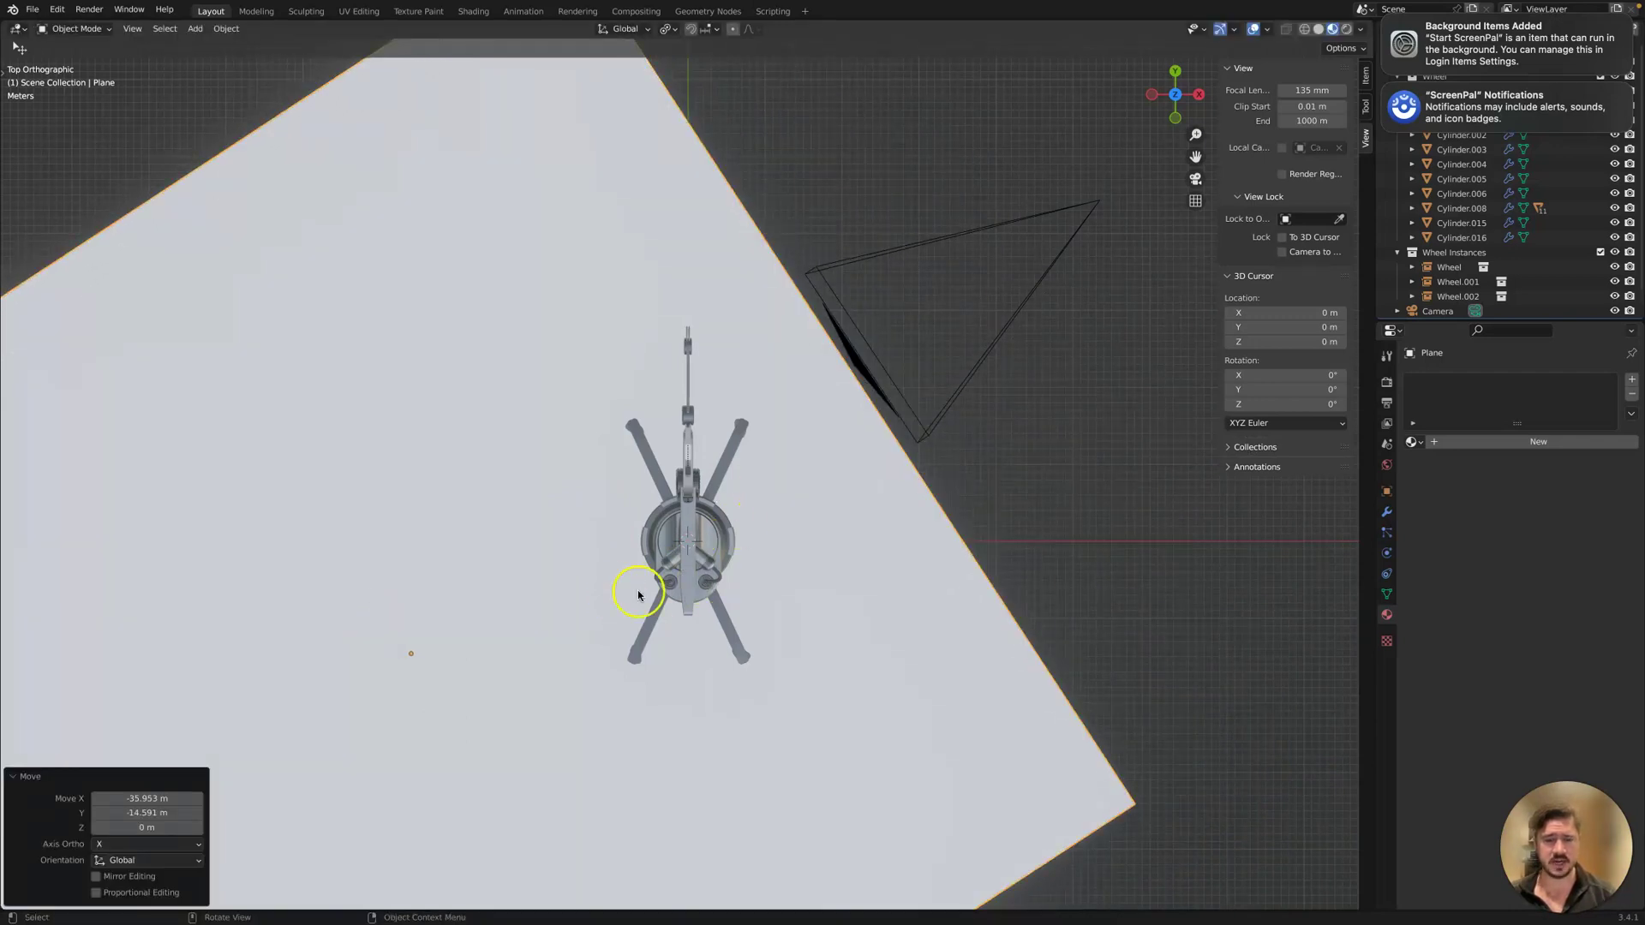
{"action": "key", "text": "g"}
{"action": "left_click", "coordinate": [559, 623]}
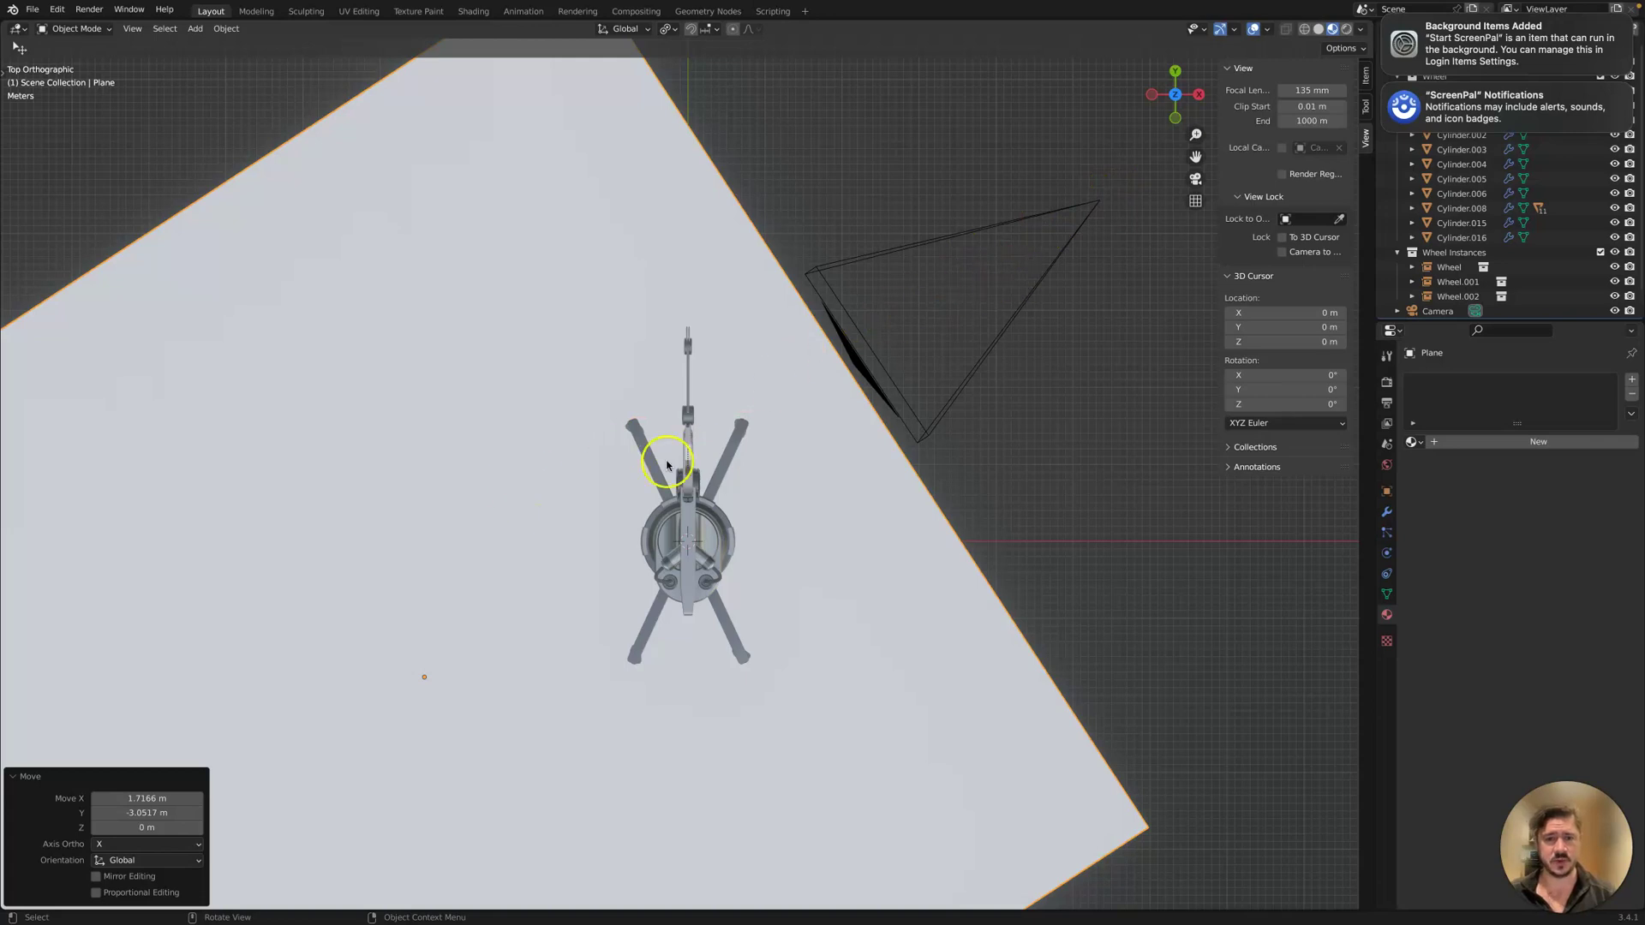
{"action": "left_click", "coordinate": [1195, 178]}
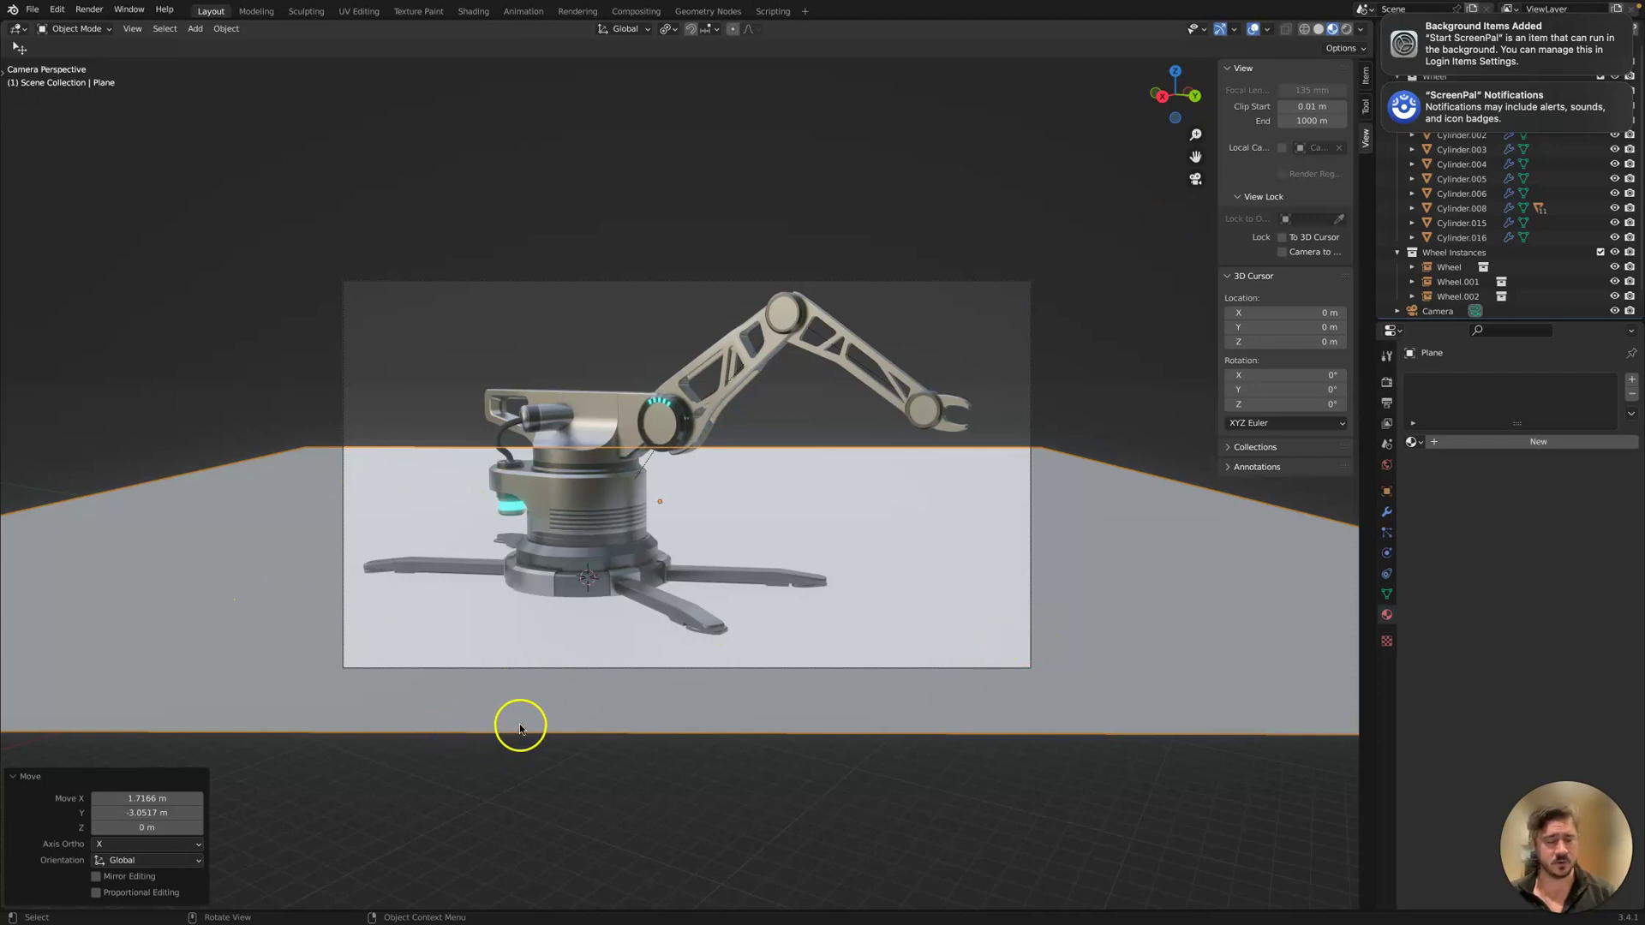
{"action": "left_click", "coordinate": [1196, 178]}
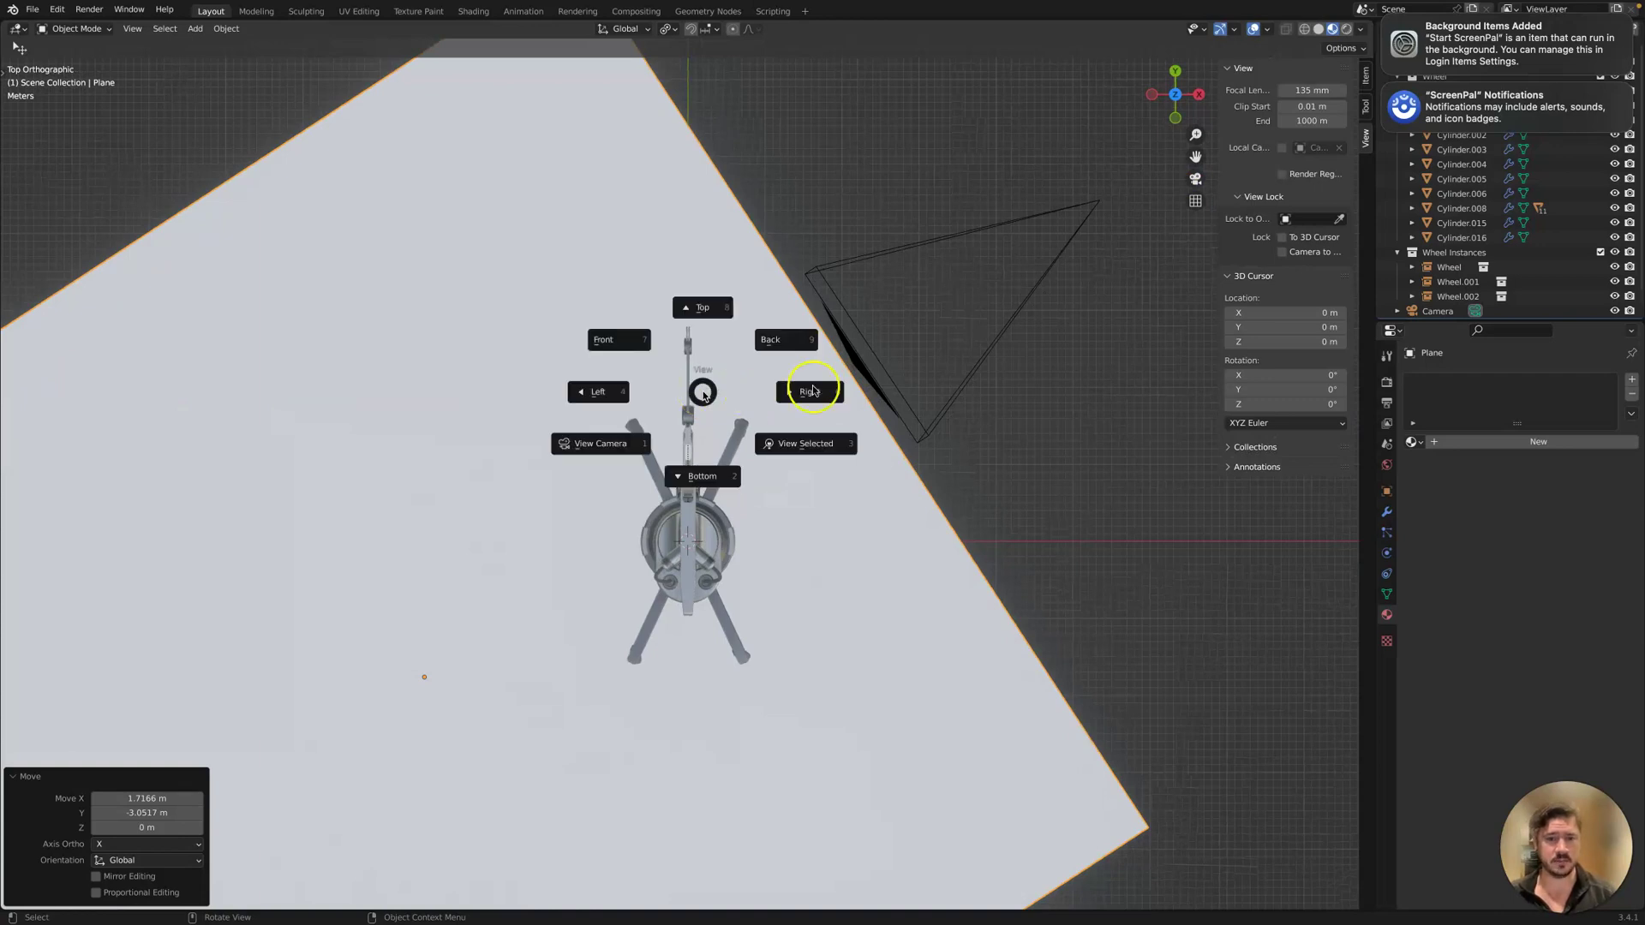
In right view, add a Solidify modifier to the floor plane with a thickness of 0.004 m.
{"action": "left_click", "coordinate": [813, 393]}
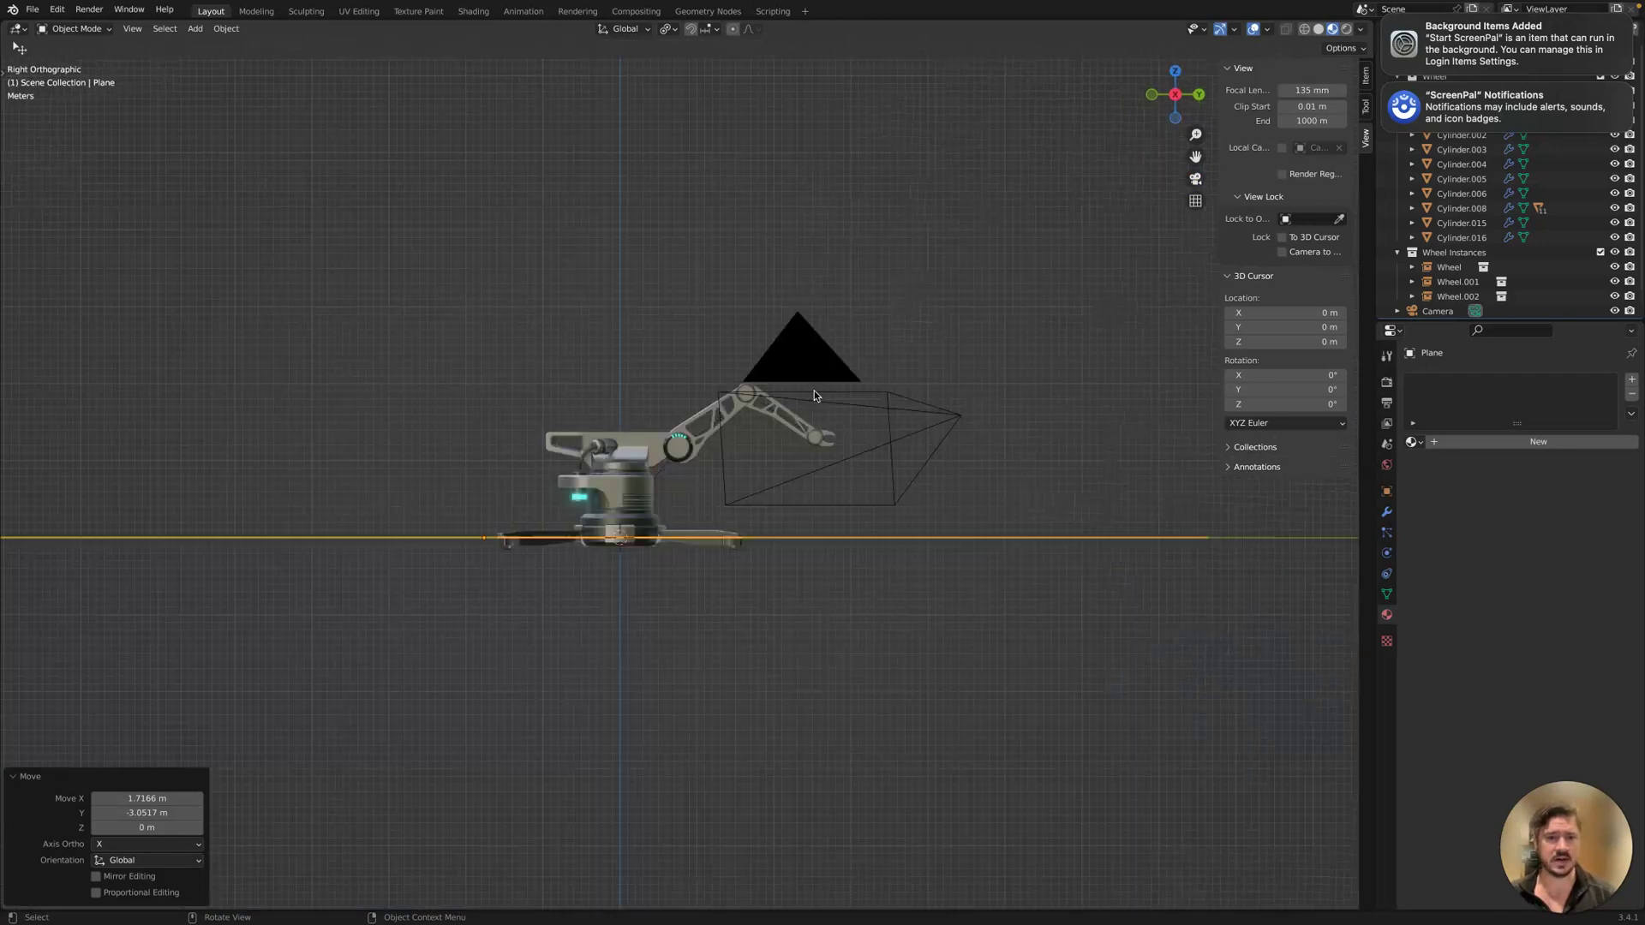
{"action": "scroll", "coordinate": [676, 526], "scroll_direction": "up", "scroll_amount": 5}
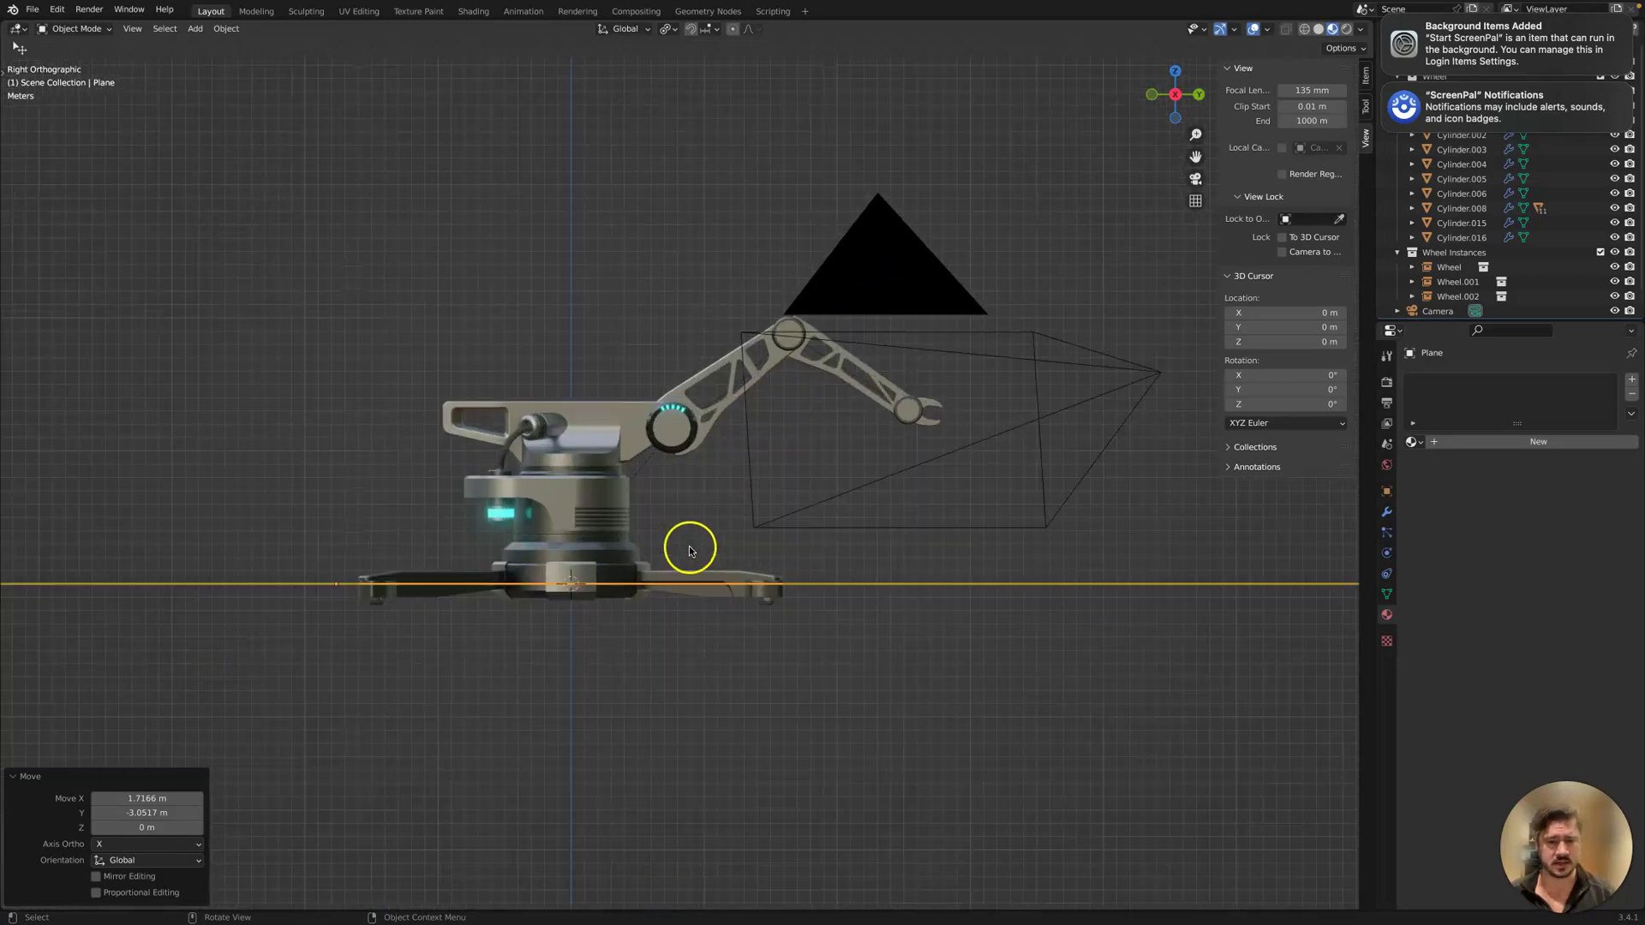
{"action": "scroll", "coordinate": [715, 673], "scroll_direction": "up", "scroll_amount": 2}
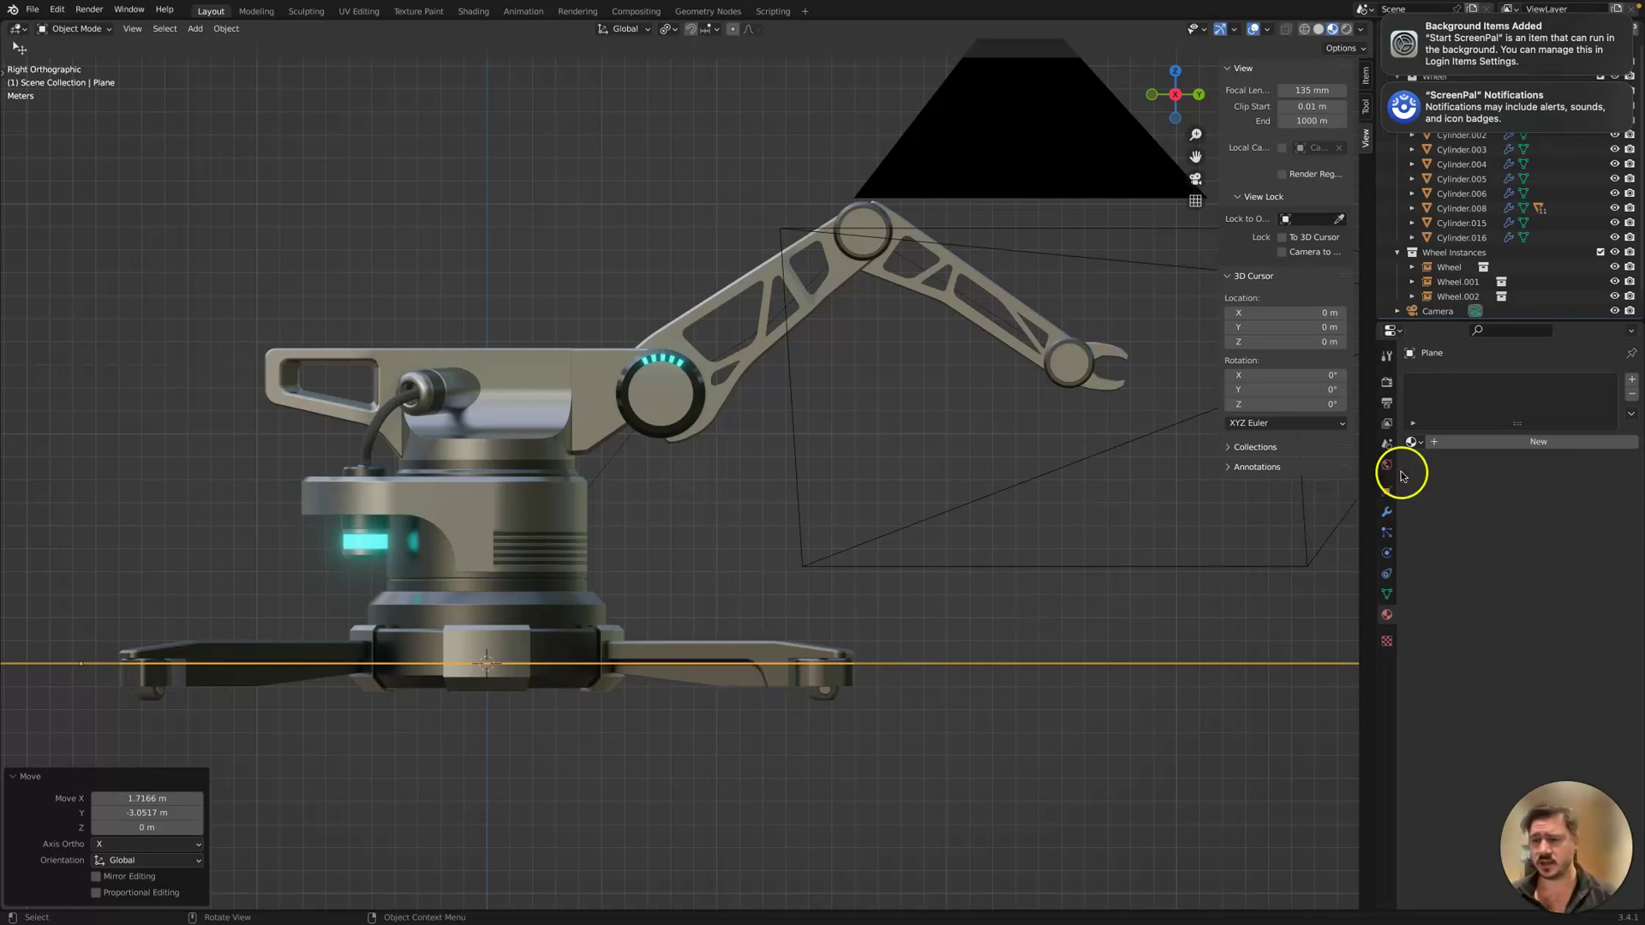
{"action": "left_click", "coordinate": [1387, 513]}
{"action": "left_click", "coordinate": [1450, 380]}
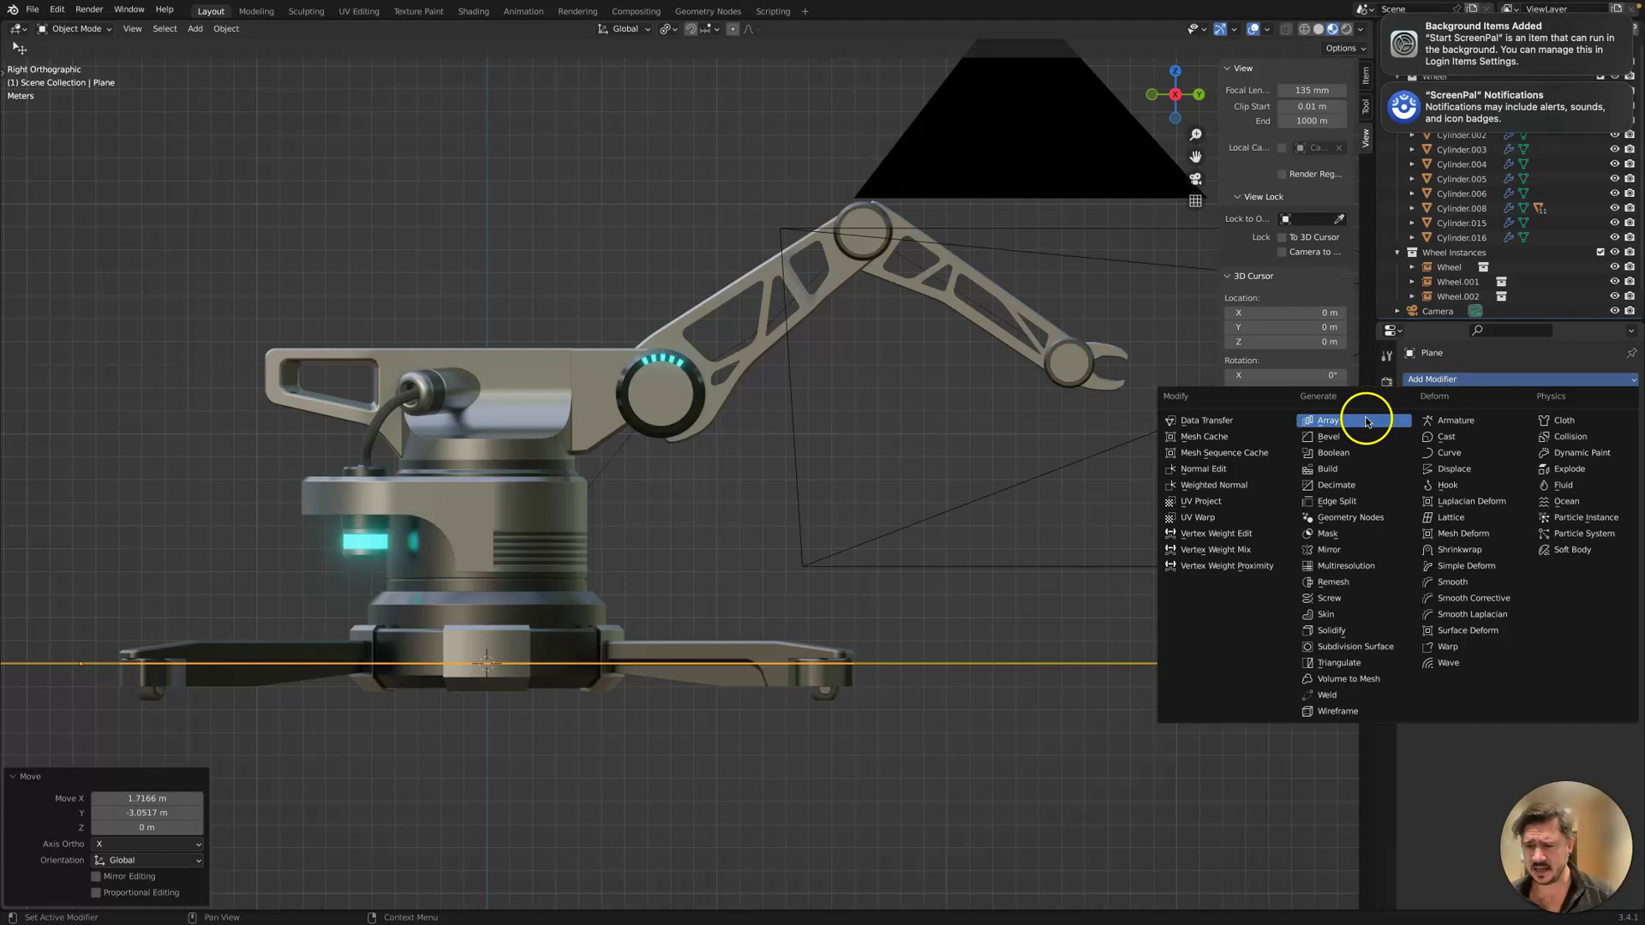
{"action": "left_click", "coordinate": [1325, 634]}
{"action": "left_click_drag", "start_coordinate": [1570, 446], "coordinate": [1568, 449]}
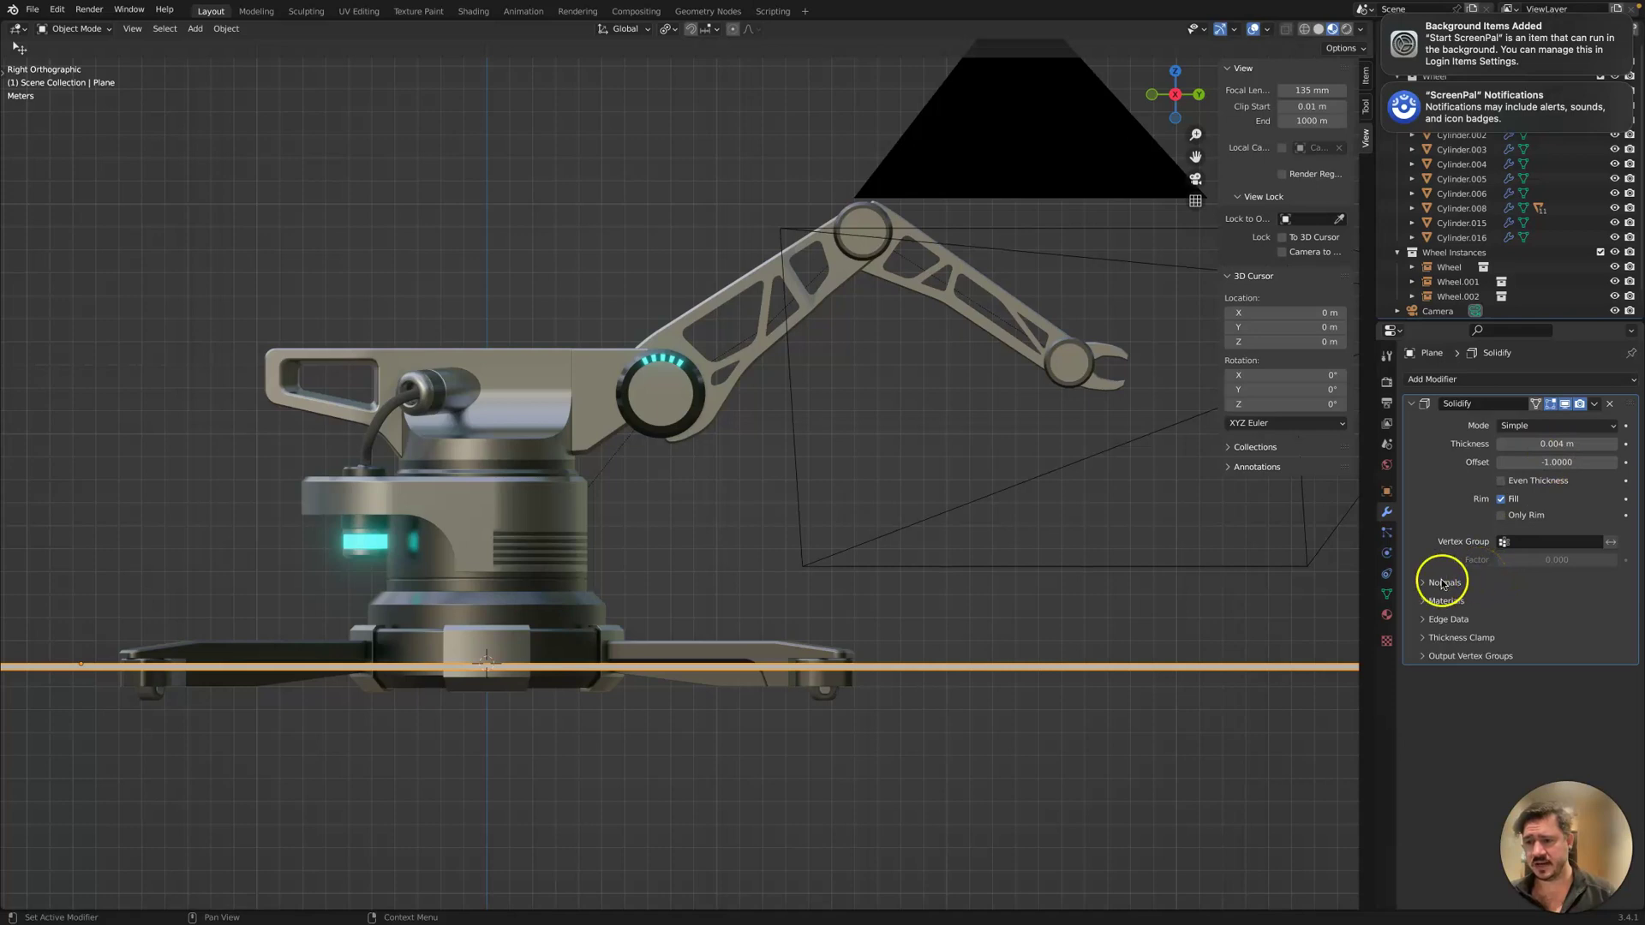
Lower the floor plane about 1.6 m along Z so the robot's wheels rest on its surface.
{"action": "scroll", "coordinate": [818, 758], "scroll_direction": "up", "scroll_amount": 2}
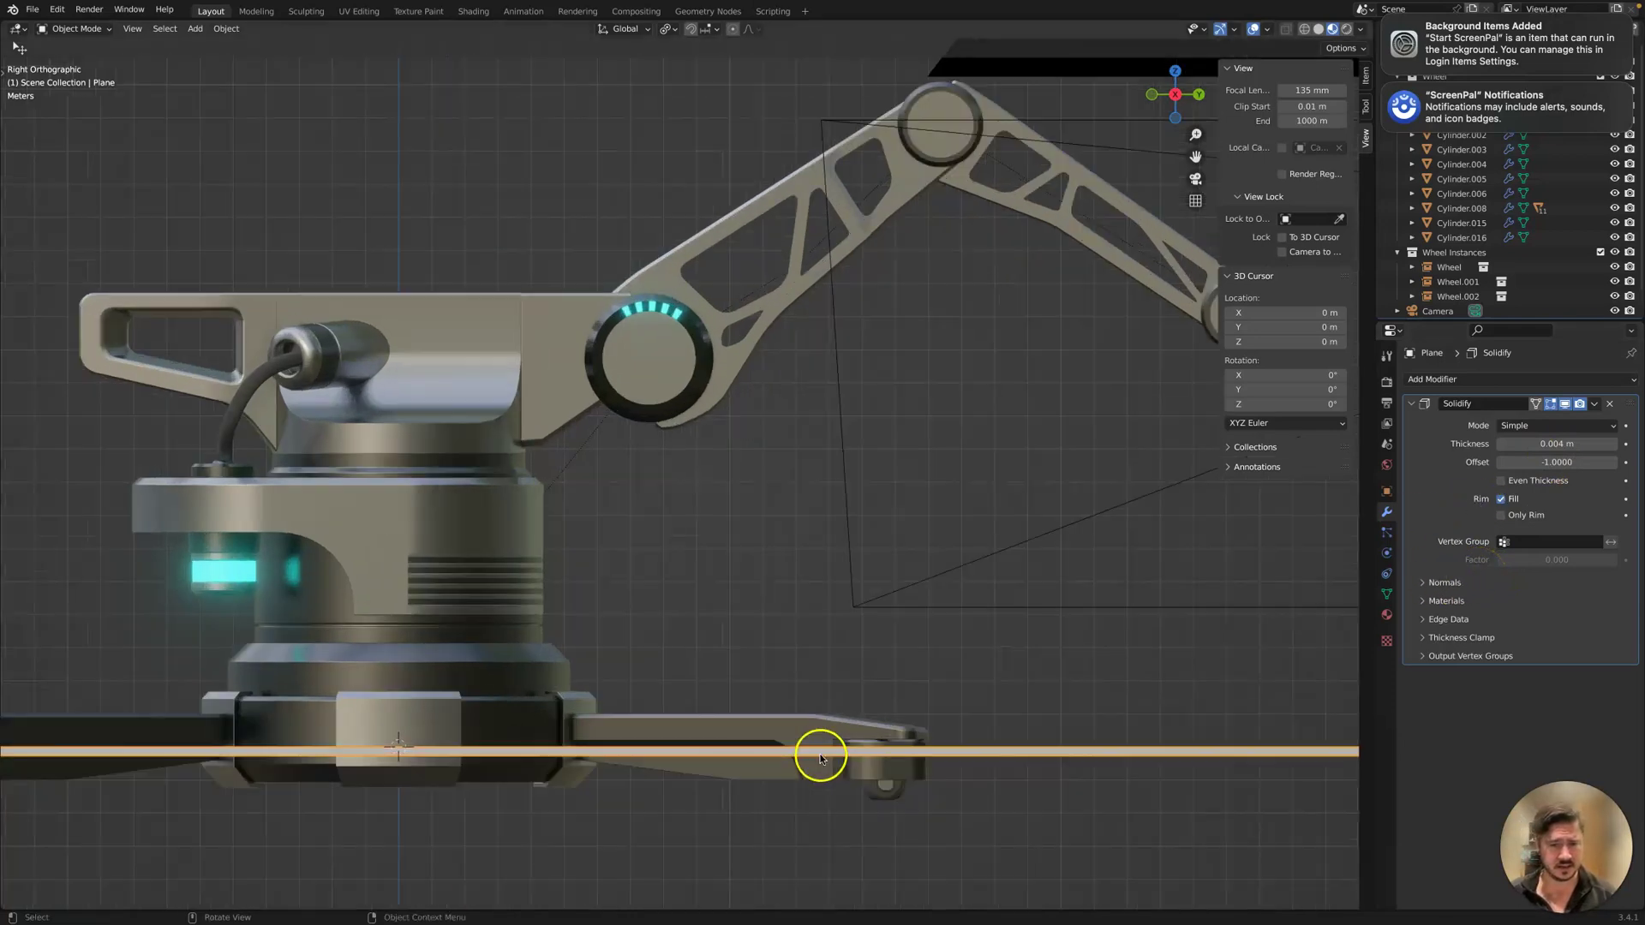
{"action": "scroll", "coordinate": [866, 639], "scroll_direction": "up", "scroll_amount": 4}
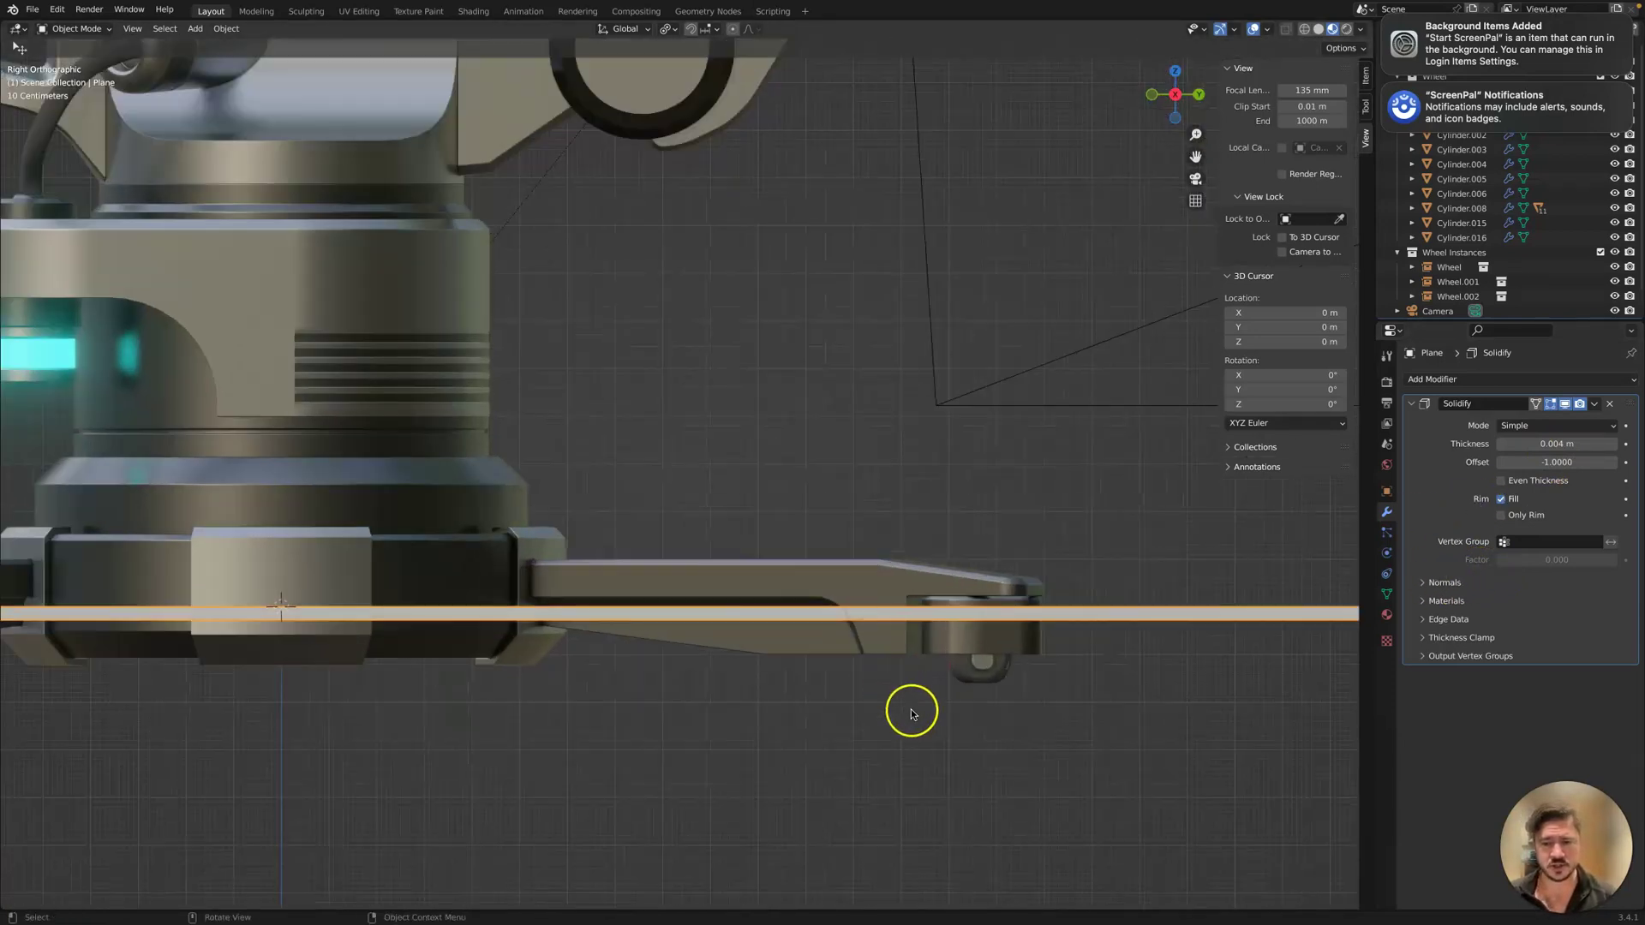
{"action": "middle_click_drag", "start_coordinate": [937, 723], "coordinate": [937, 646], "text": "shift"}
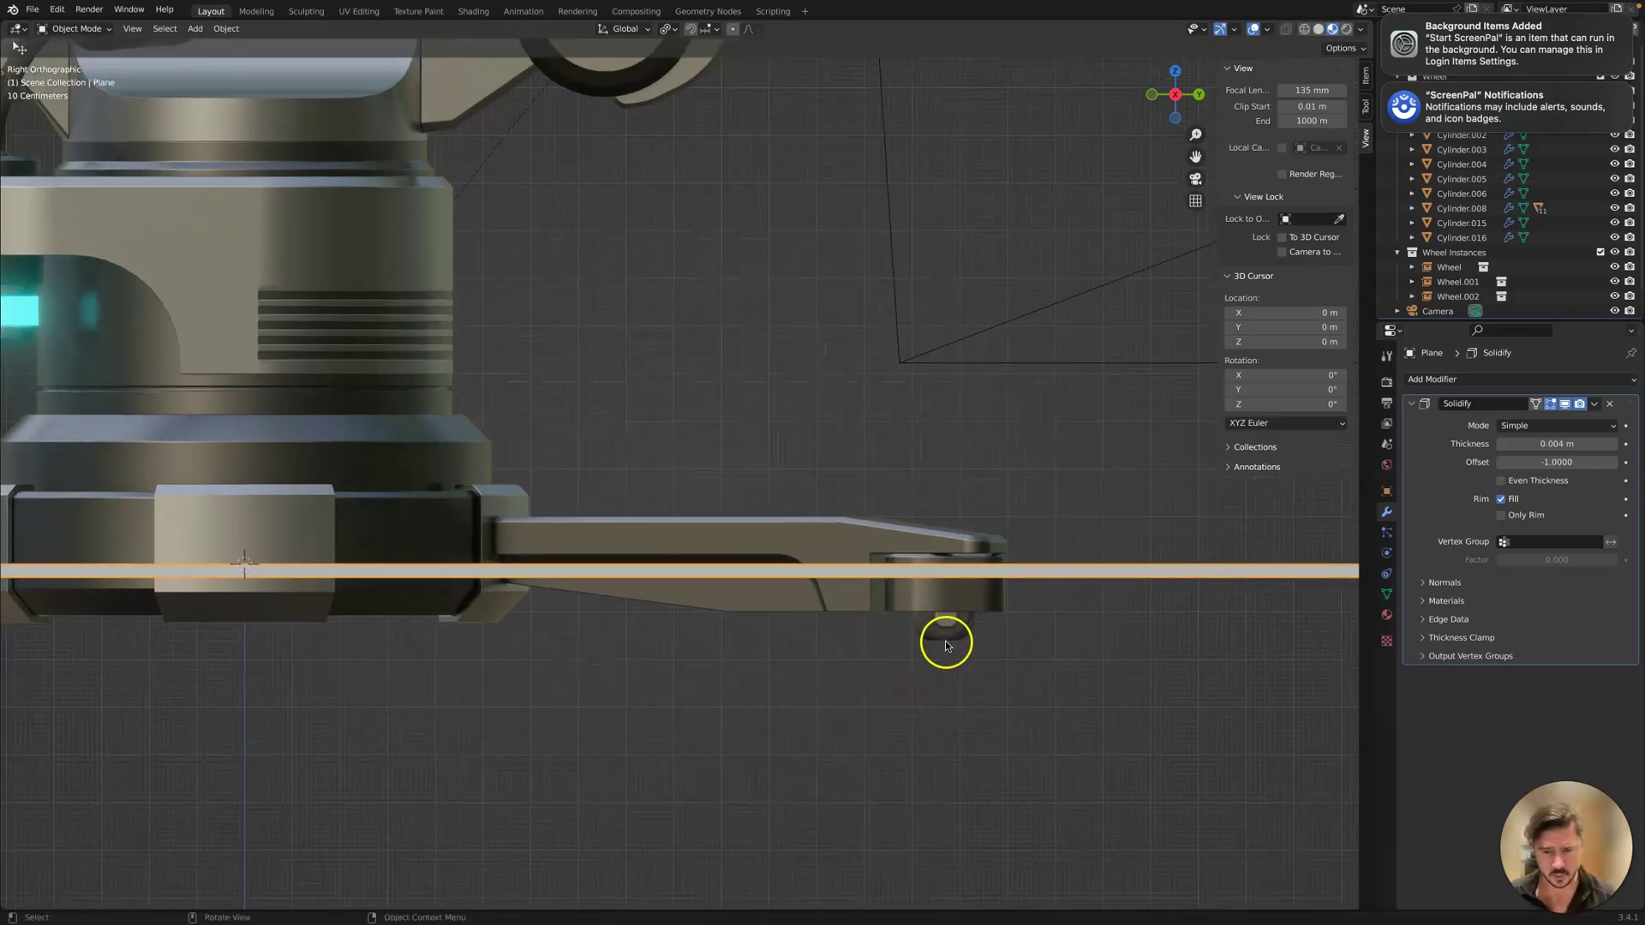
{"action": "key", "text": "g"}
{"action": "key", "text": "z"}
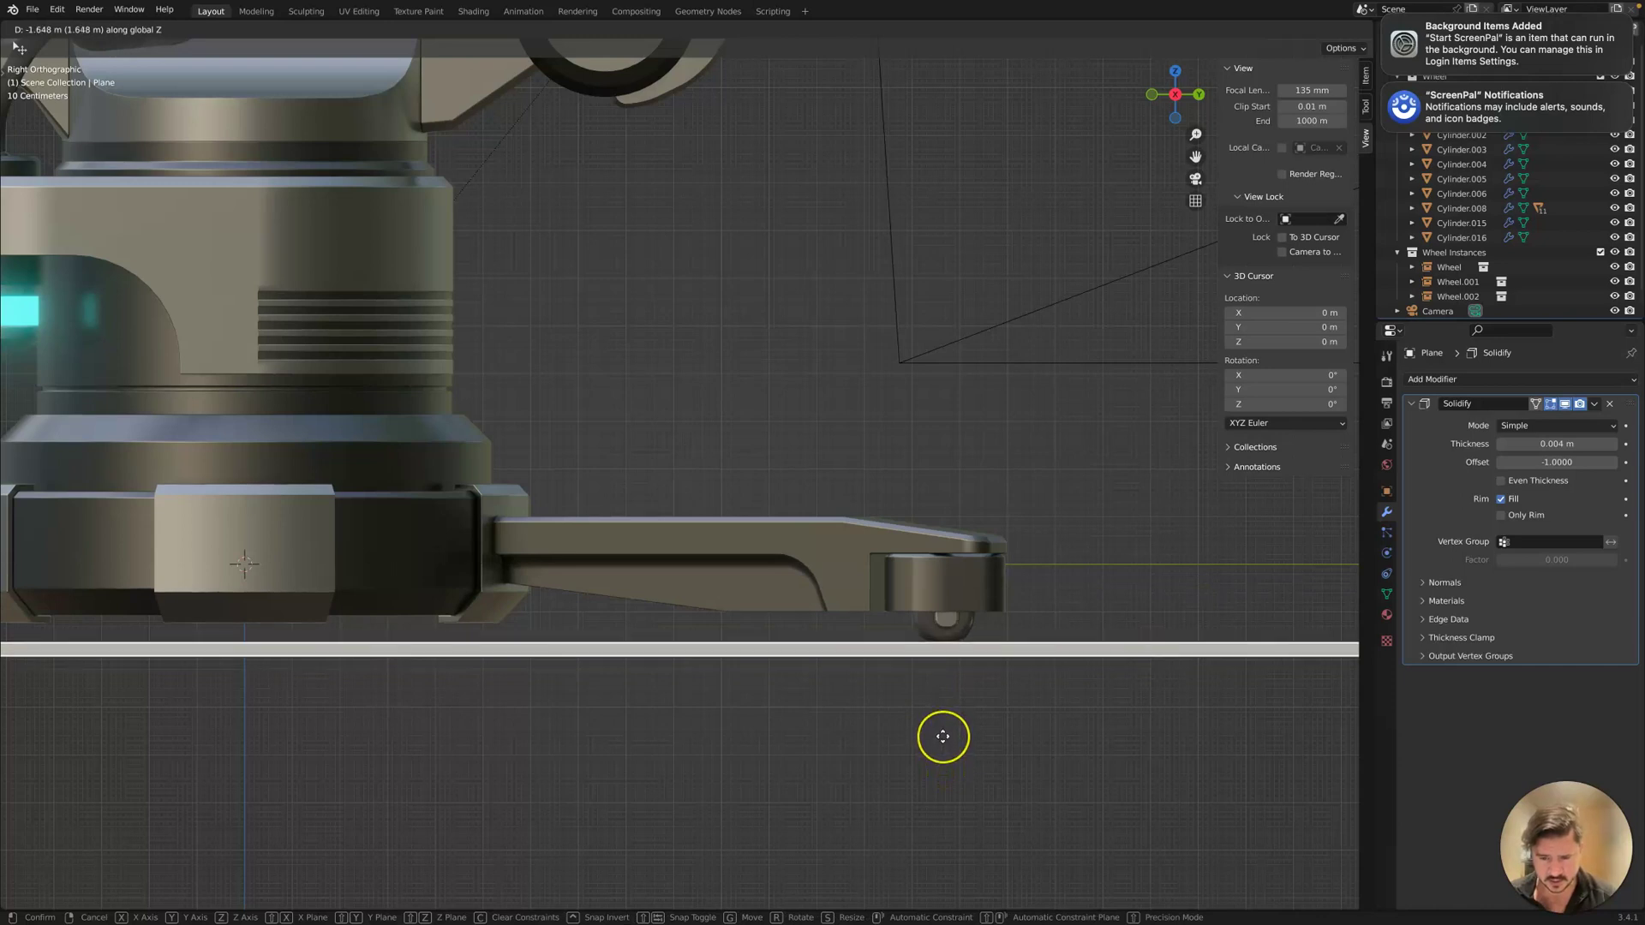
{"action": "left_click", "coordinate": [942, 736]}
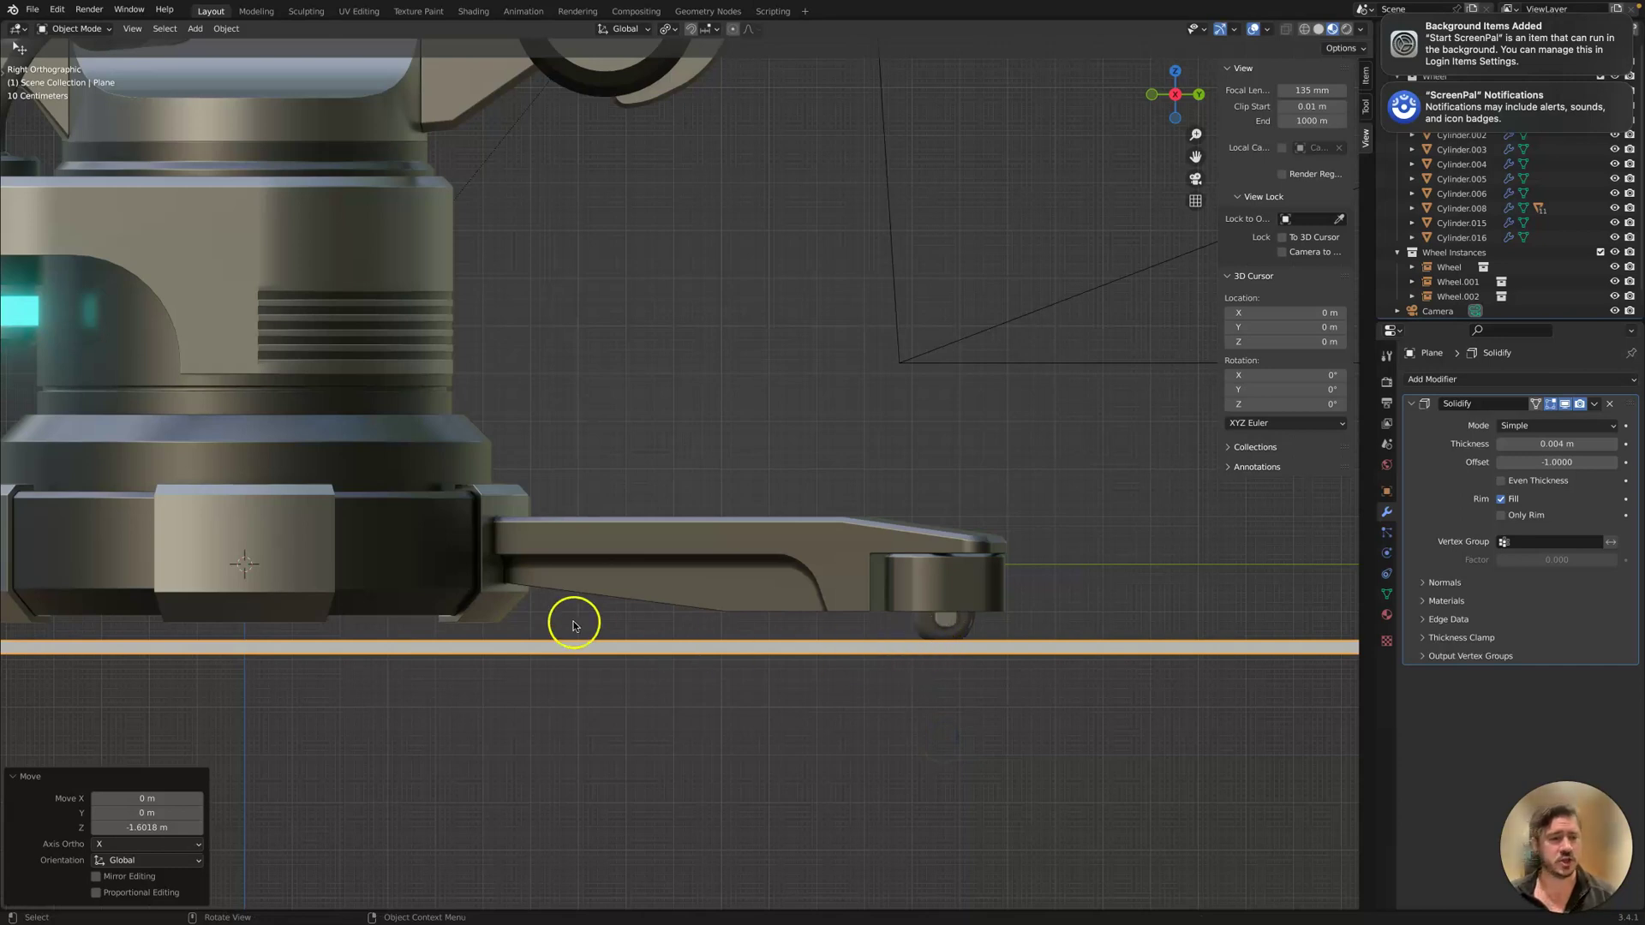
In Edit Mode, extrude the plane's far edge, opposite the camera, about 46.9 m up along Z to form a back wall.
{"action": "scroll", "coordinate": [595, 613], "scroll_direction": "down", "scroll_amount": 4}
{"action": "middle_click_drag", "start_coordinate": [653, 491], "coordinate": [687, 546]}
{"action": "scroll", "coordinate": [687, 546], "scroll_direction": "down", "scroll_amount": 4}
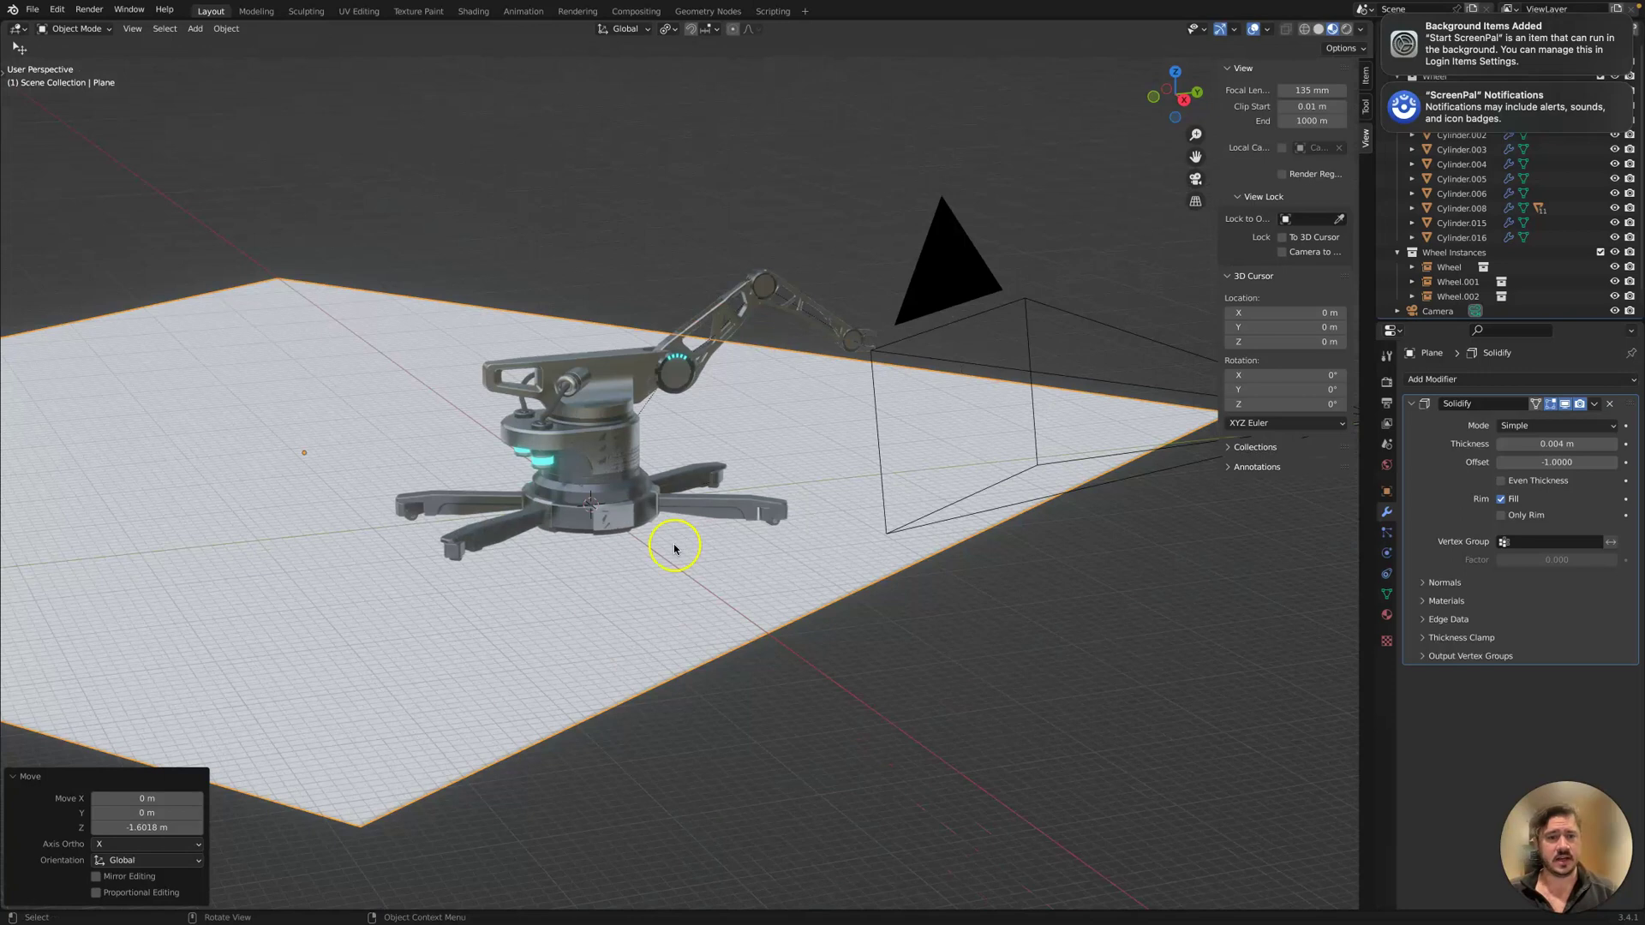
{"action": "middle_click_drag", "start_coordinate": [440, 514], "coordinate": [713, 542]}
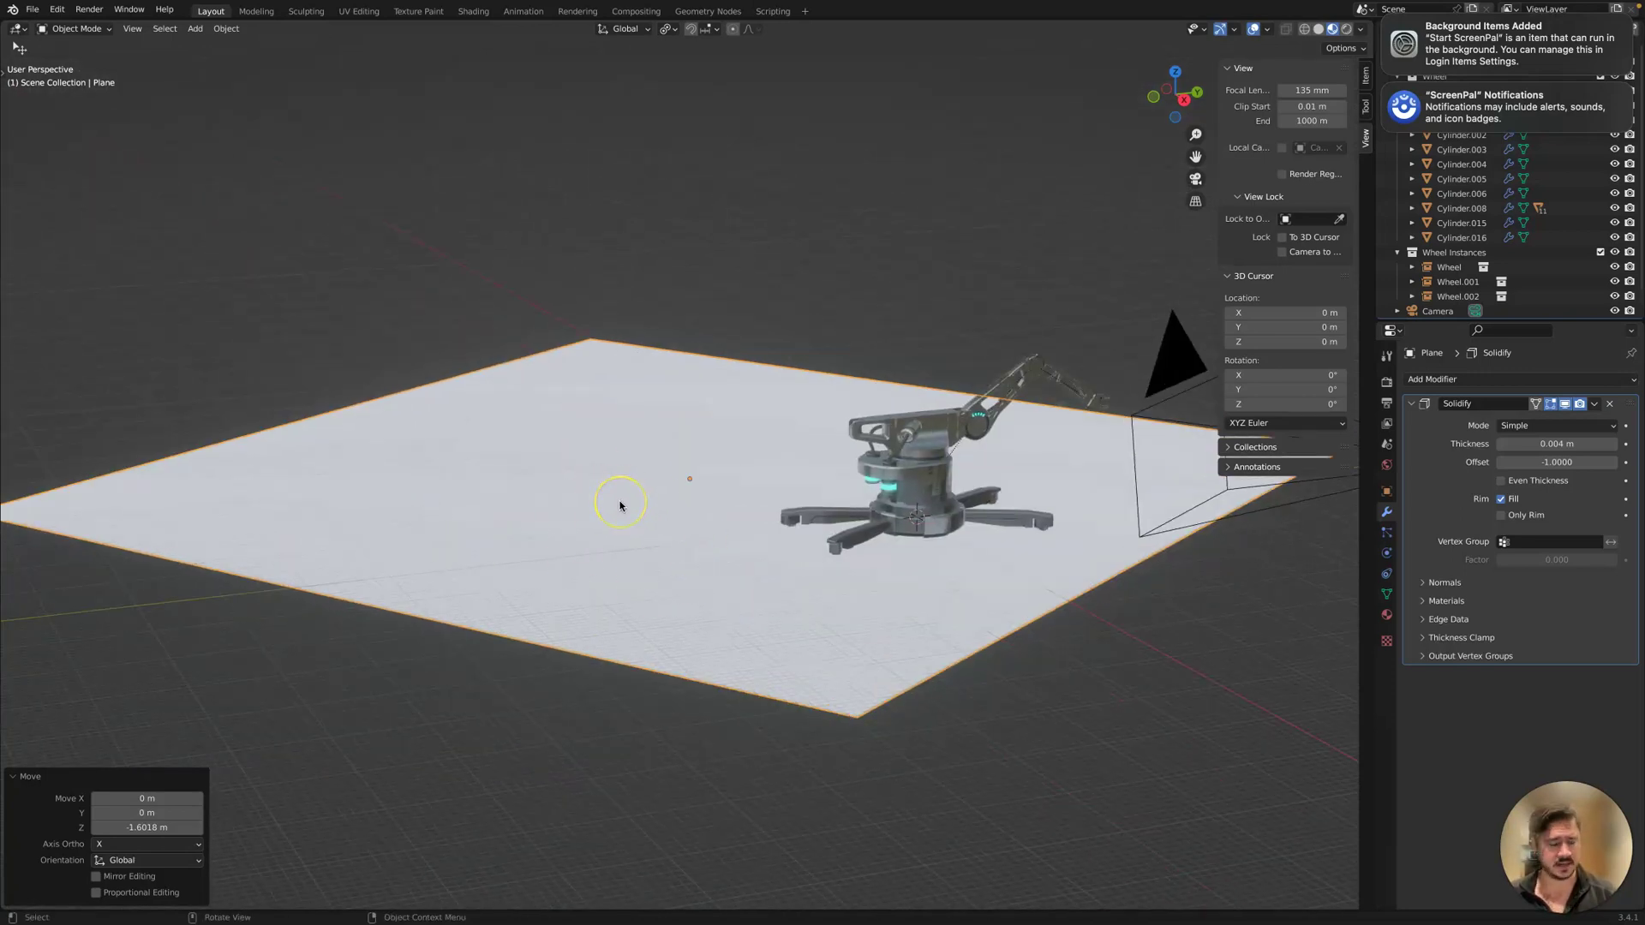
{"action": "key", "text": "Tab"}
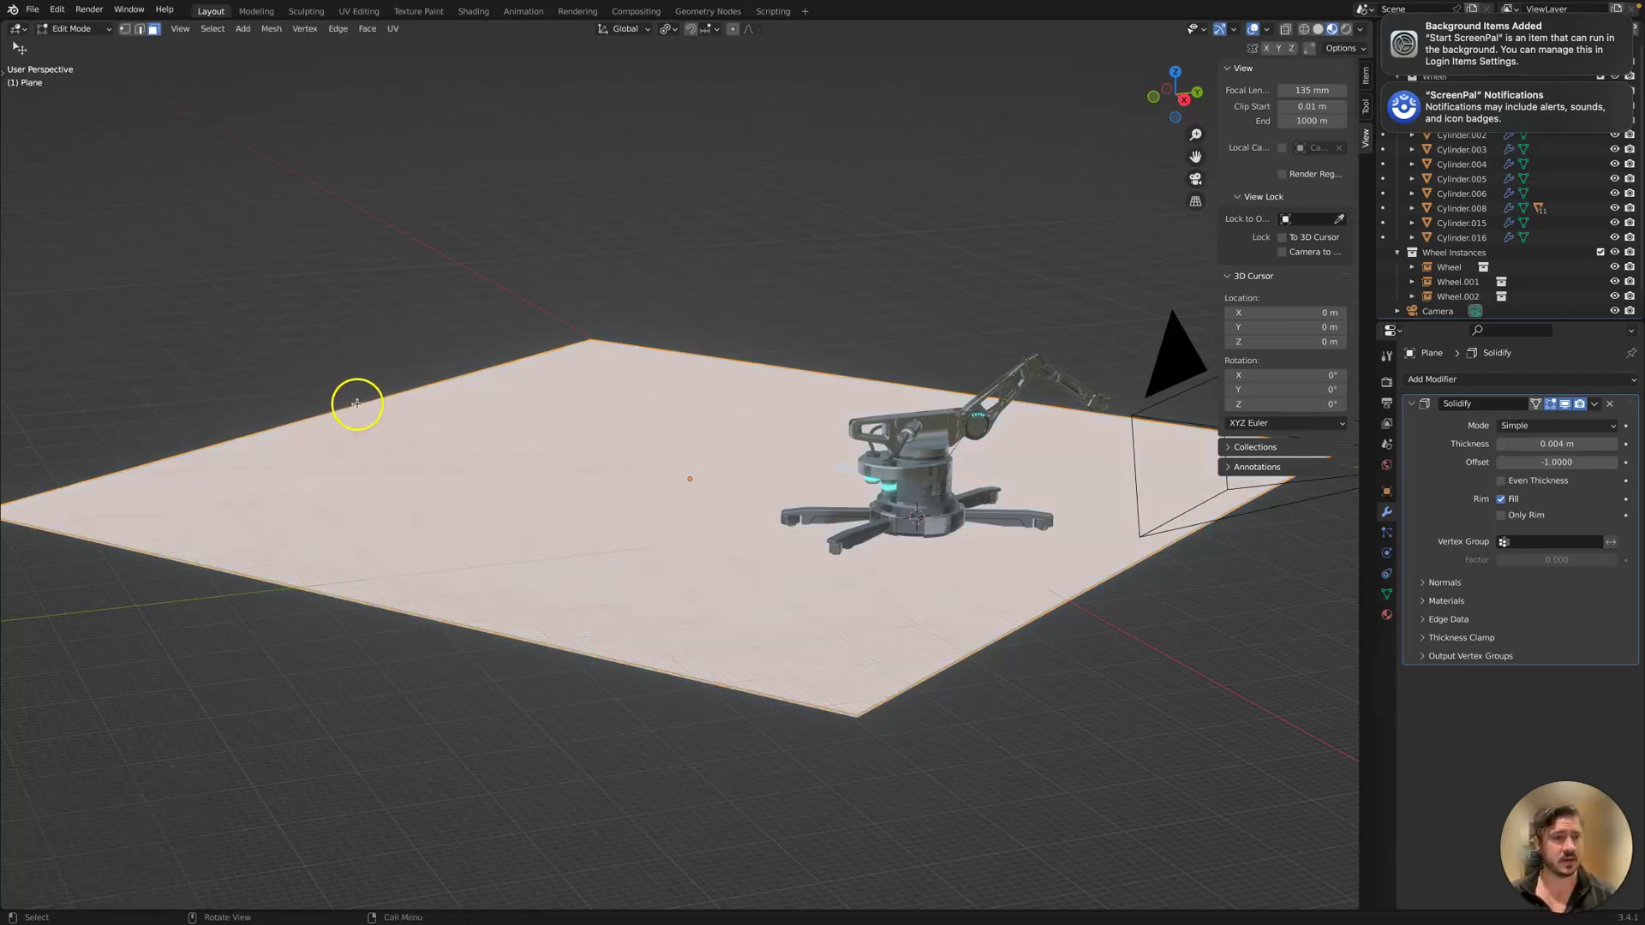
{"action": "left_click", "coordinate": [140, 29]}
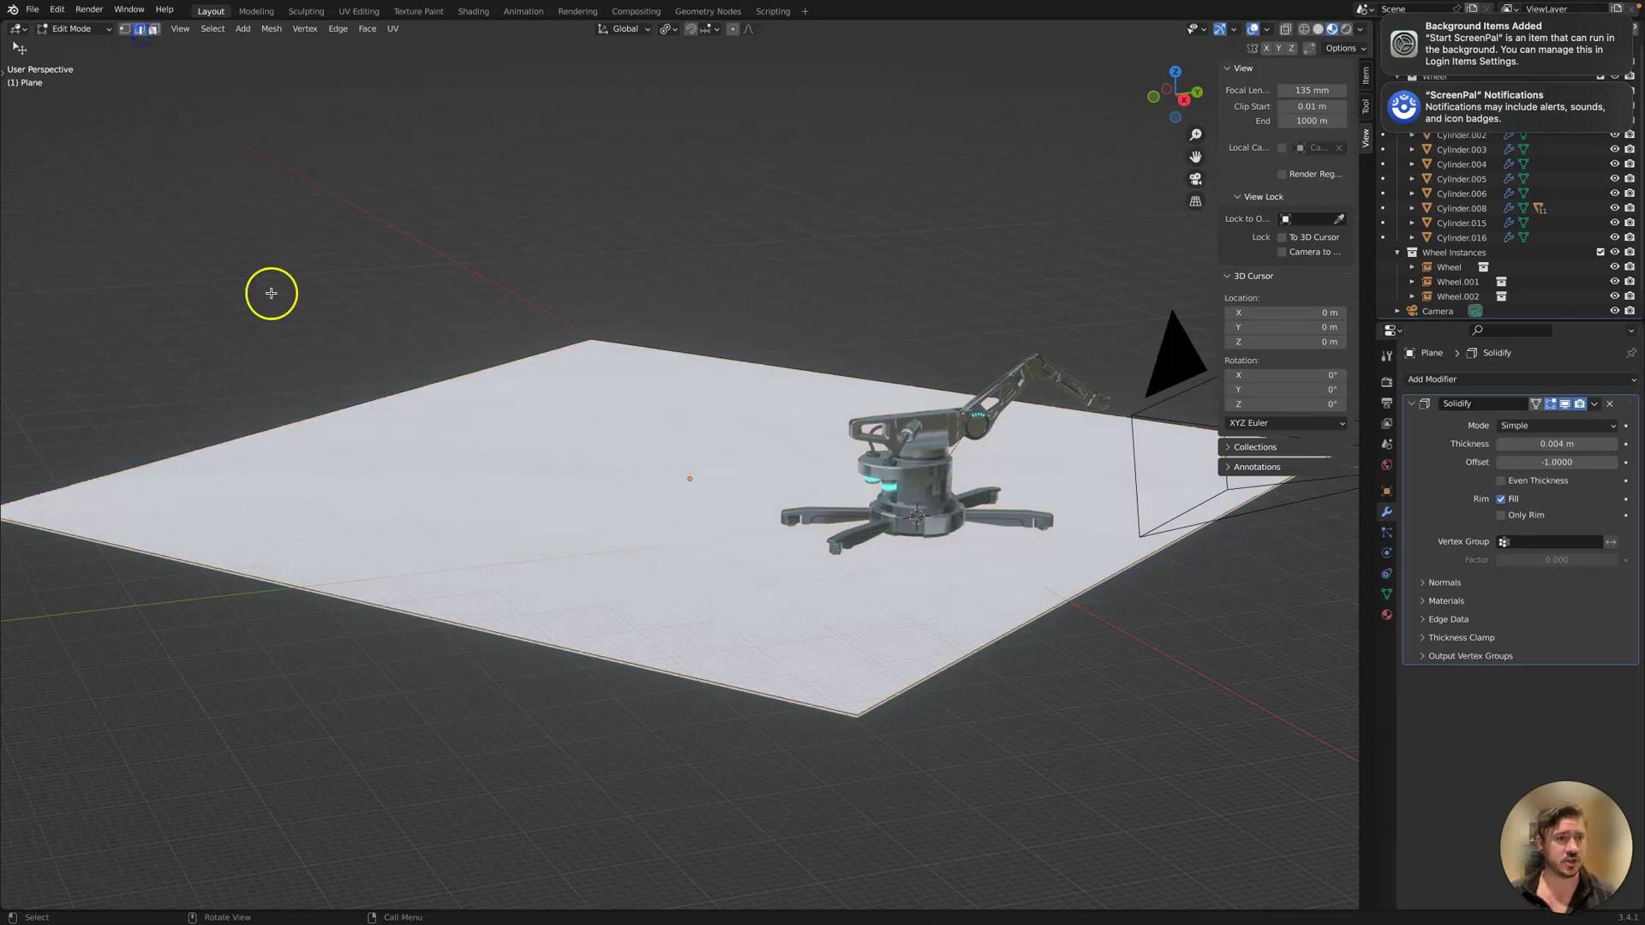
{"action": "left_click", "coordinate": [350, 409]}
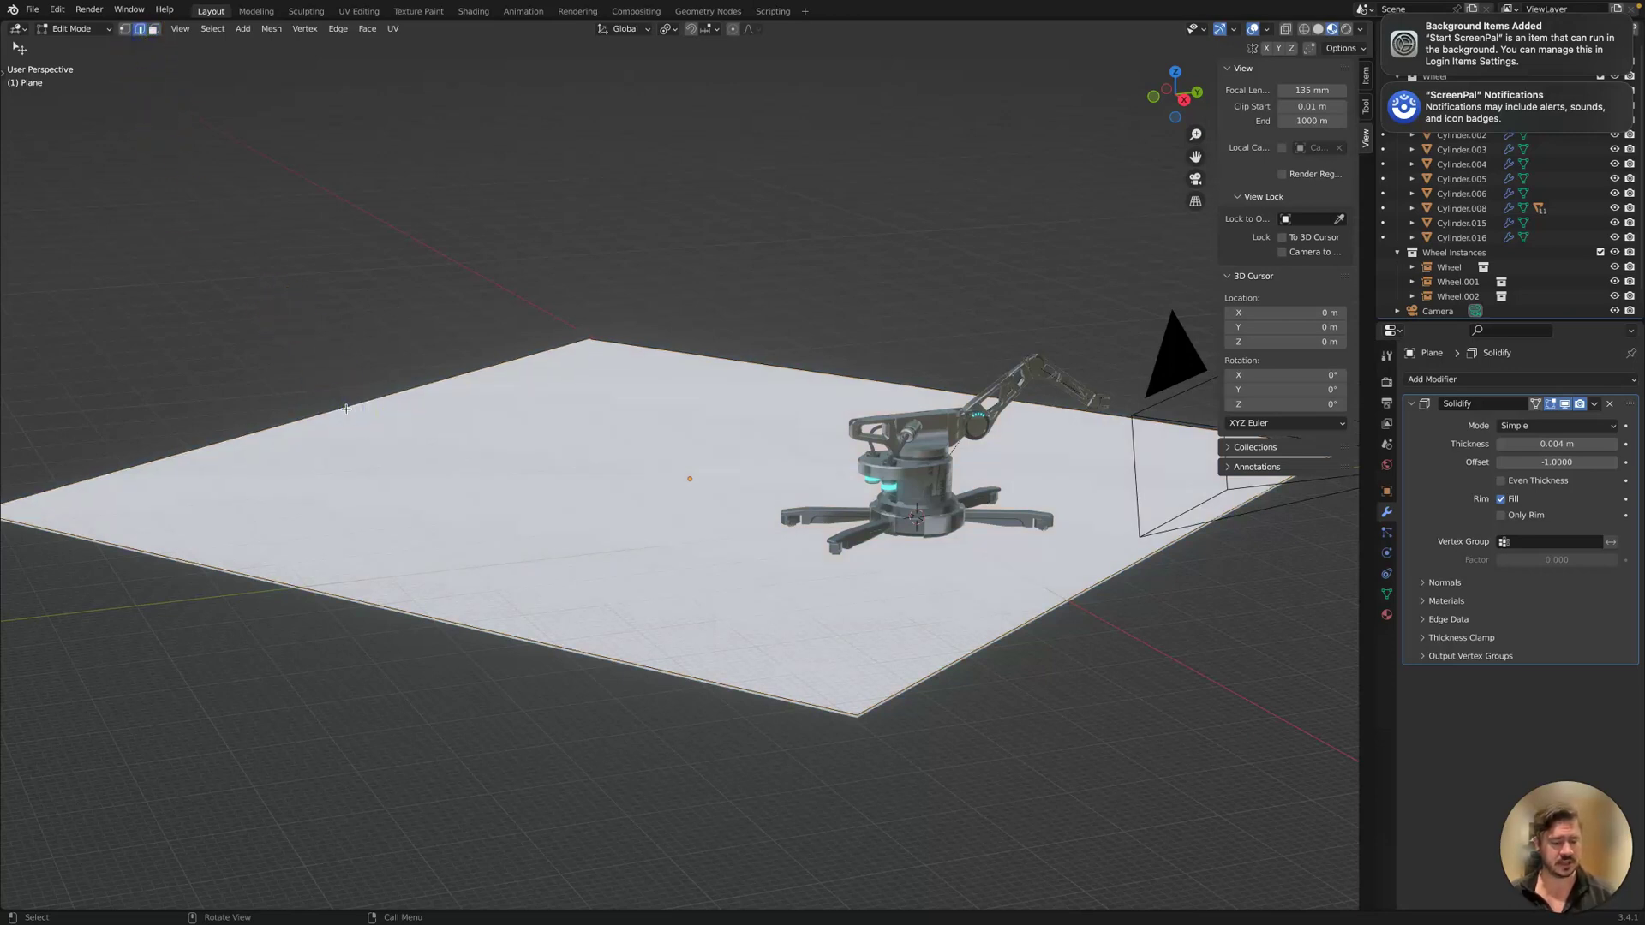
{"action": "key", "text": "g"}
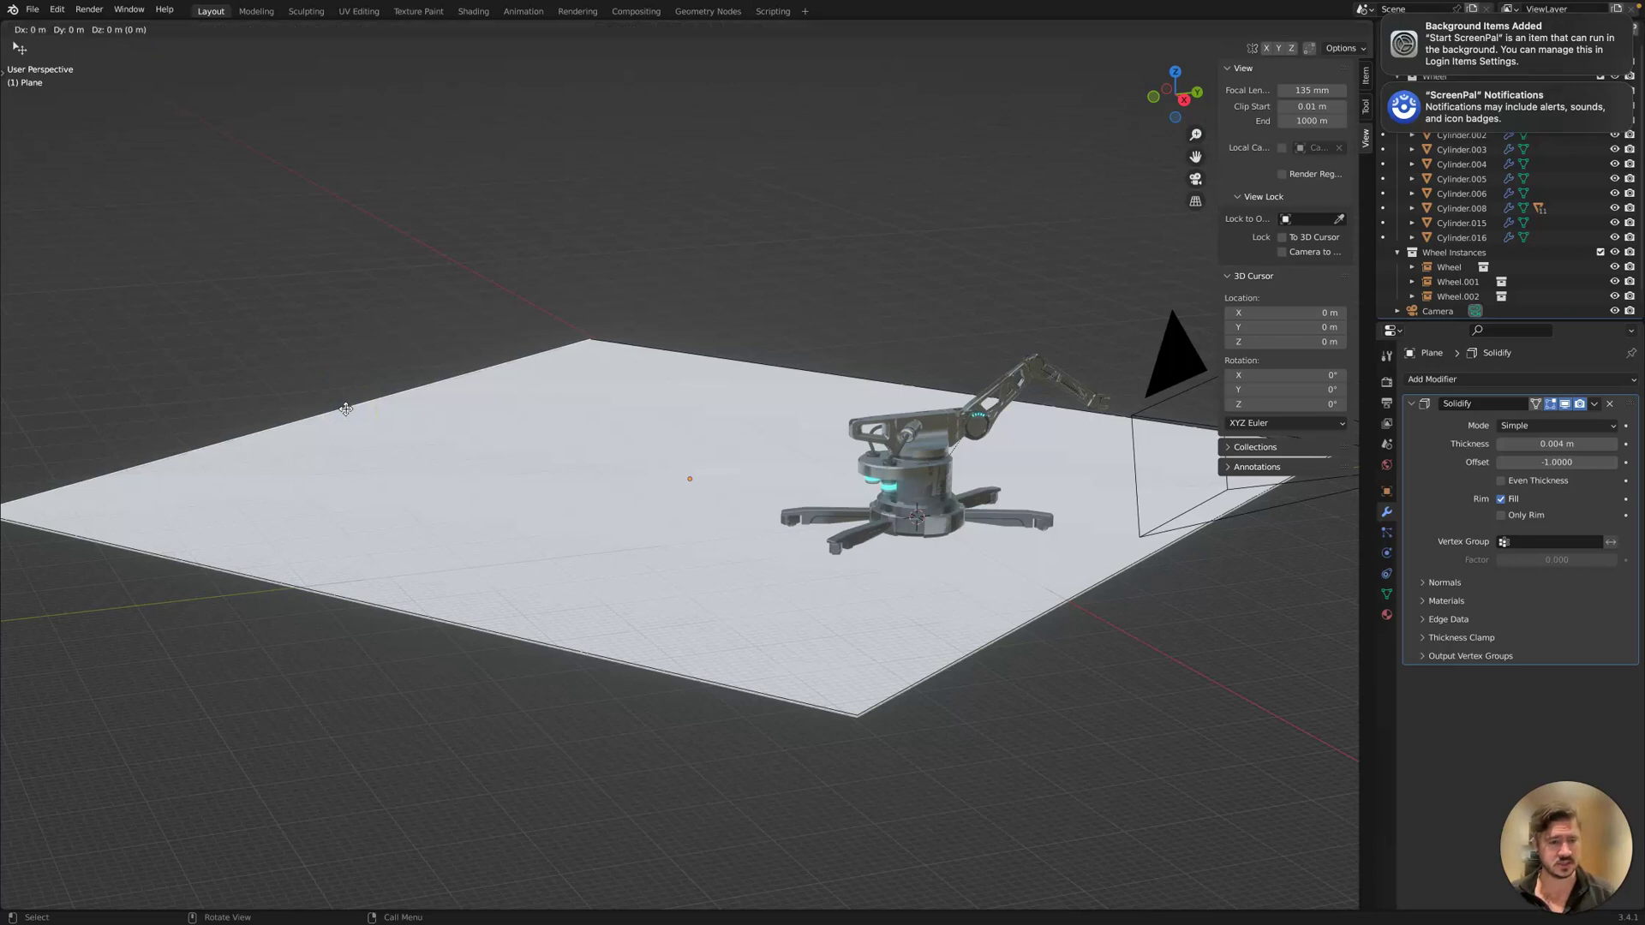
{"action": "key", "text": "z"}
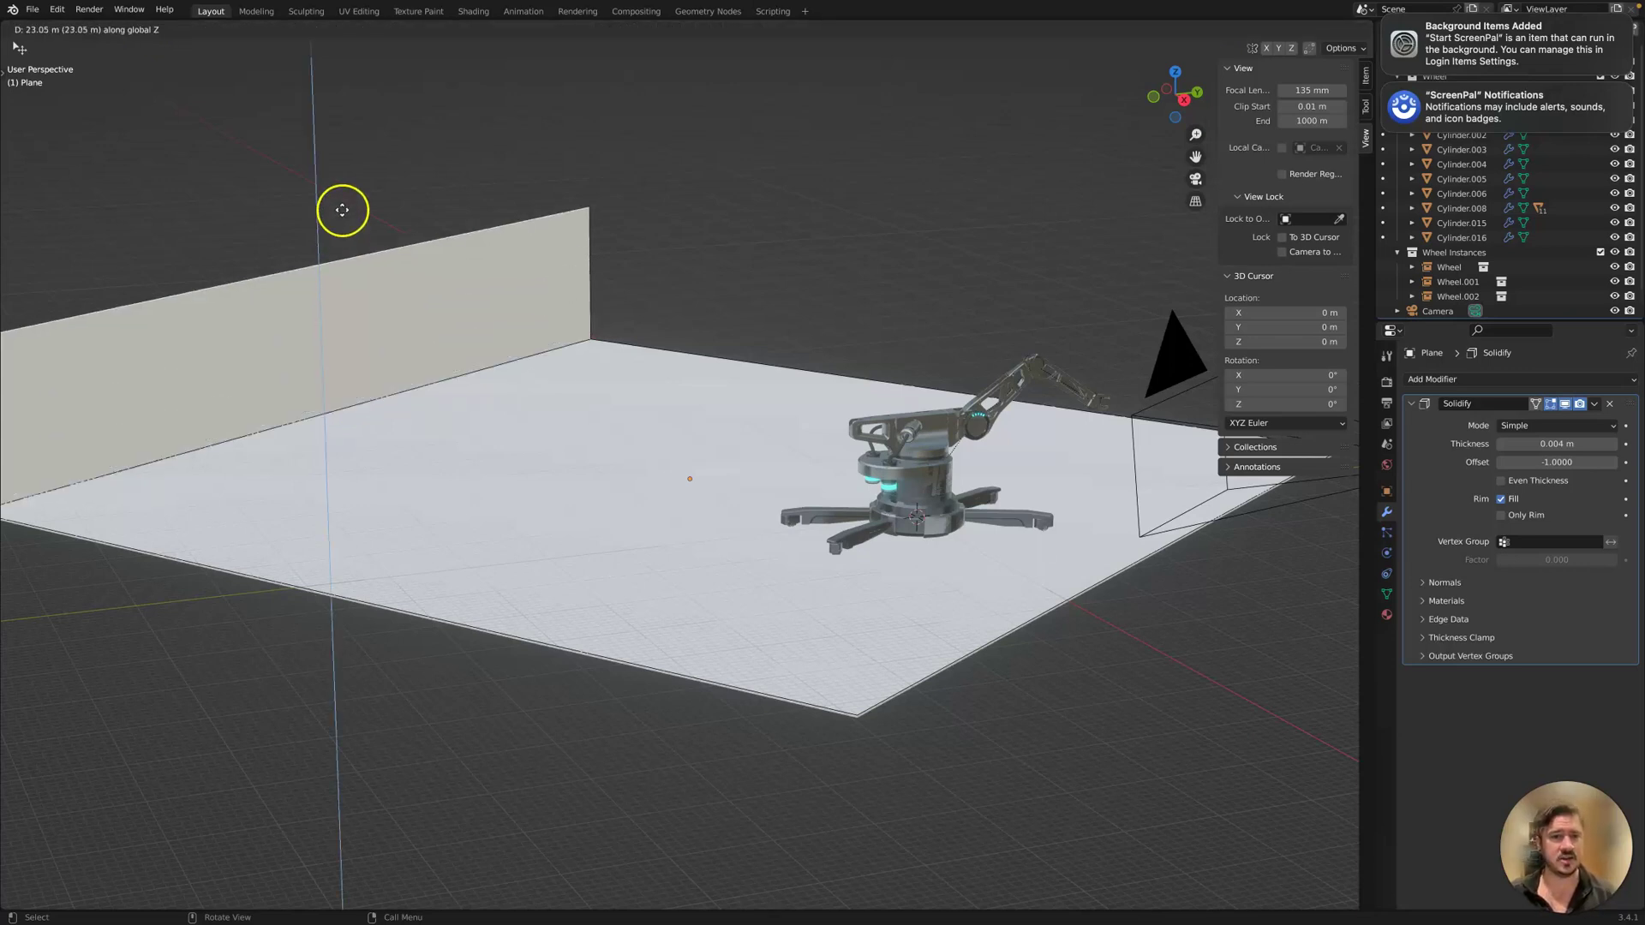
{"action": "left_click", "coordinate": [349, 100]}
{"action": "scroll", "coordinate": [461, 318], "scroll_direction": "down", "scroll_amount": 3}
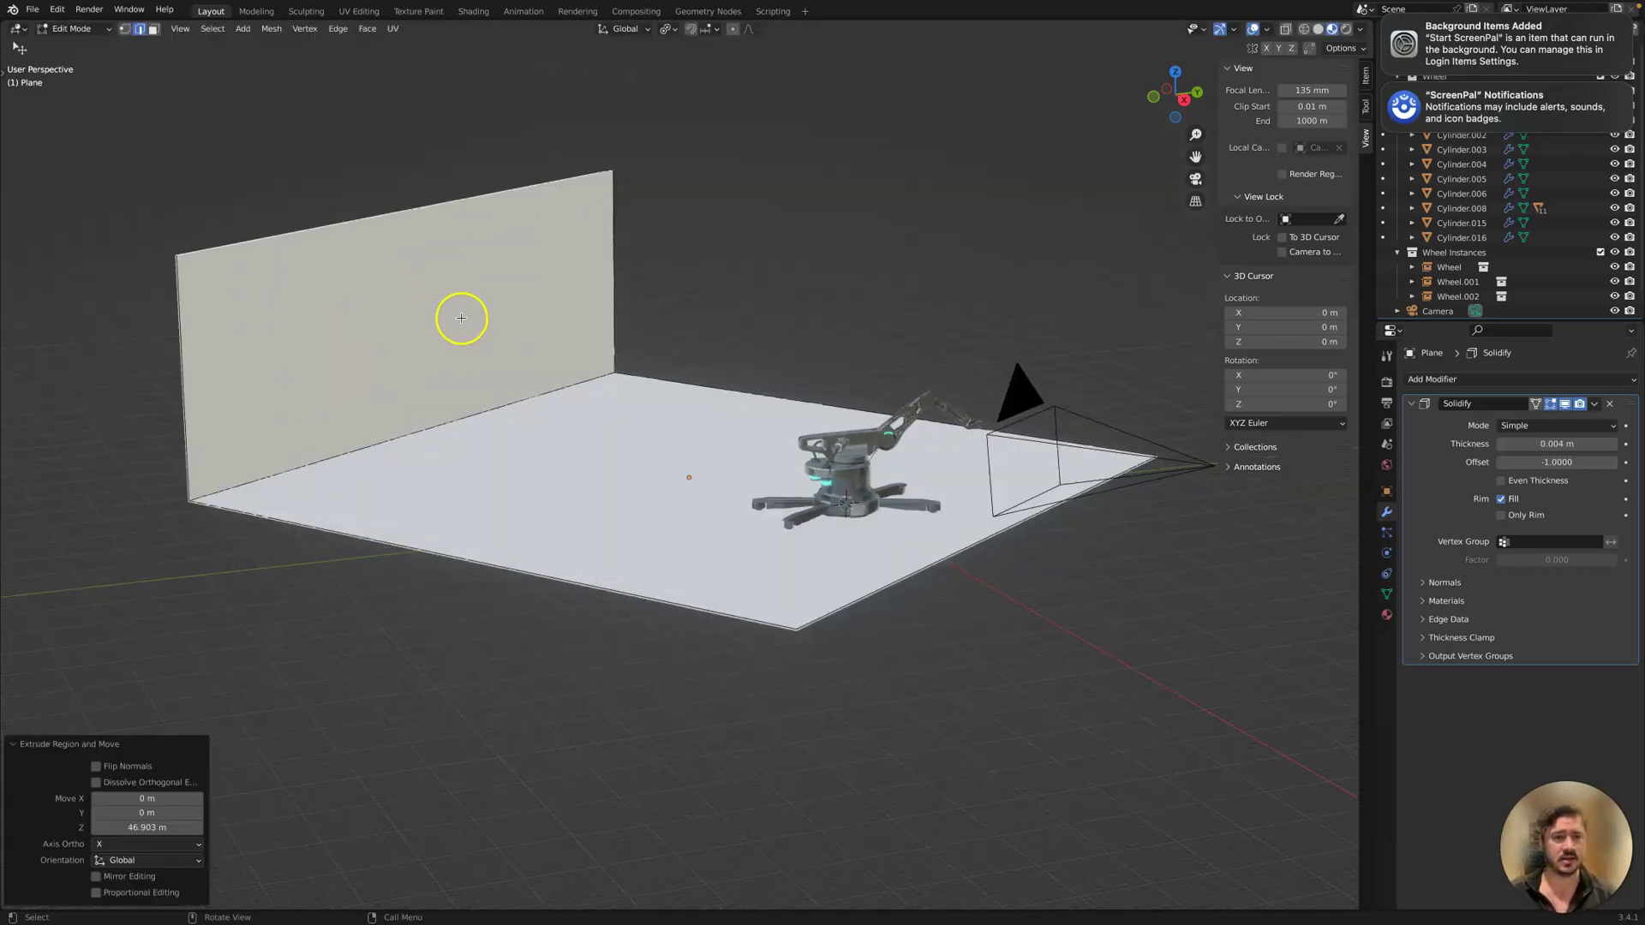
Raise the back wall's upper edge about 21 m further along Z and check the backdrop through the camera.
{"action": "key", "text": "g"}
{"action": "key", "text": "z"}
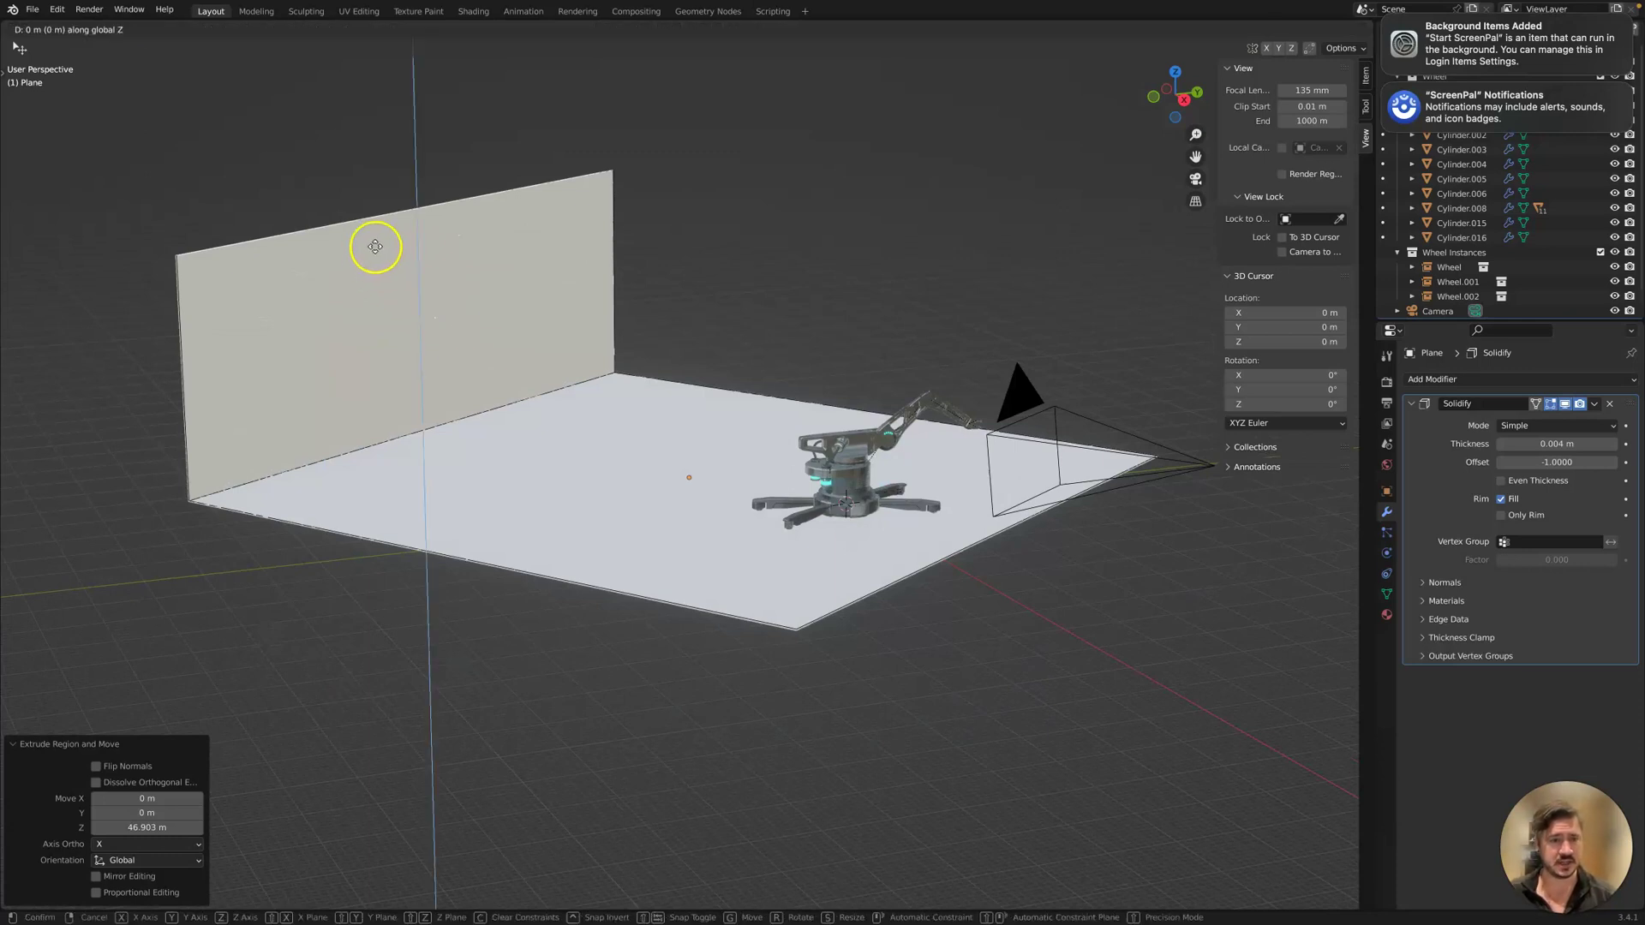
{"action": "left_click", "coordinate": [380, 159]}
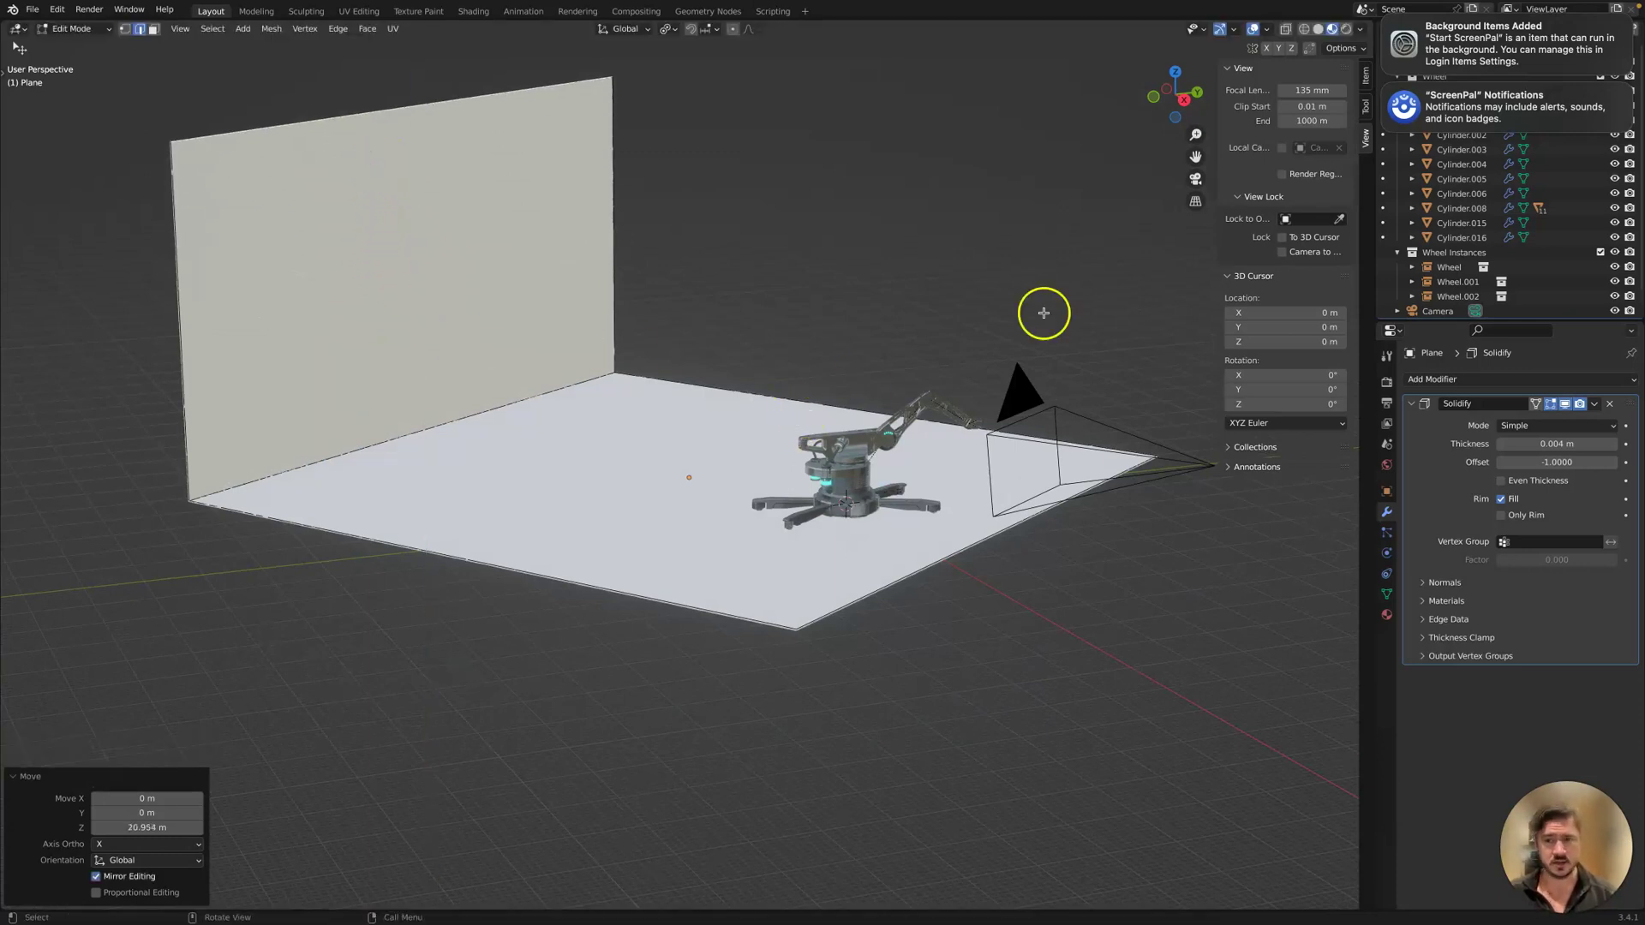
{"action": "left_click", "coordinate": [1193, 182]}
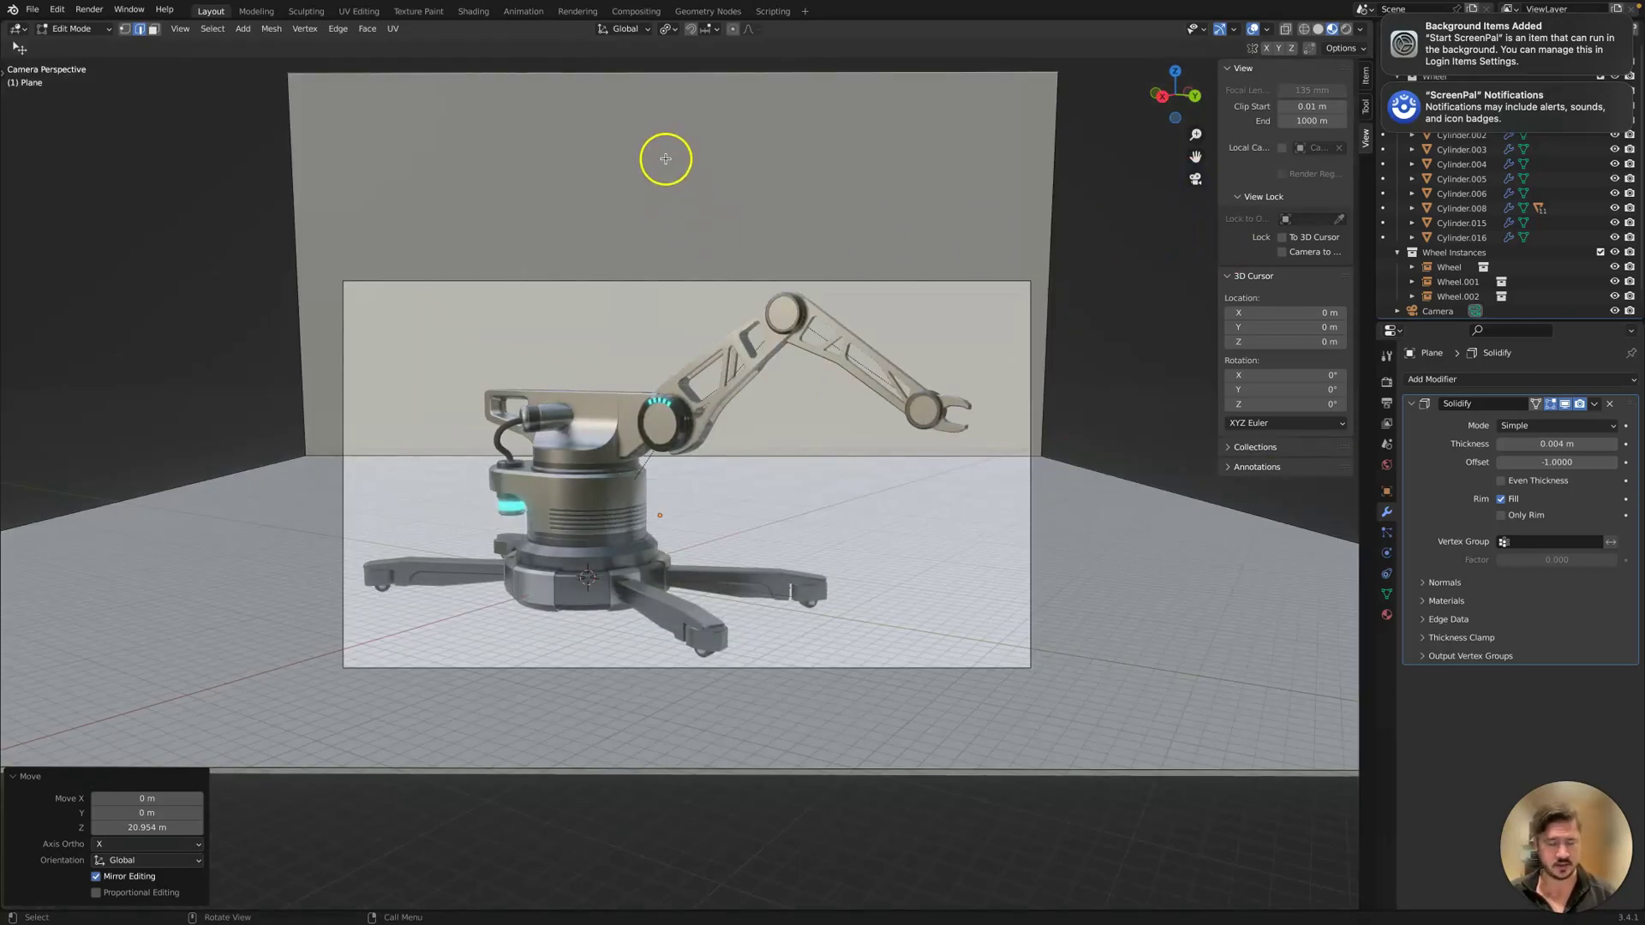
Lower the back wall's upper edge about 32 m along Z to just above the camera frame, and return to Object Mode.
{"action": "key", "text": "g"}
{"action": "key", "text": "z"}
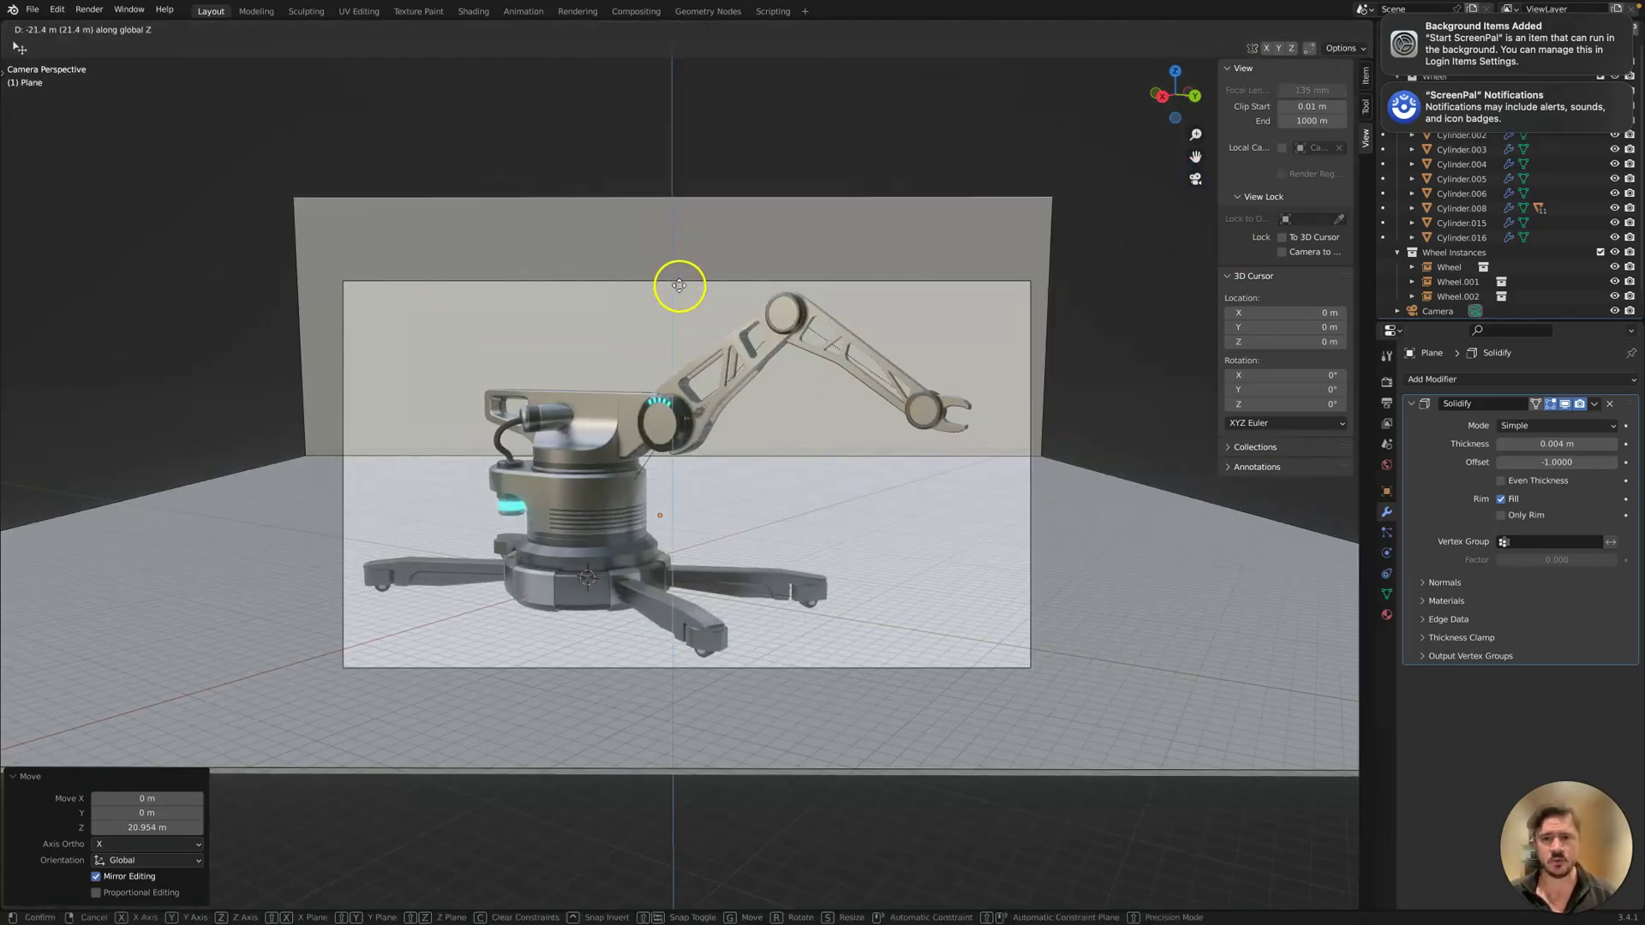
{"action": "left_click", "coordinate": [694, 344]}
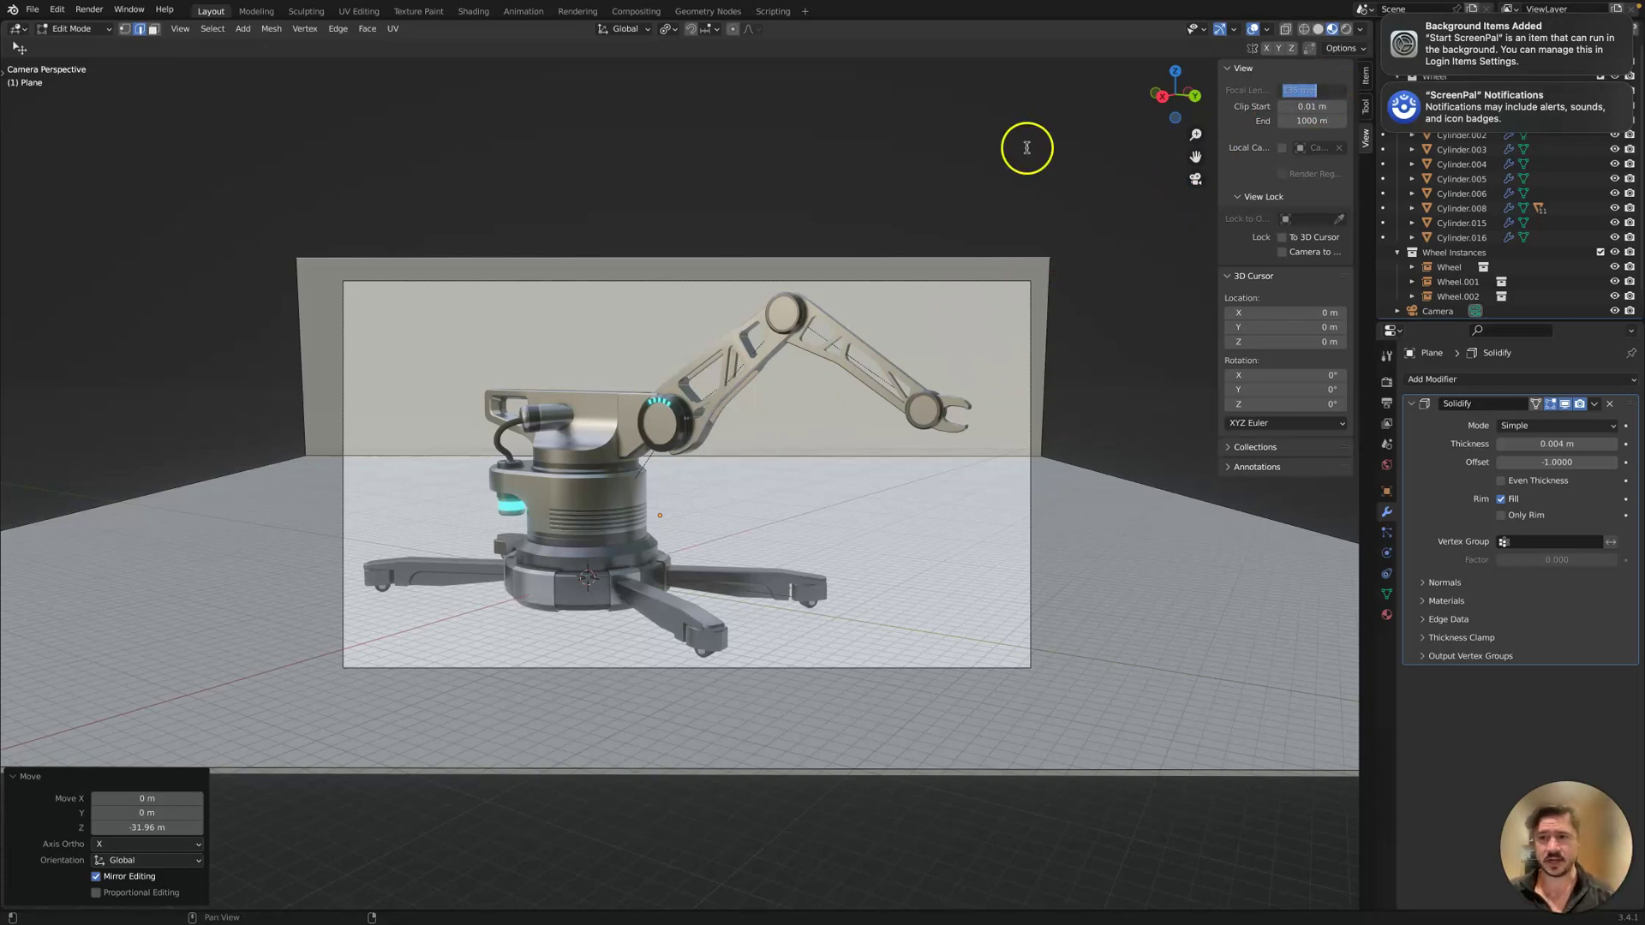
{"action": "key", "text": "Tab"}
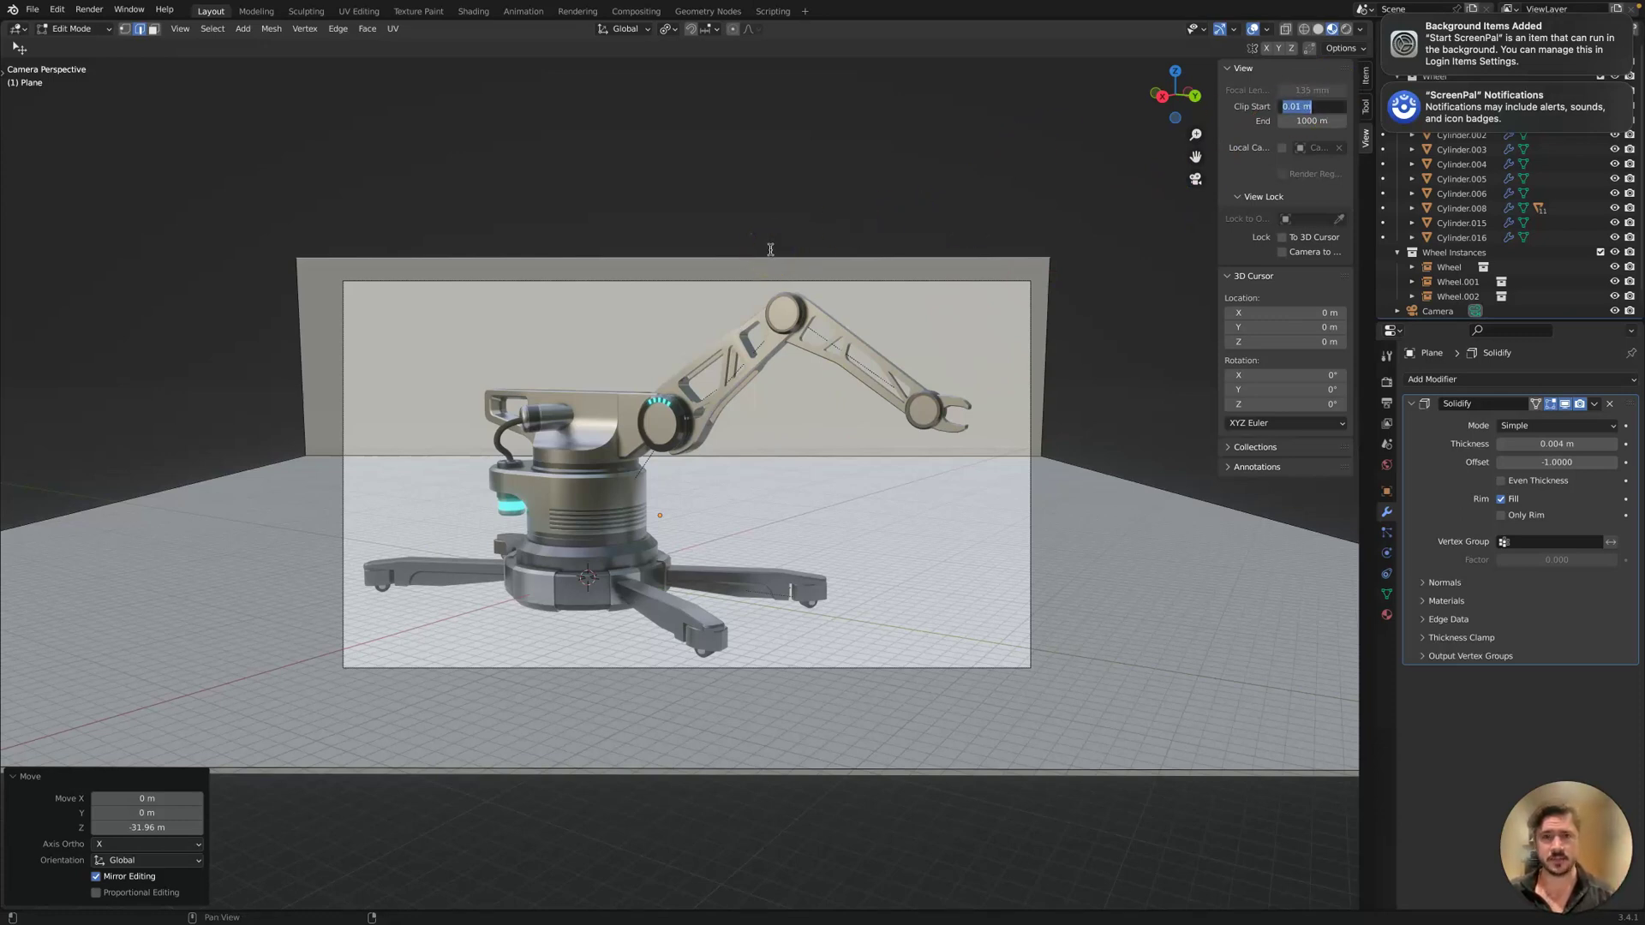
{"action": "key", "text": "Return"}
{"action": "key", "text": "Tab"}
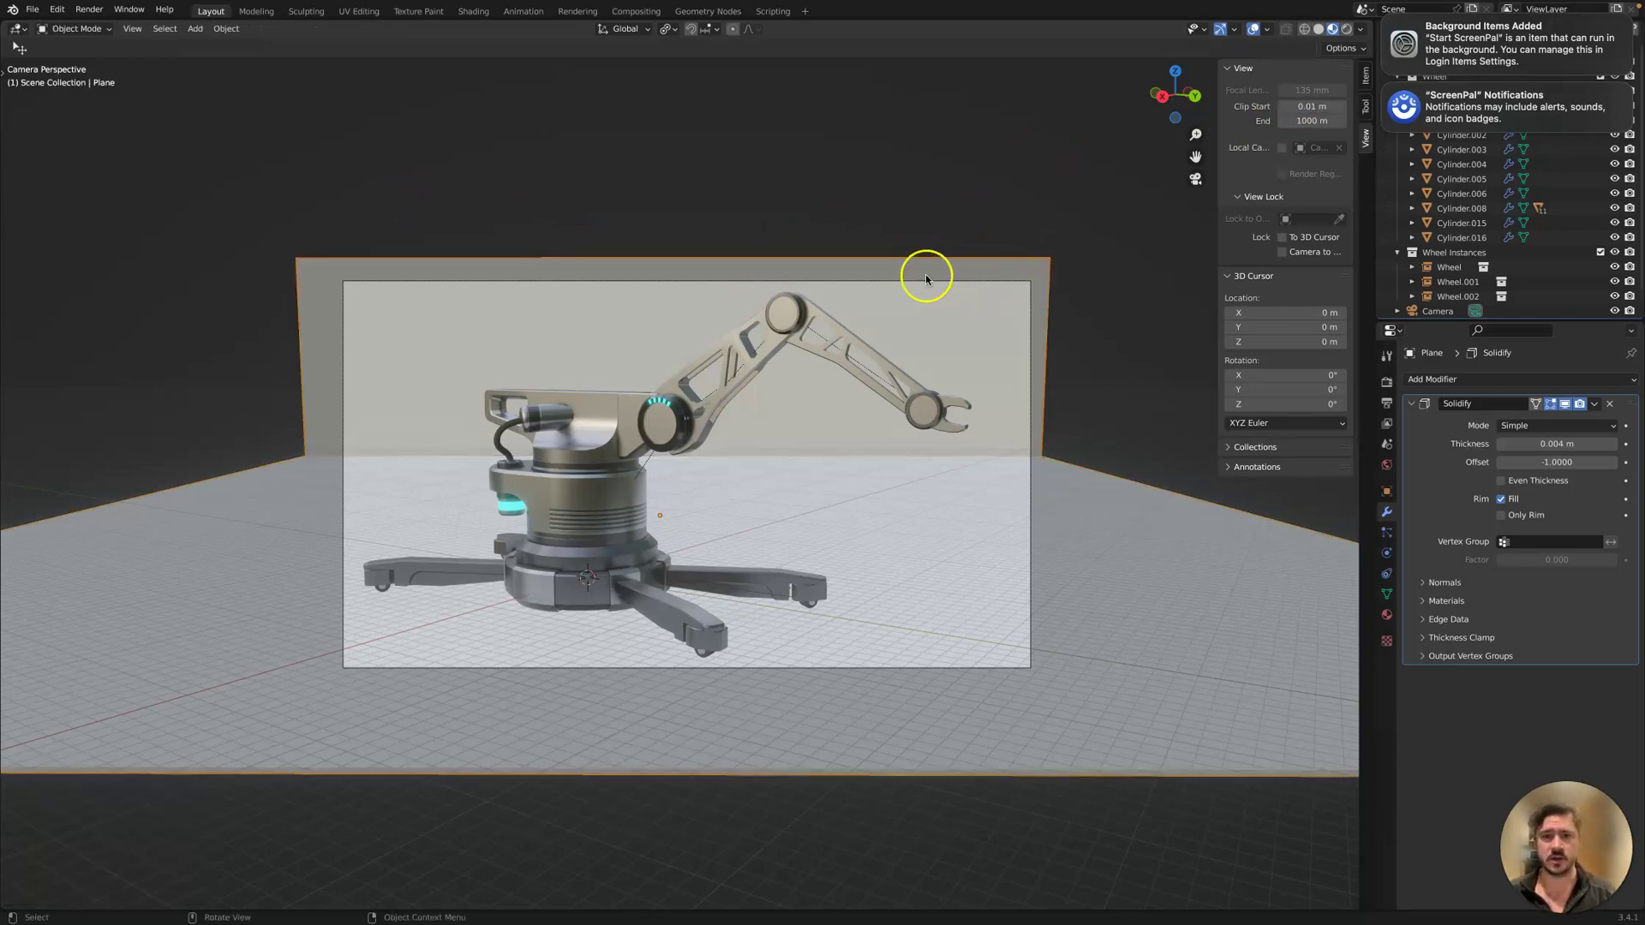
Bevel the backdrop's edge between floor and back wall into a curve about 0.468 m wide with 16 segments.
{"action": "left_click", "coordinate": [1448, 311]}
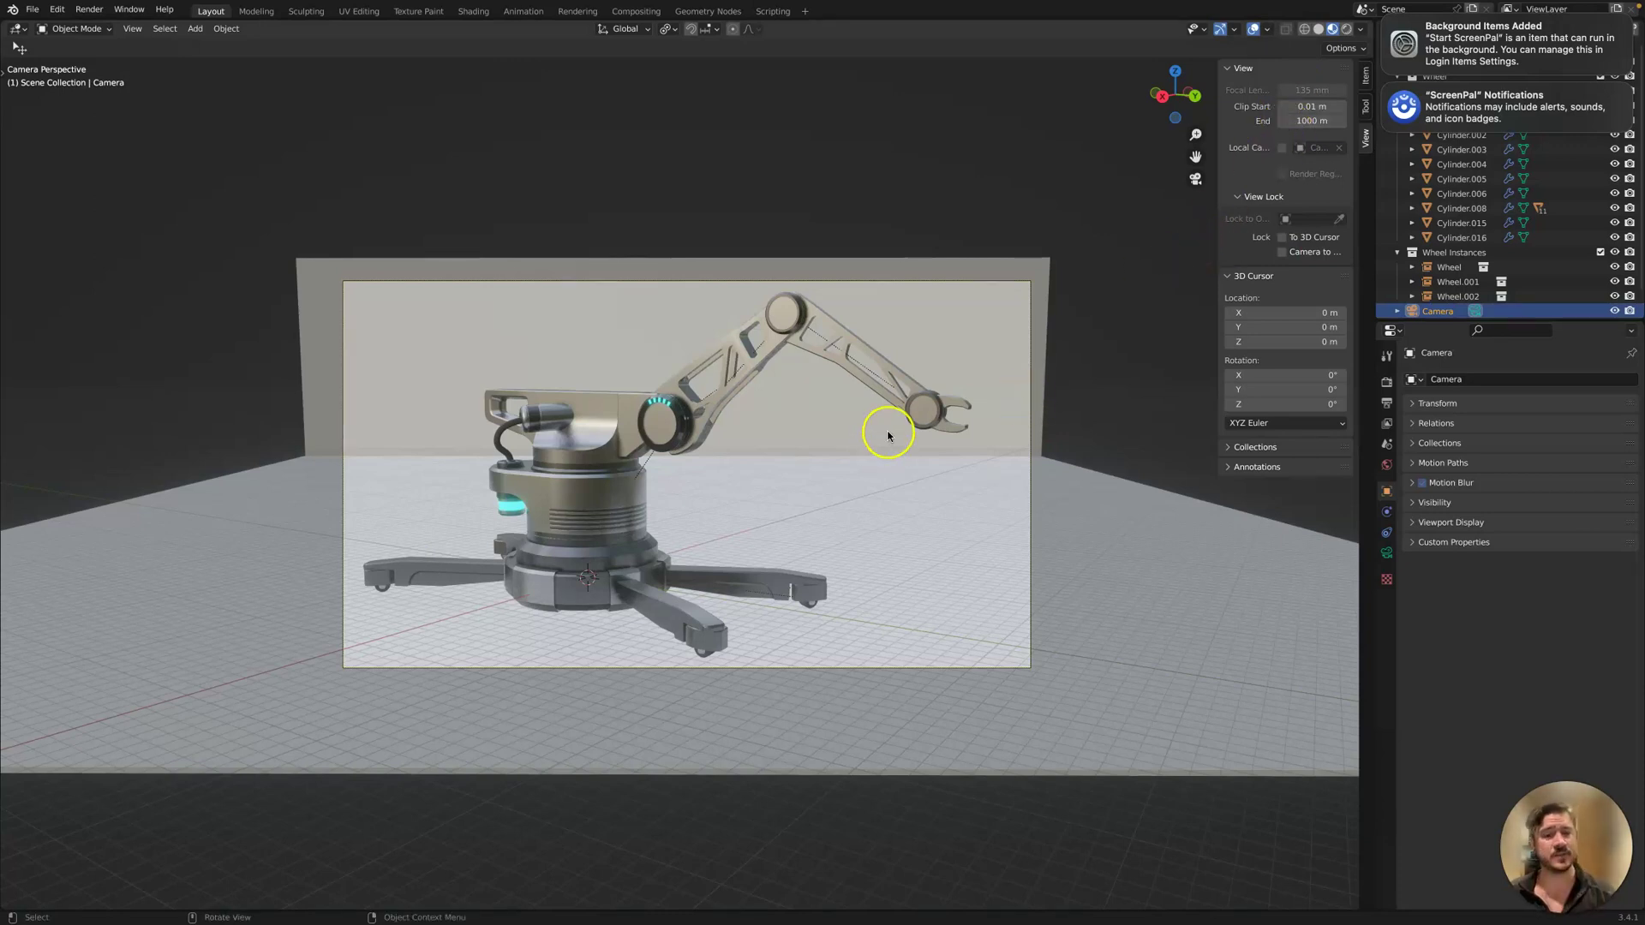
{"action": "left_click", "coordinate": [312, 356]}
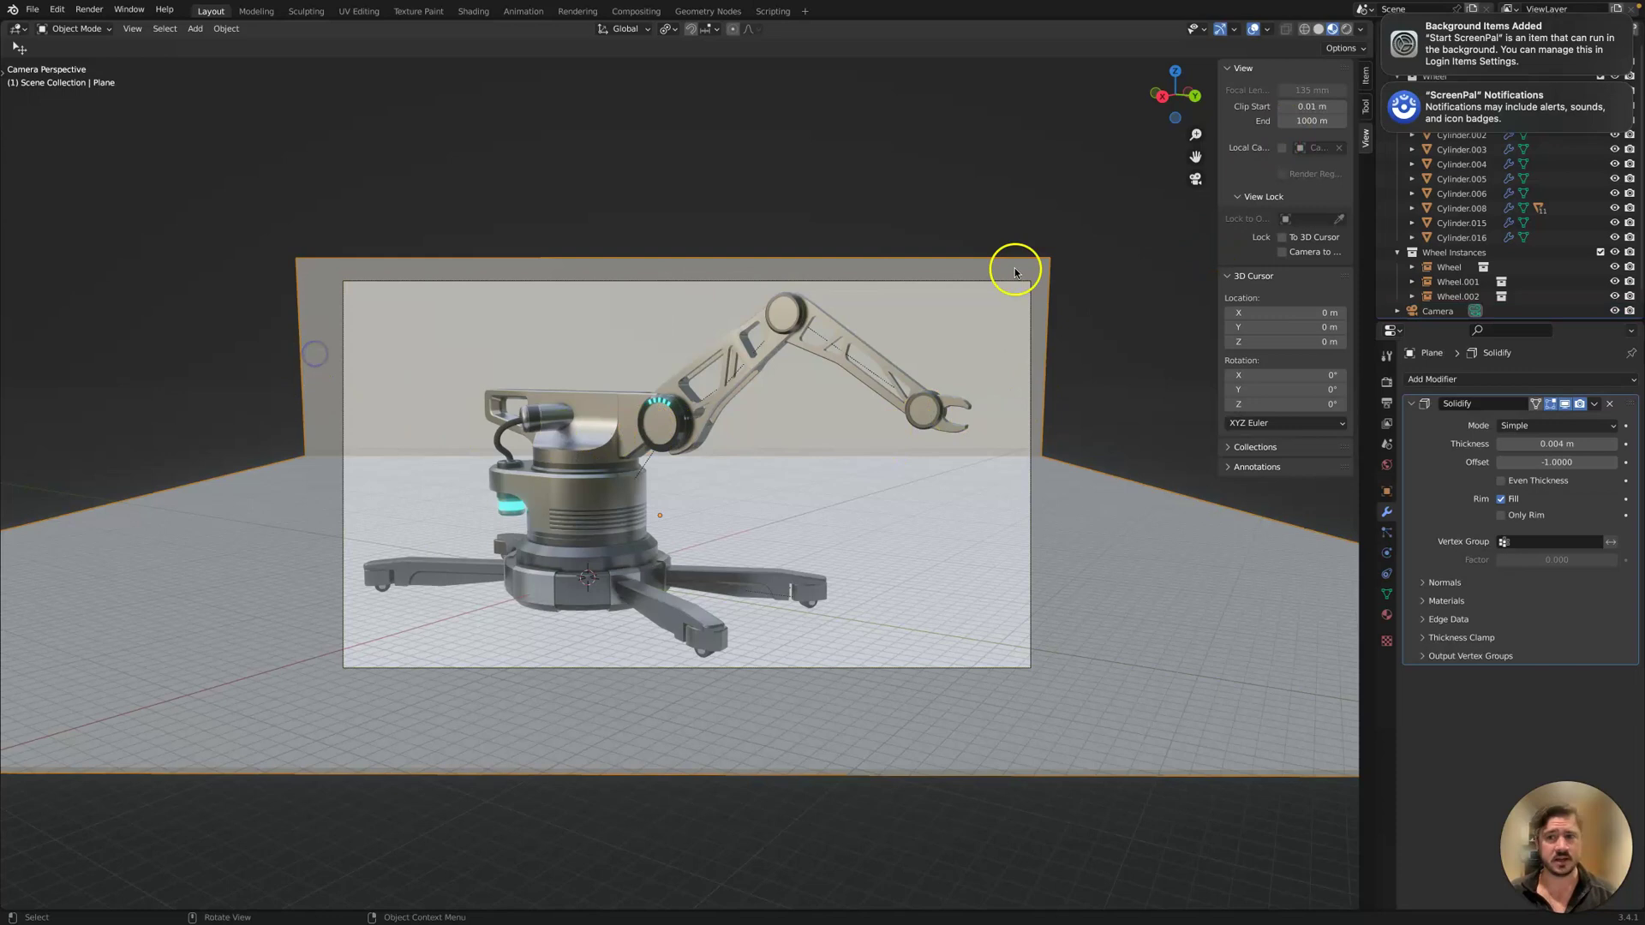
{"action": "left_click", "coordinate": [1196, 180]}
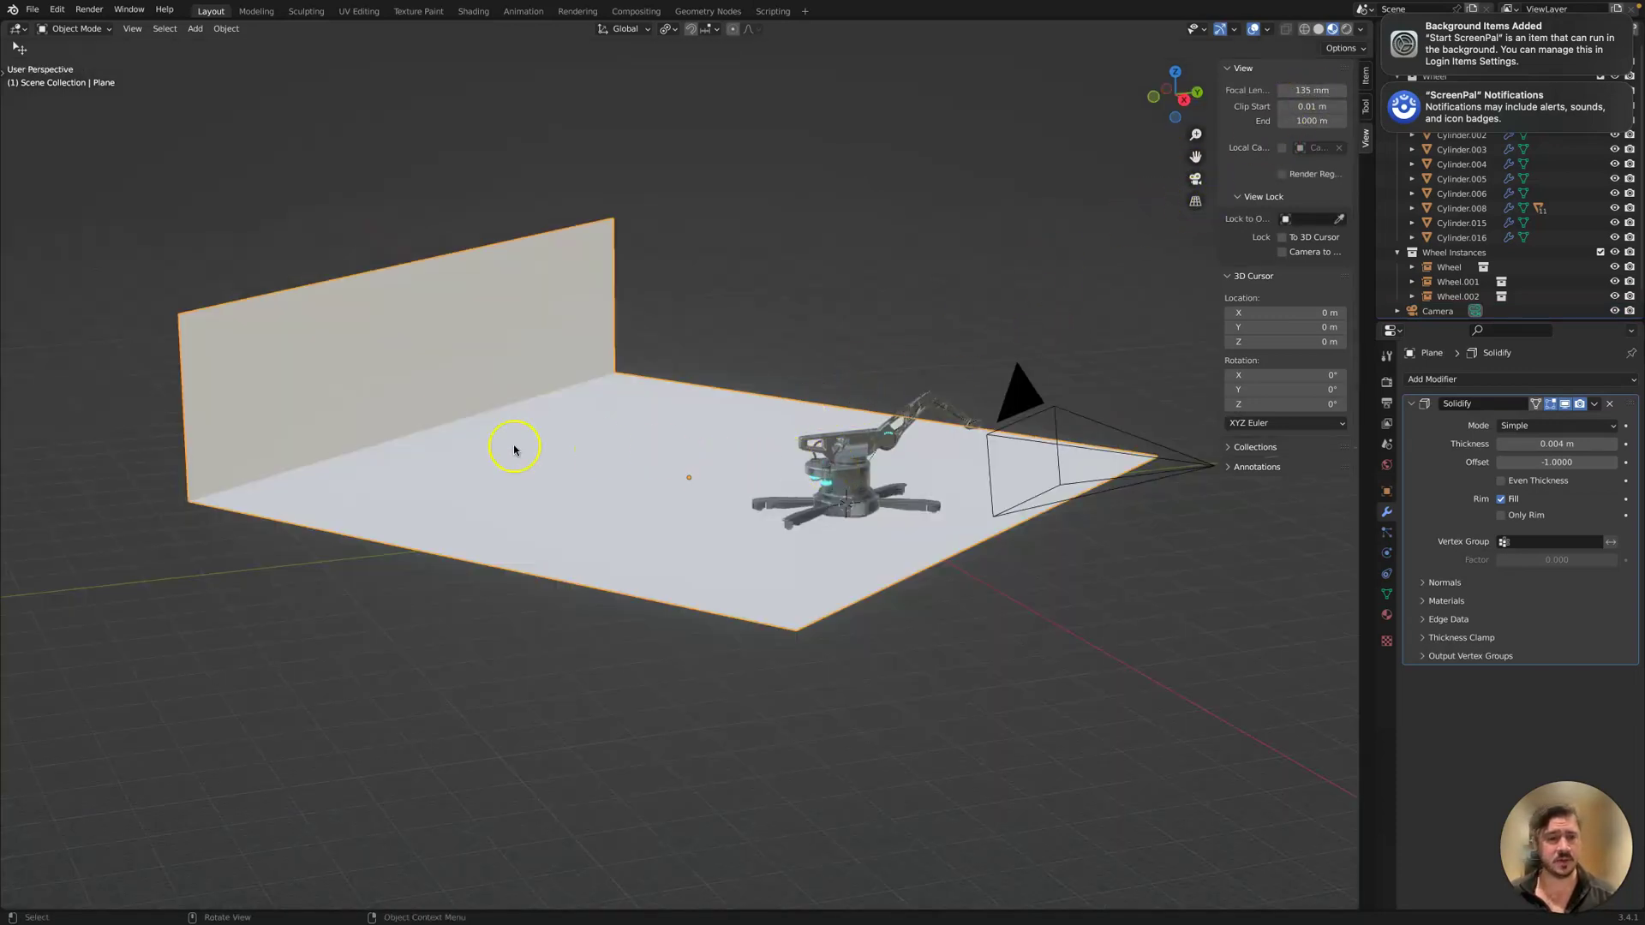
{"action": "left_click", "coordinate": [76, 28]}
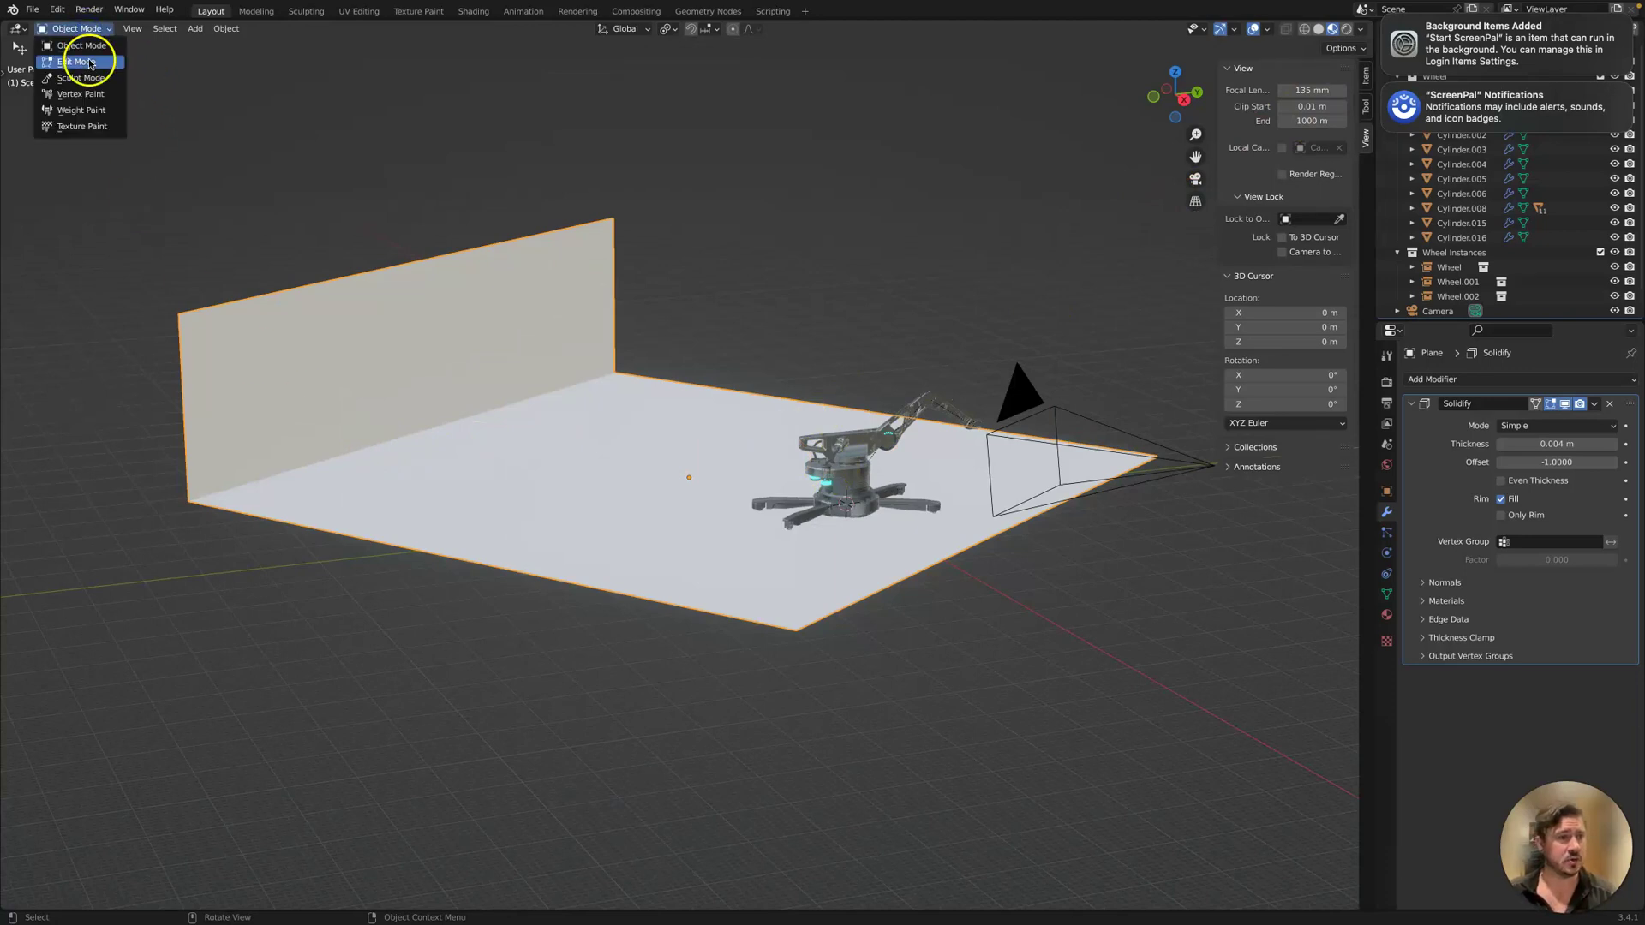
{"action": "left_click", "coordinate": [435, 424]}
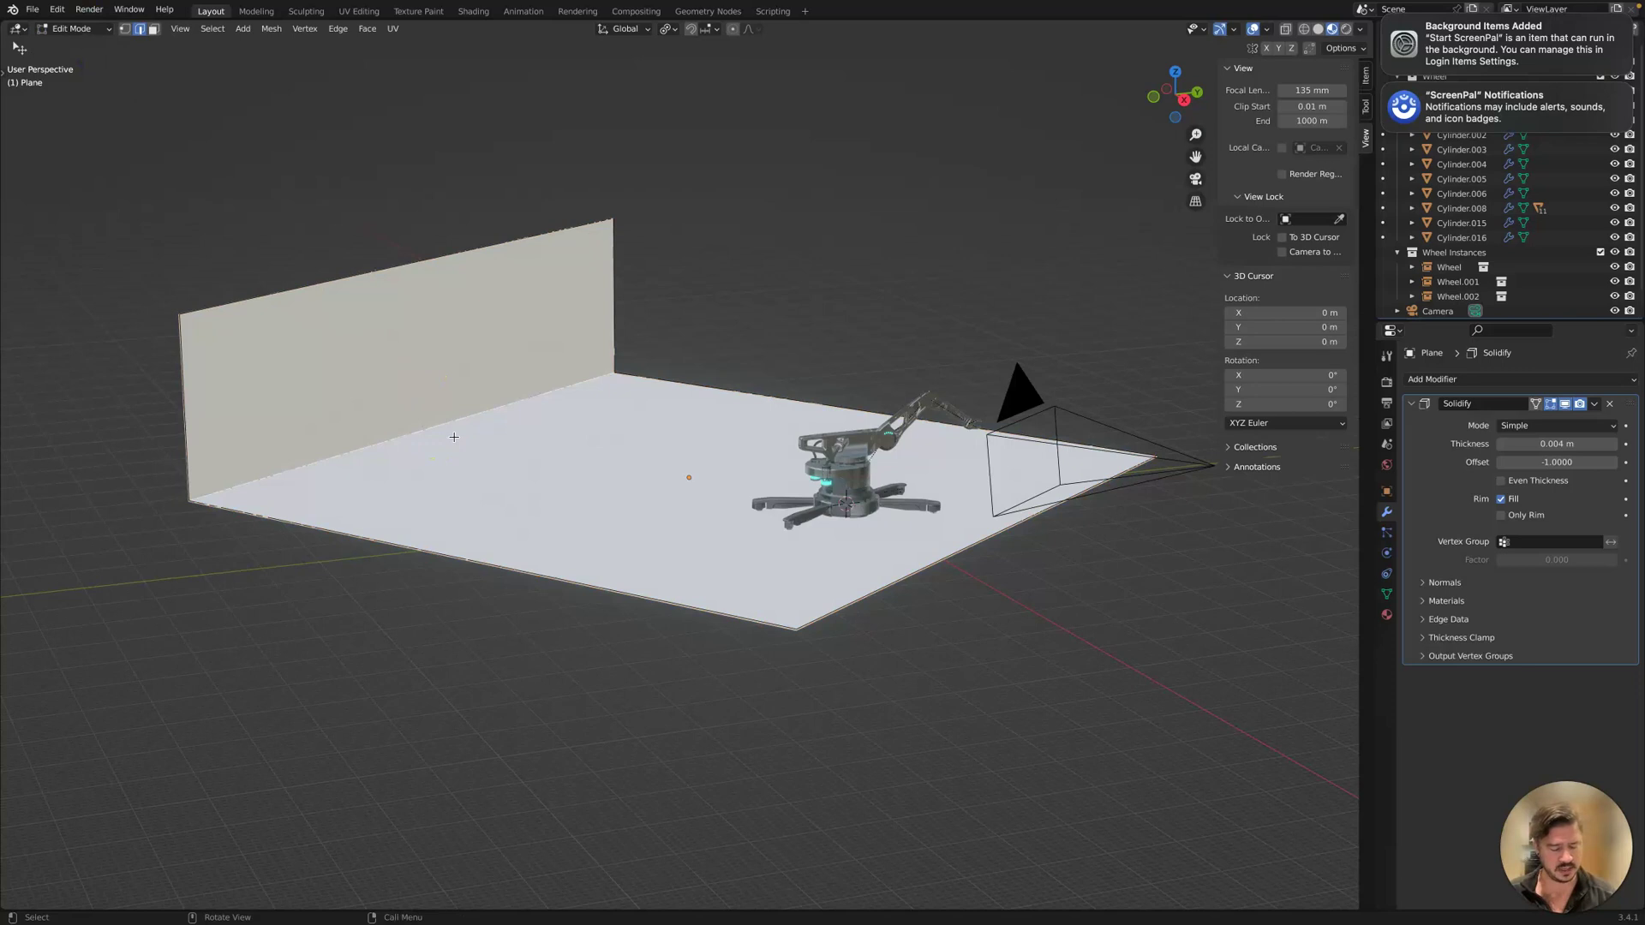
{"action": "key", "text": "ctrl+b"}
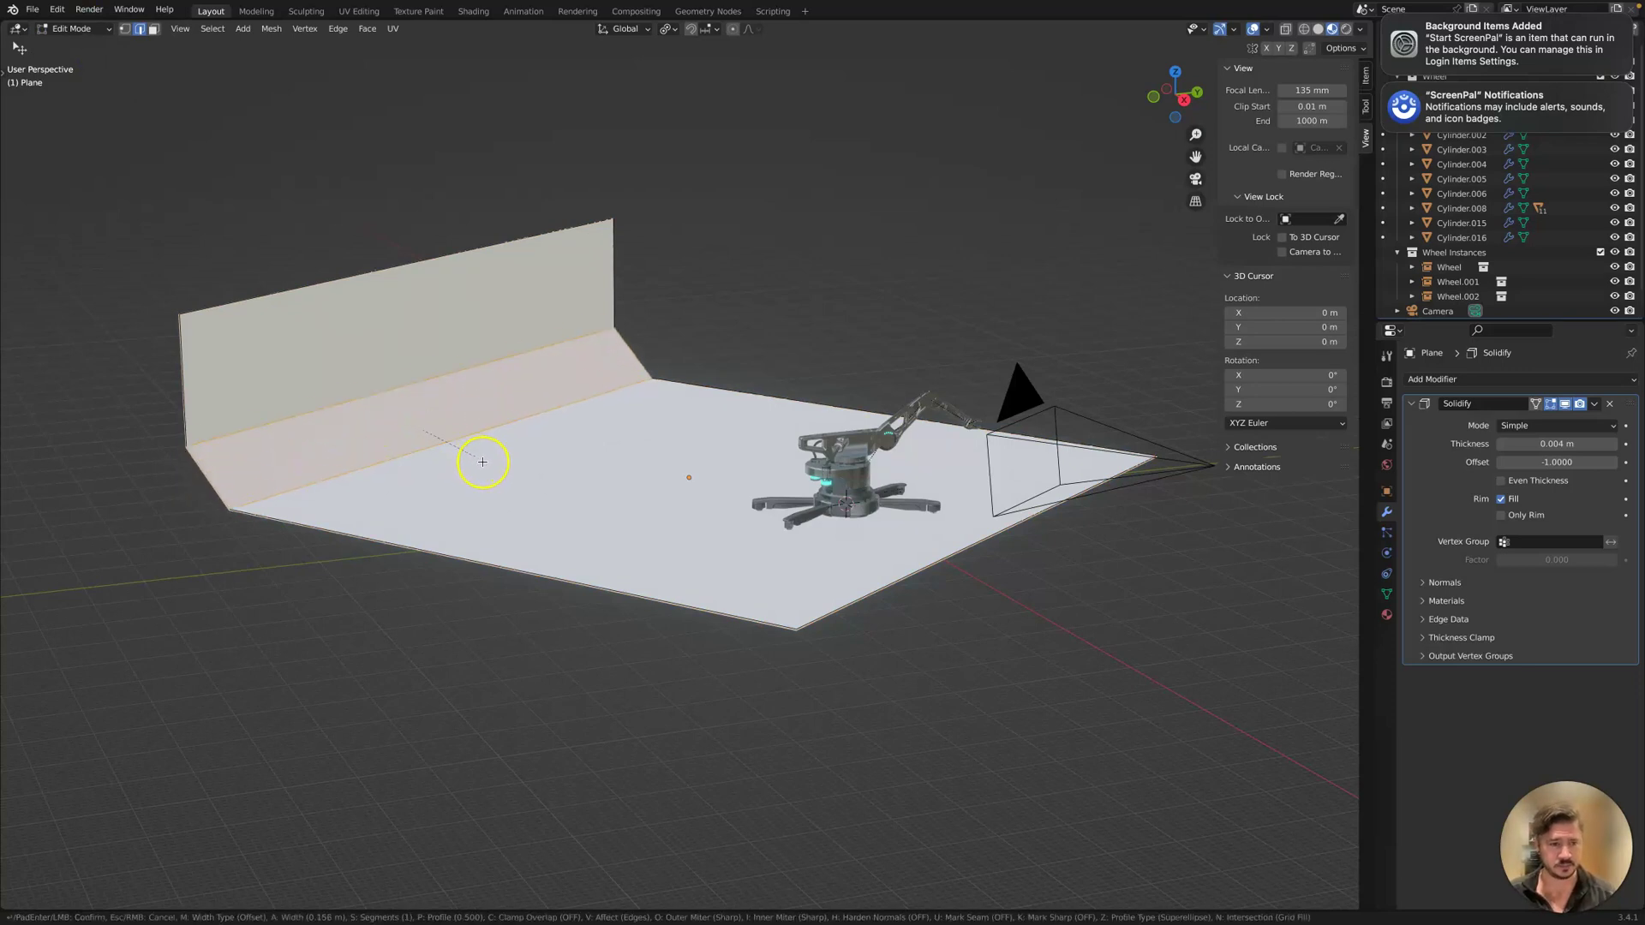
{"action": "scroll", "coordinate": [501, 466], "scroll_direction": "up", "scroll_amount": 5}
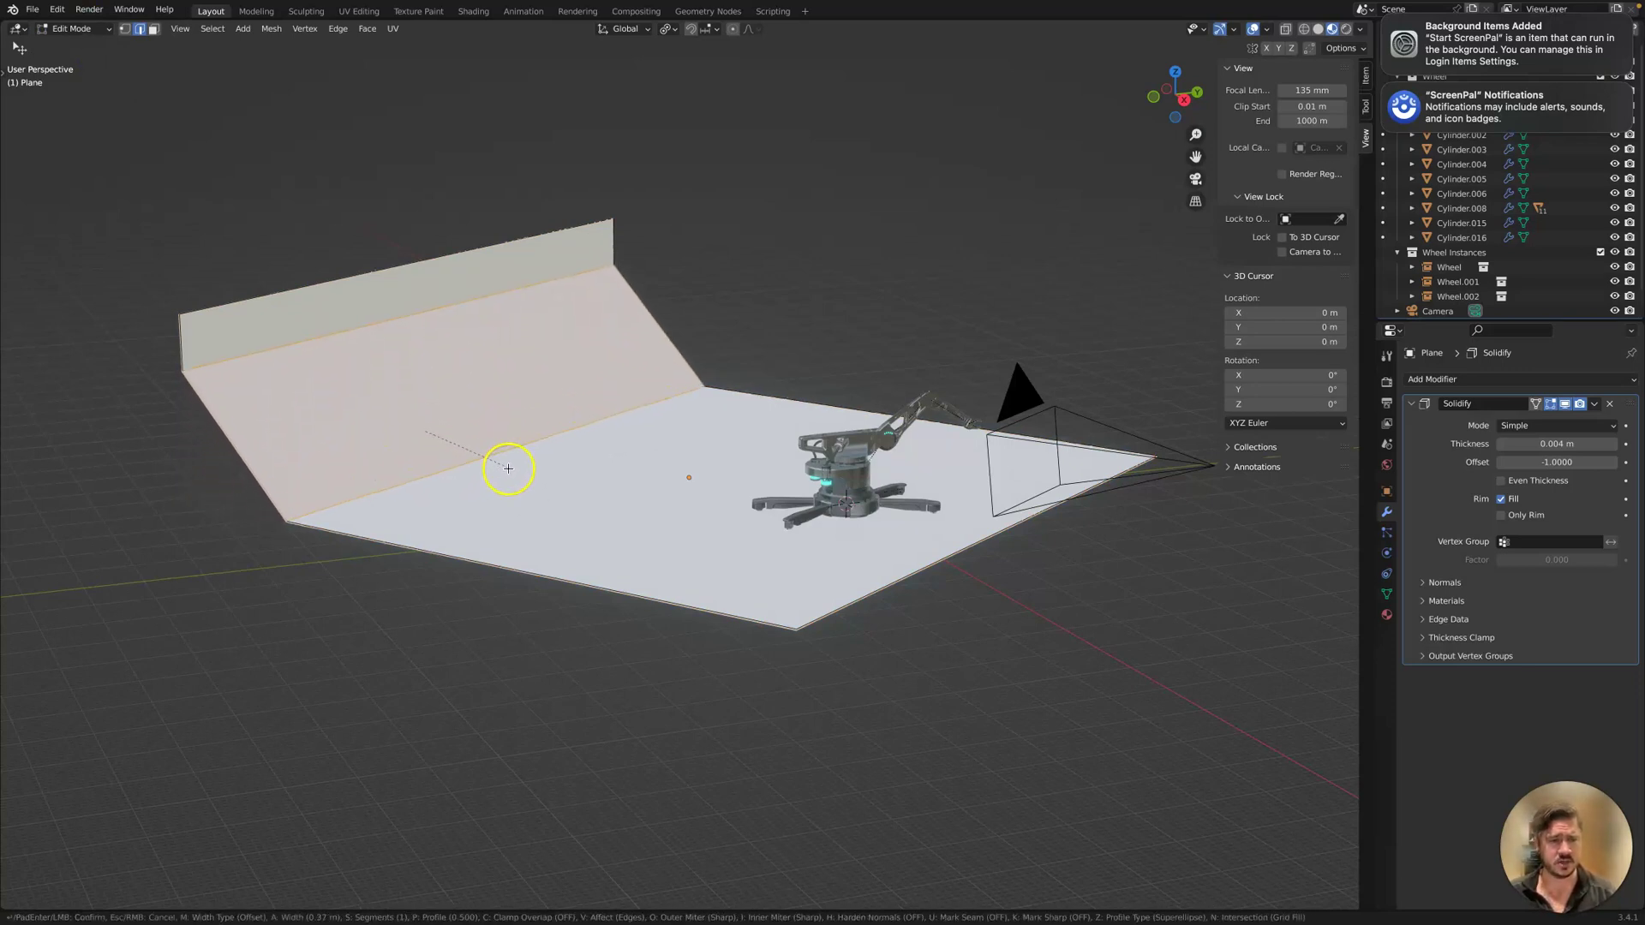
{"action": "scroll", "coordinate": [514, 475], "scroll_direction": "up", "scroll_amount": 2}
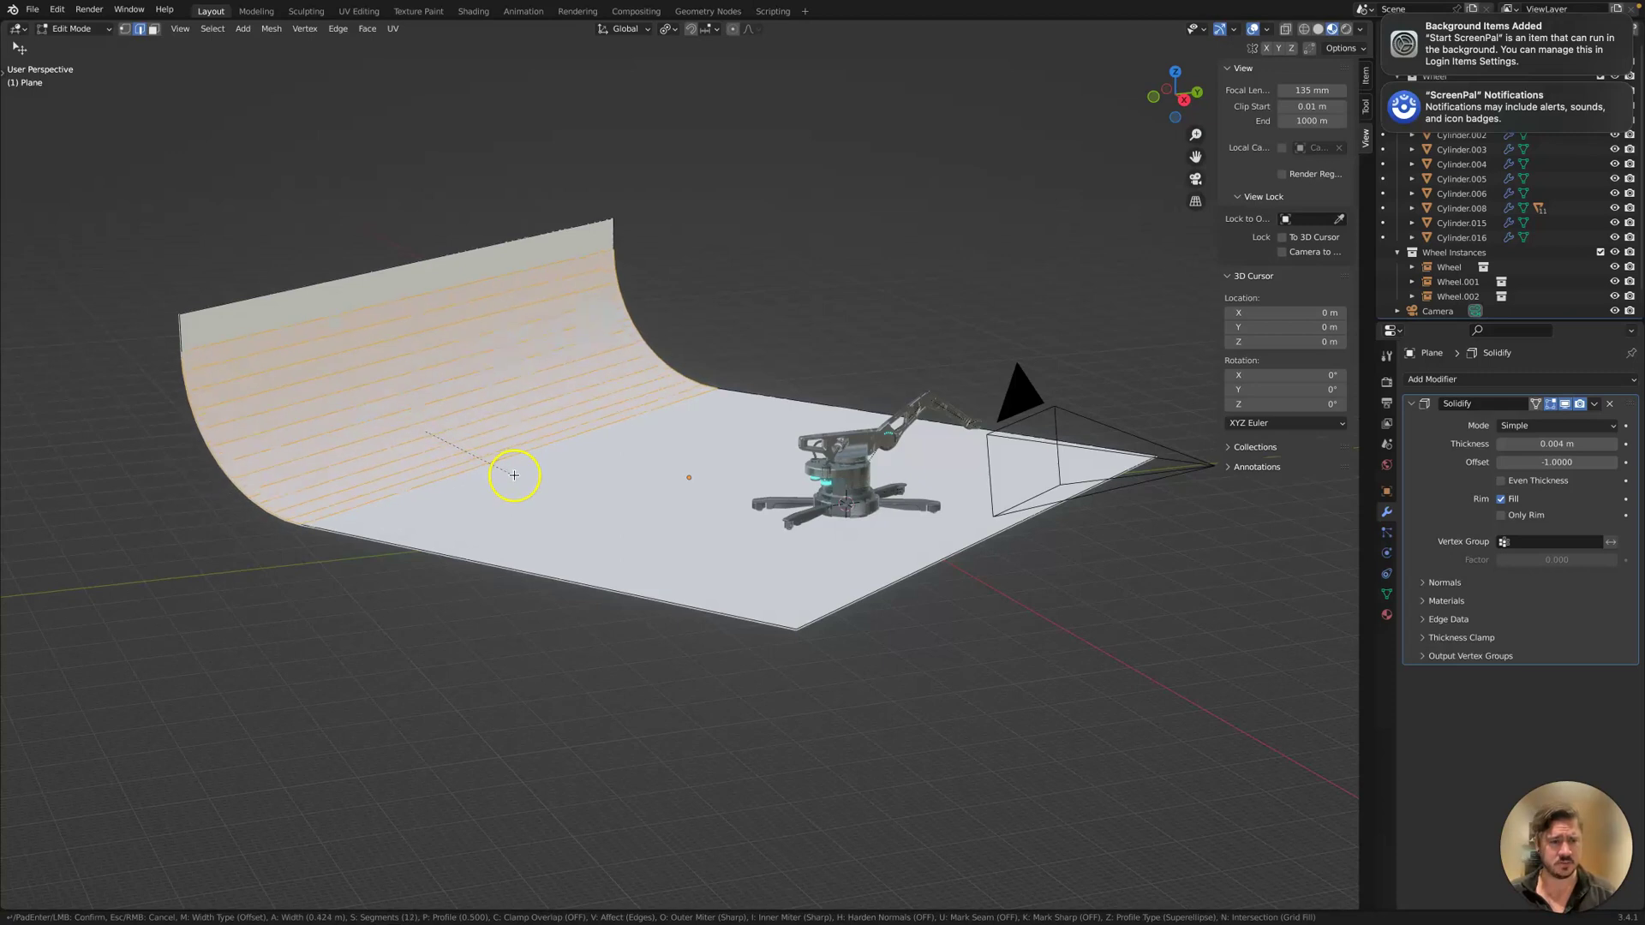
{"action": "scroll", "coordinate": [517, 479], "scroll_direction": "up", "scroll_amount": 1}
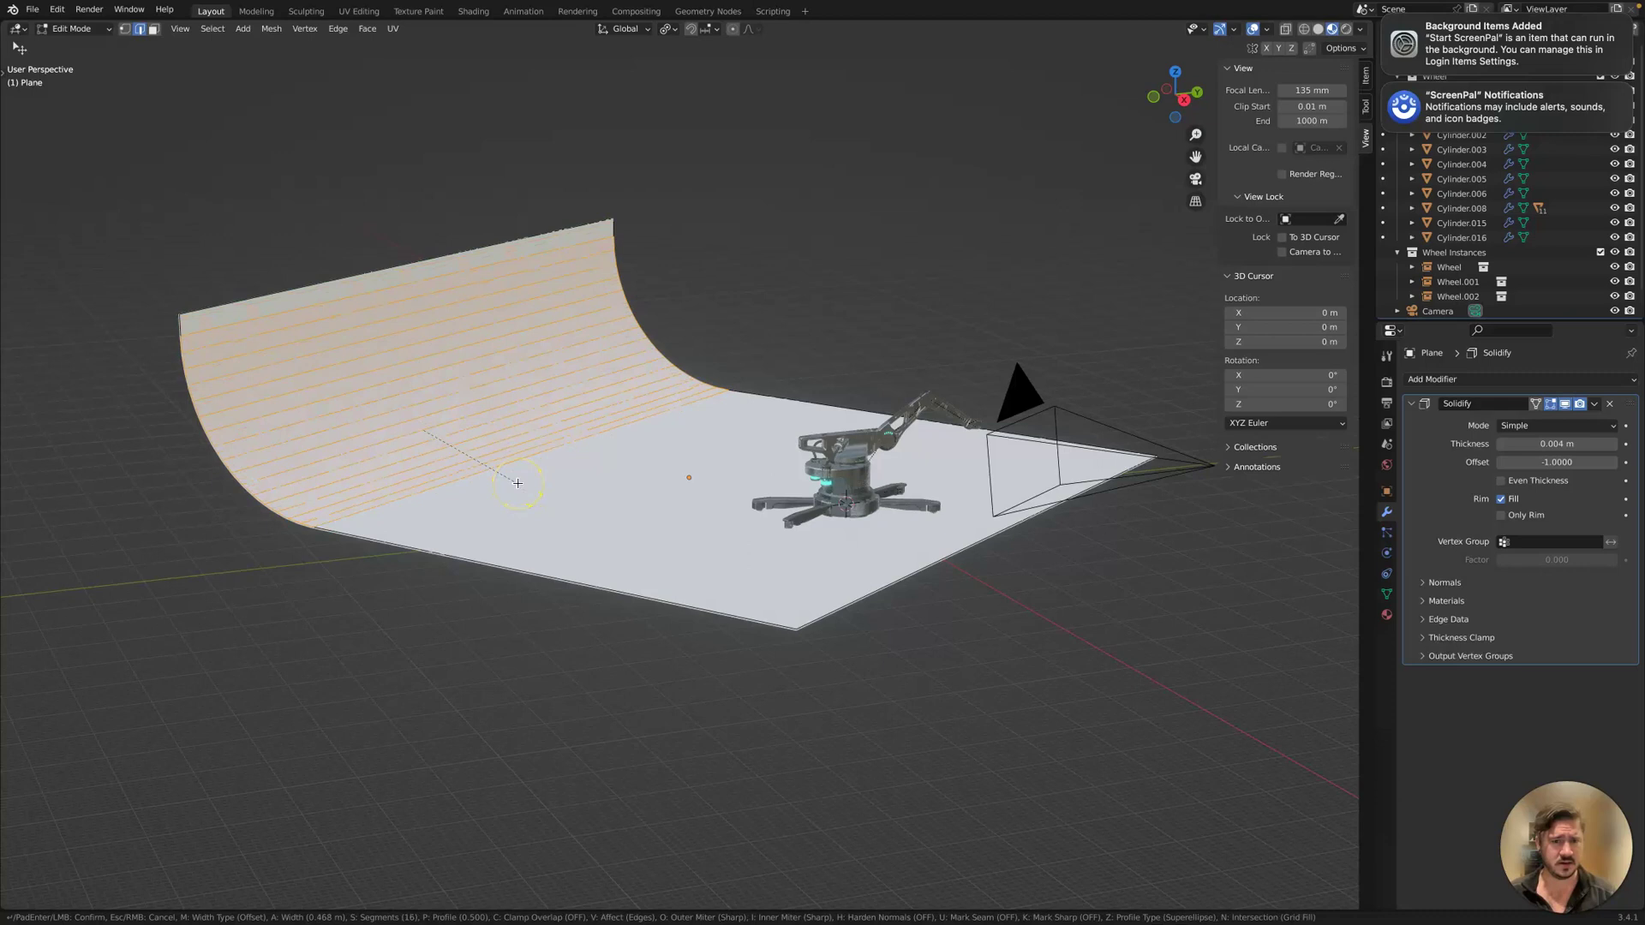
{"action": "left_click", "coordinate": [518, 483]}
{"action": "right_click", "coordinate": [499, 483]}
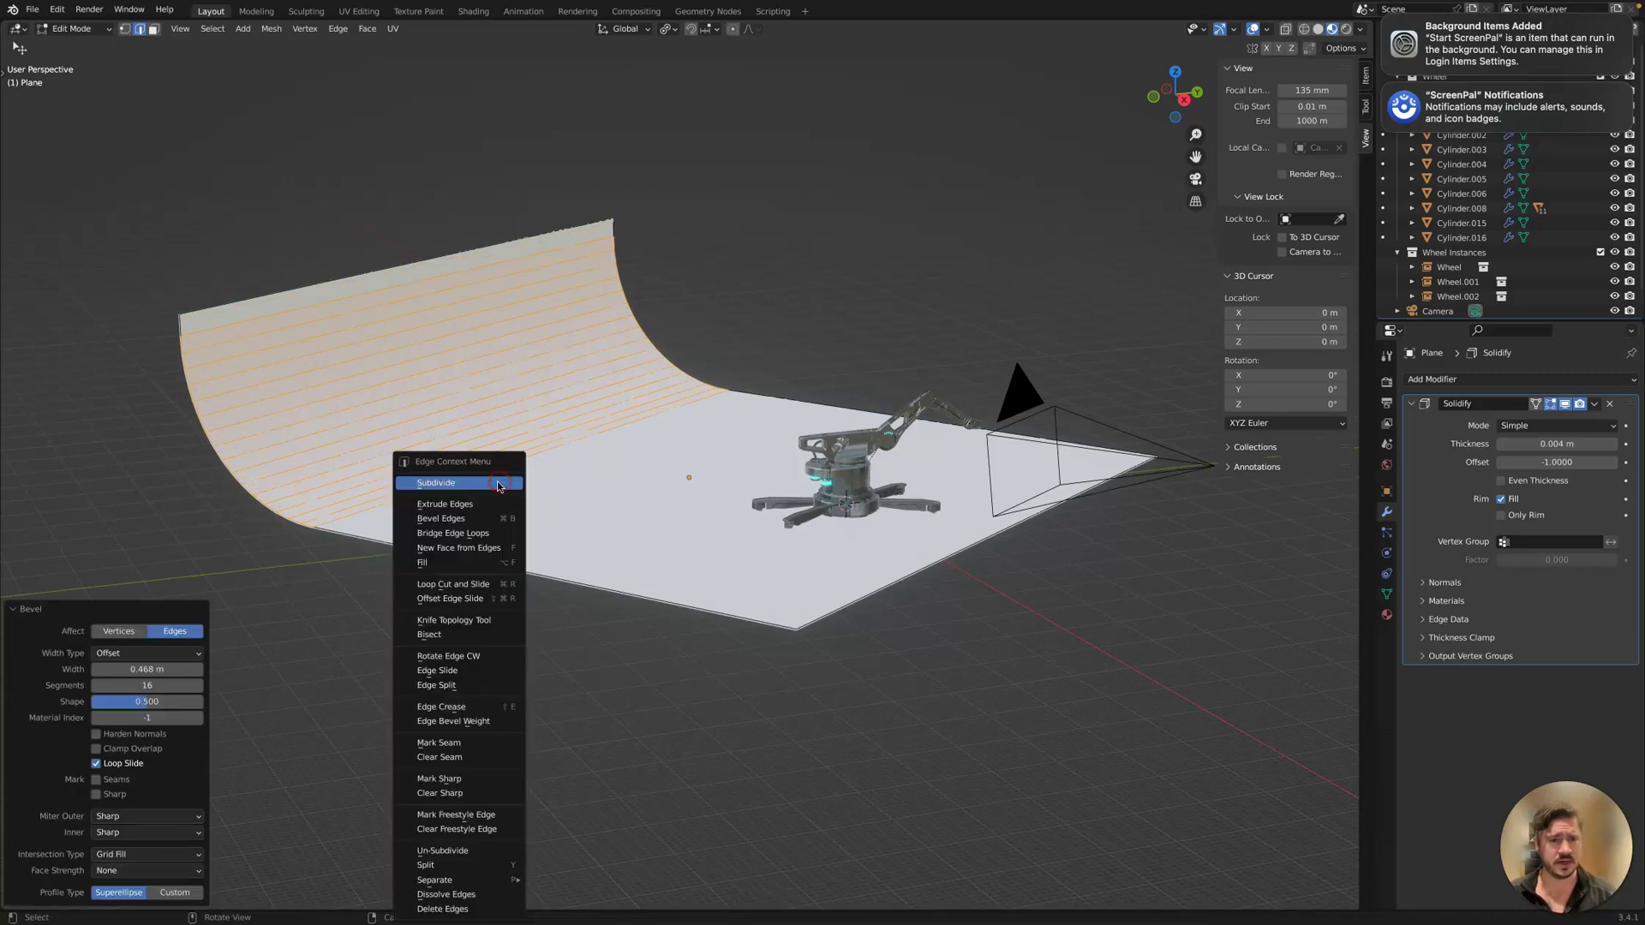
{"action": "left_click", "coordinate": [628, 437]}
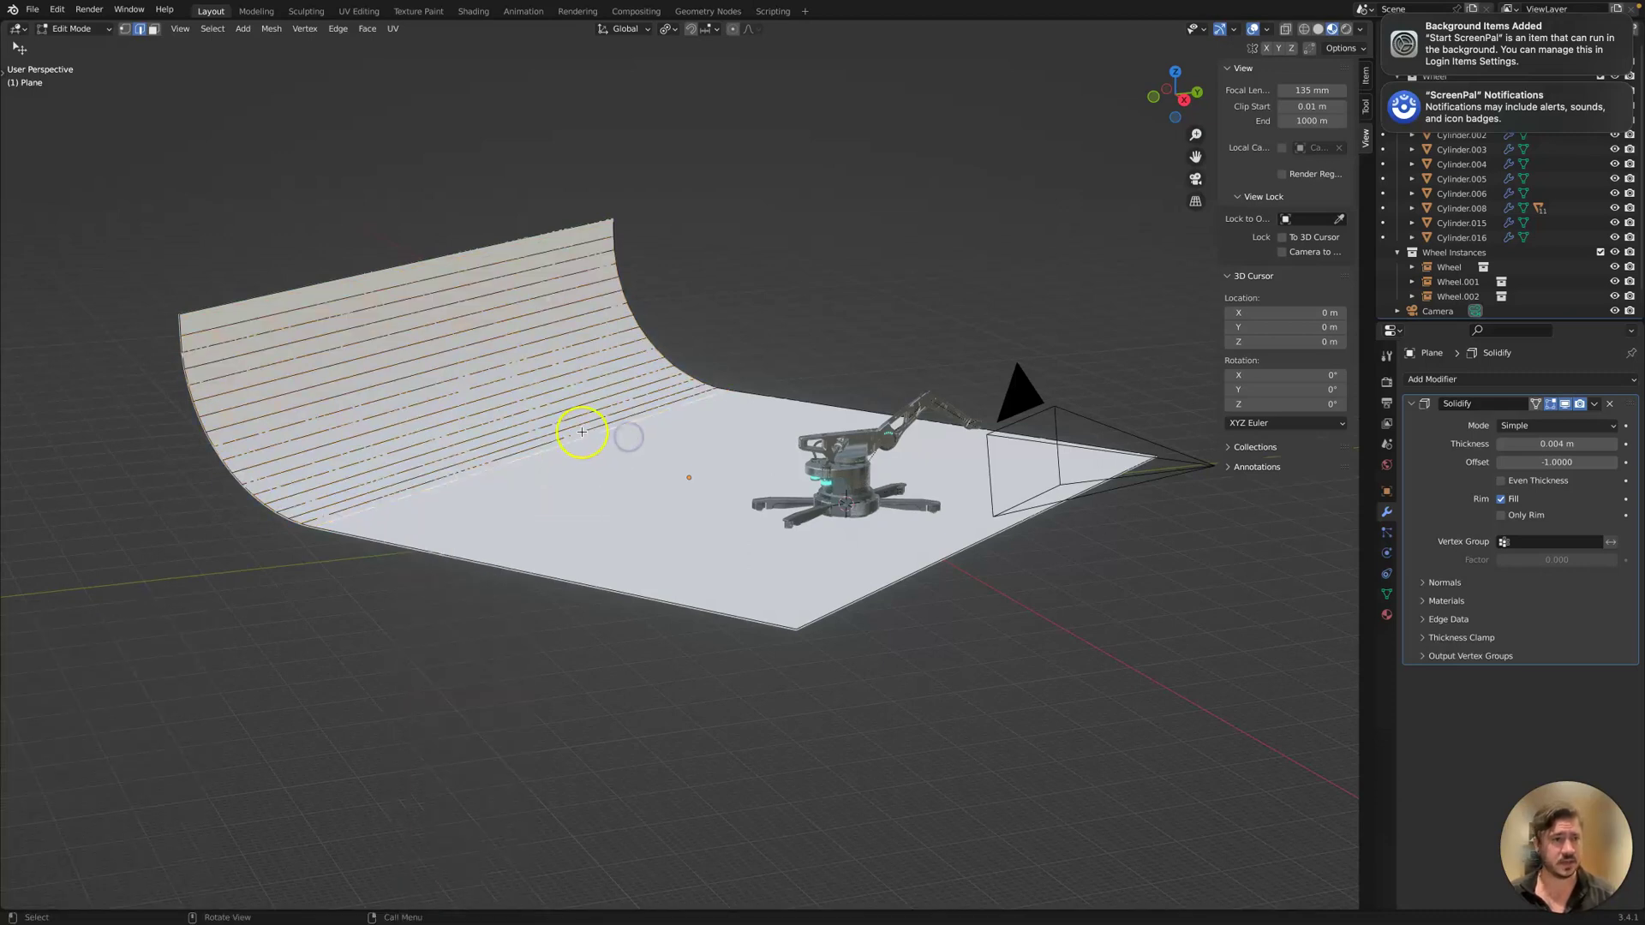
In Object Mode, apply smooth shading to the curved backdrop and check it through the camera.
{"action": "key", "text": "Tab"}
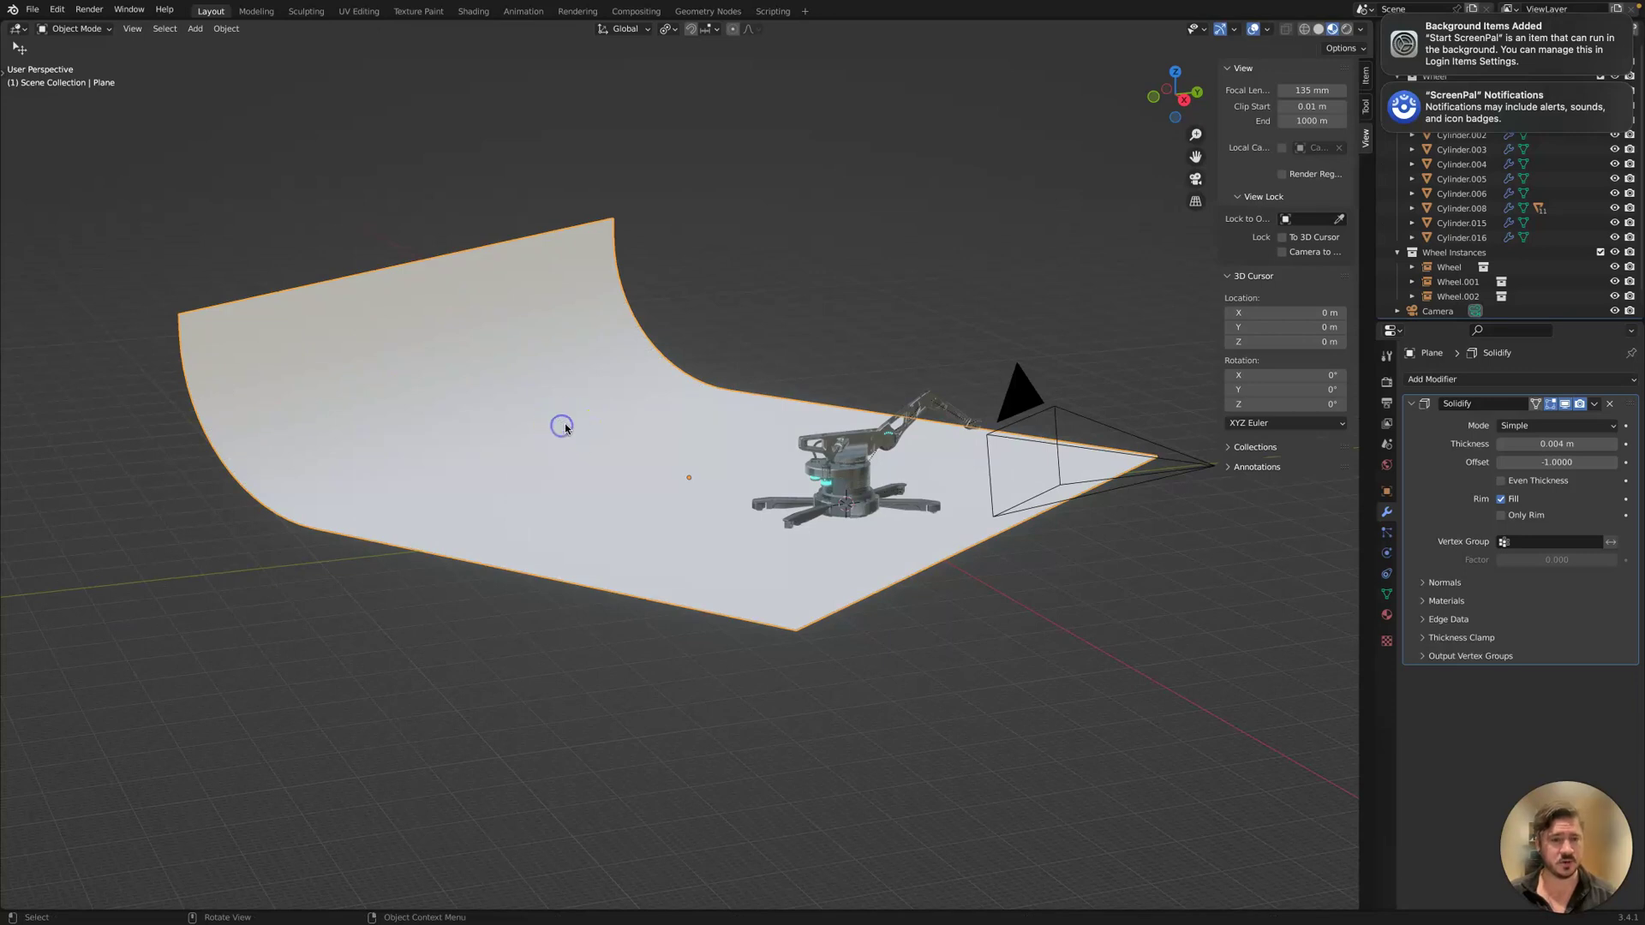
{"action": "right_click", "coordinate": [565, 428]}
{"action": "left_click", "coordinate": [551, 427]}
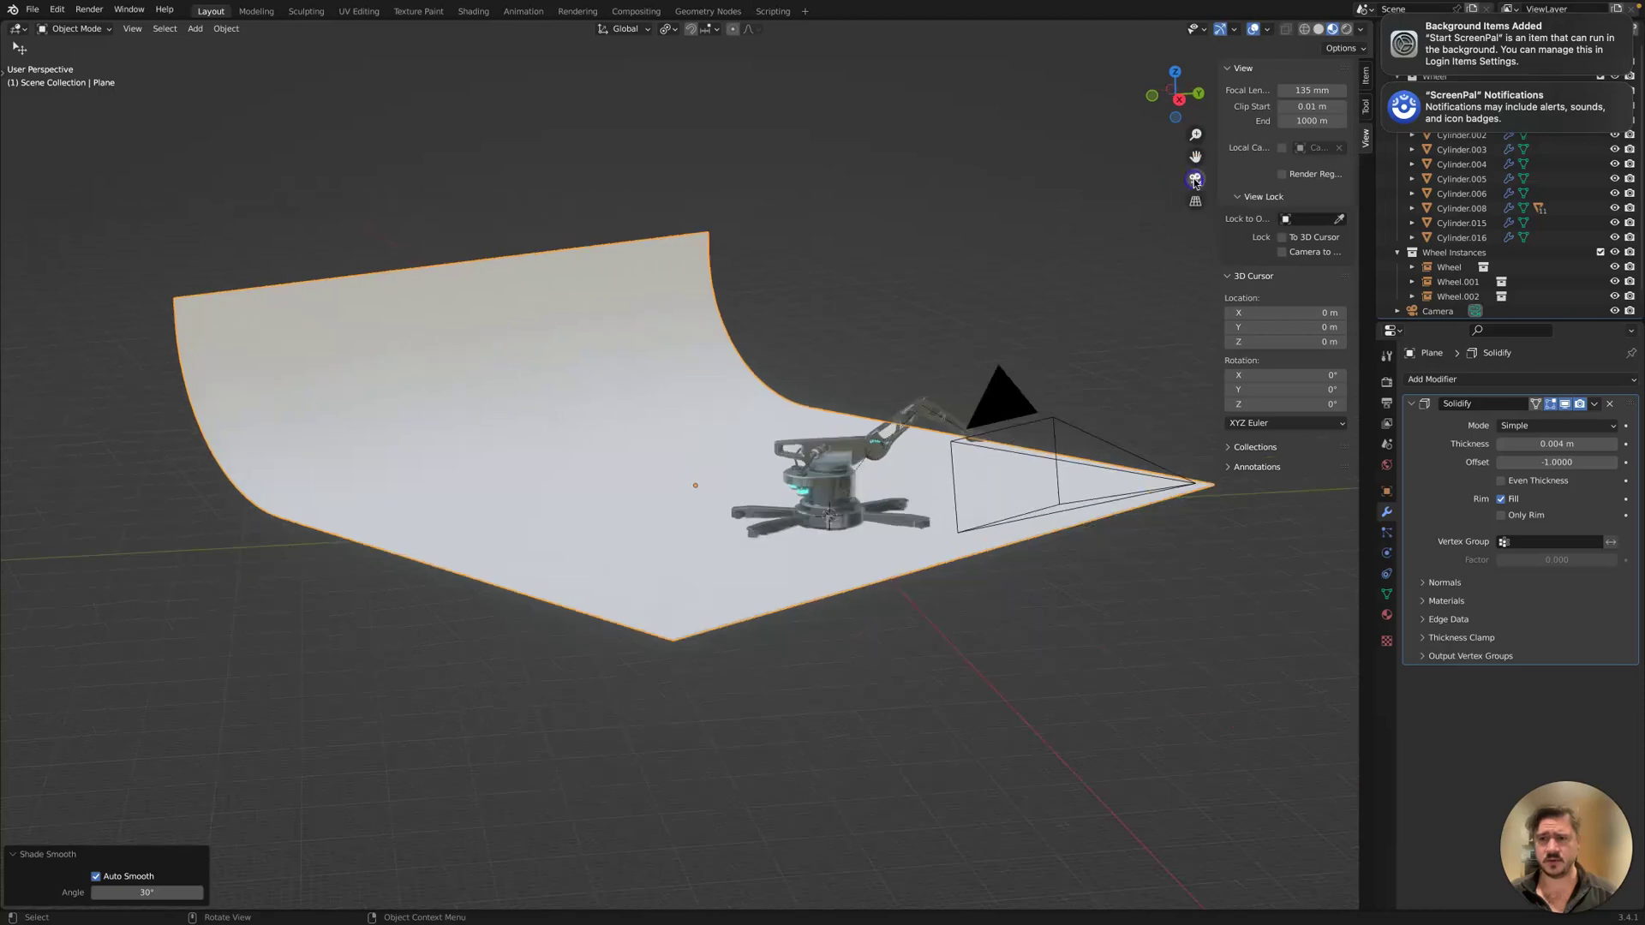
{"action": "left_click", "coordinate": [1195, 180]}
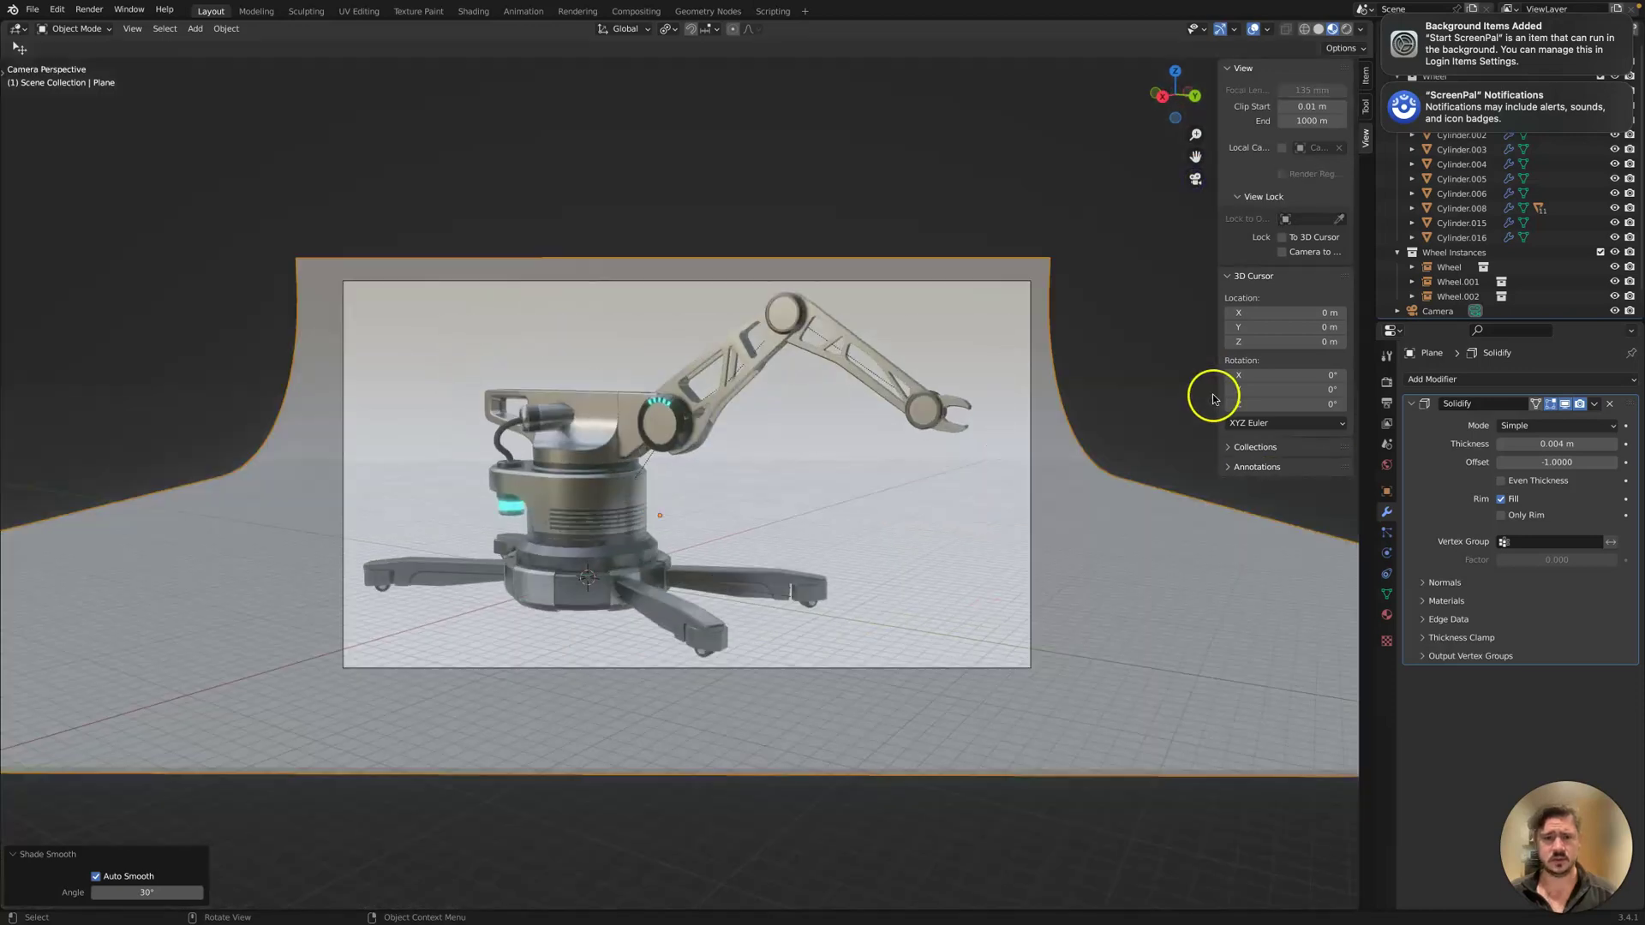
{"action": "left_click", "coordinate": [1102, 576]}
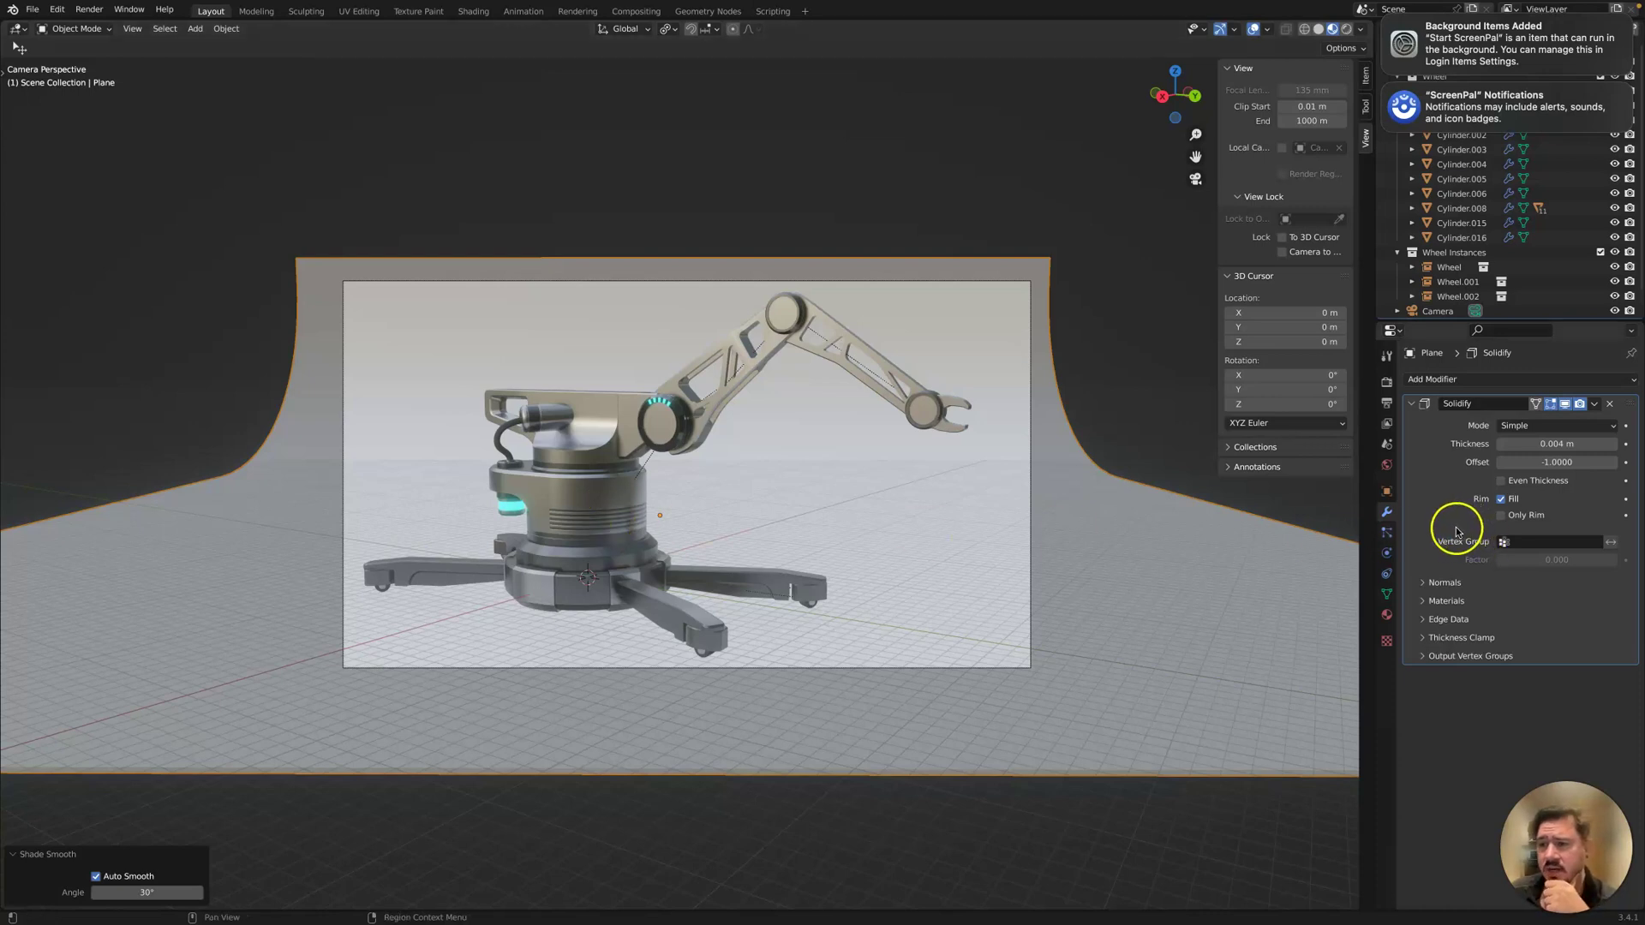
Create a new material for the backdrop and darken its base color to a value of about 0.067 with a slight blue-green tint.
{"action": "left_click", "coordinate": [1388, 619]}
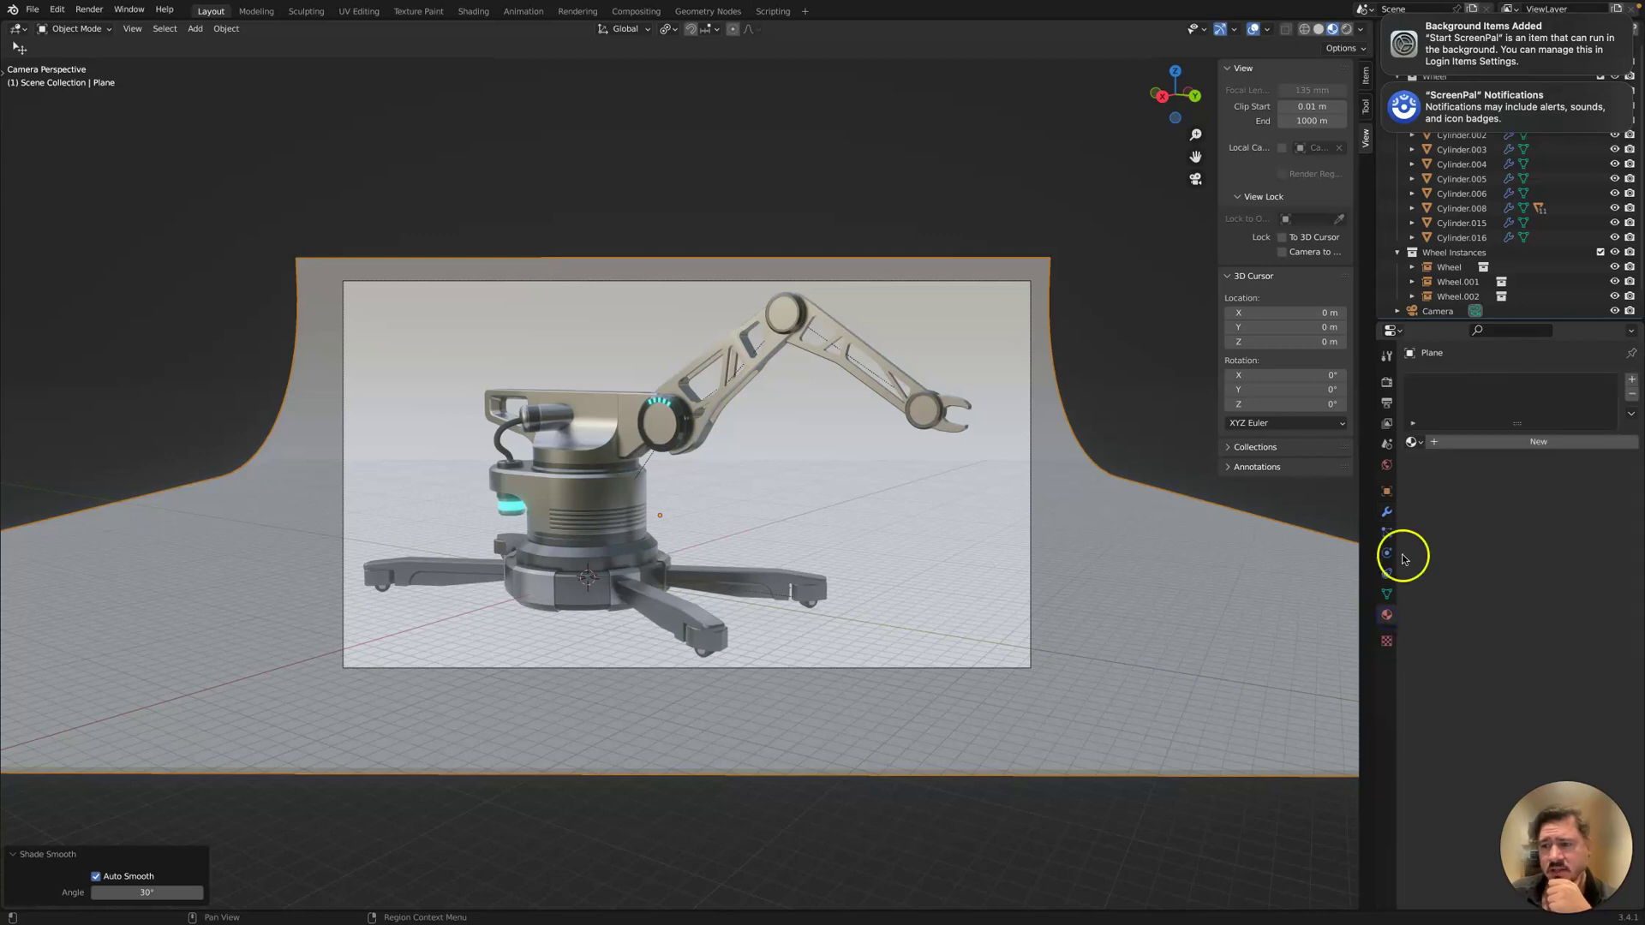
{"action": "left_click", "coordinate": [1414, 443]}
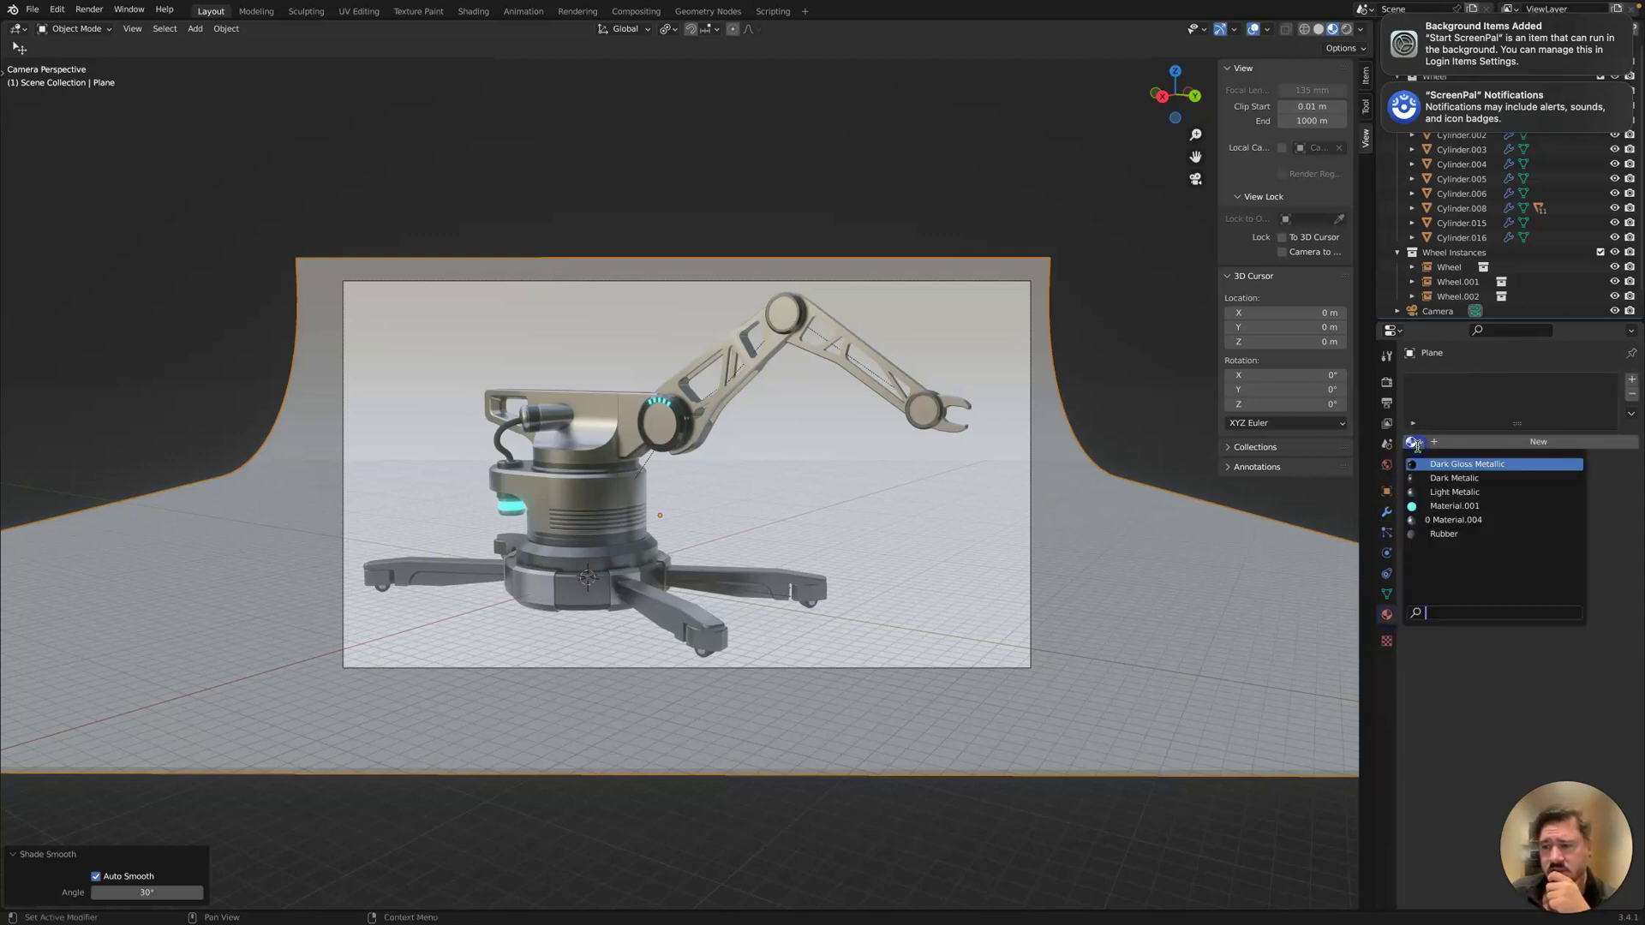
{"action": "left_click", "coordinate": [1416, 444]}
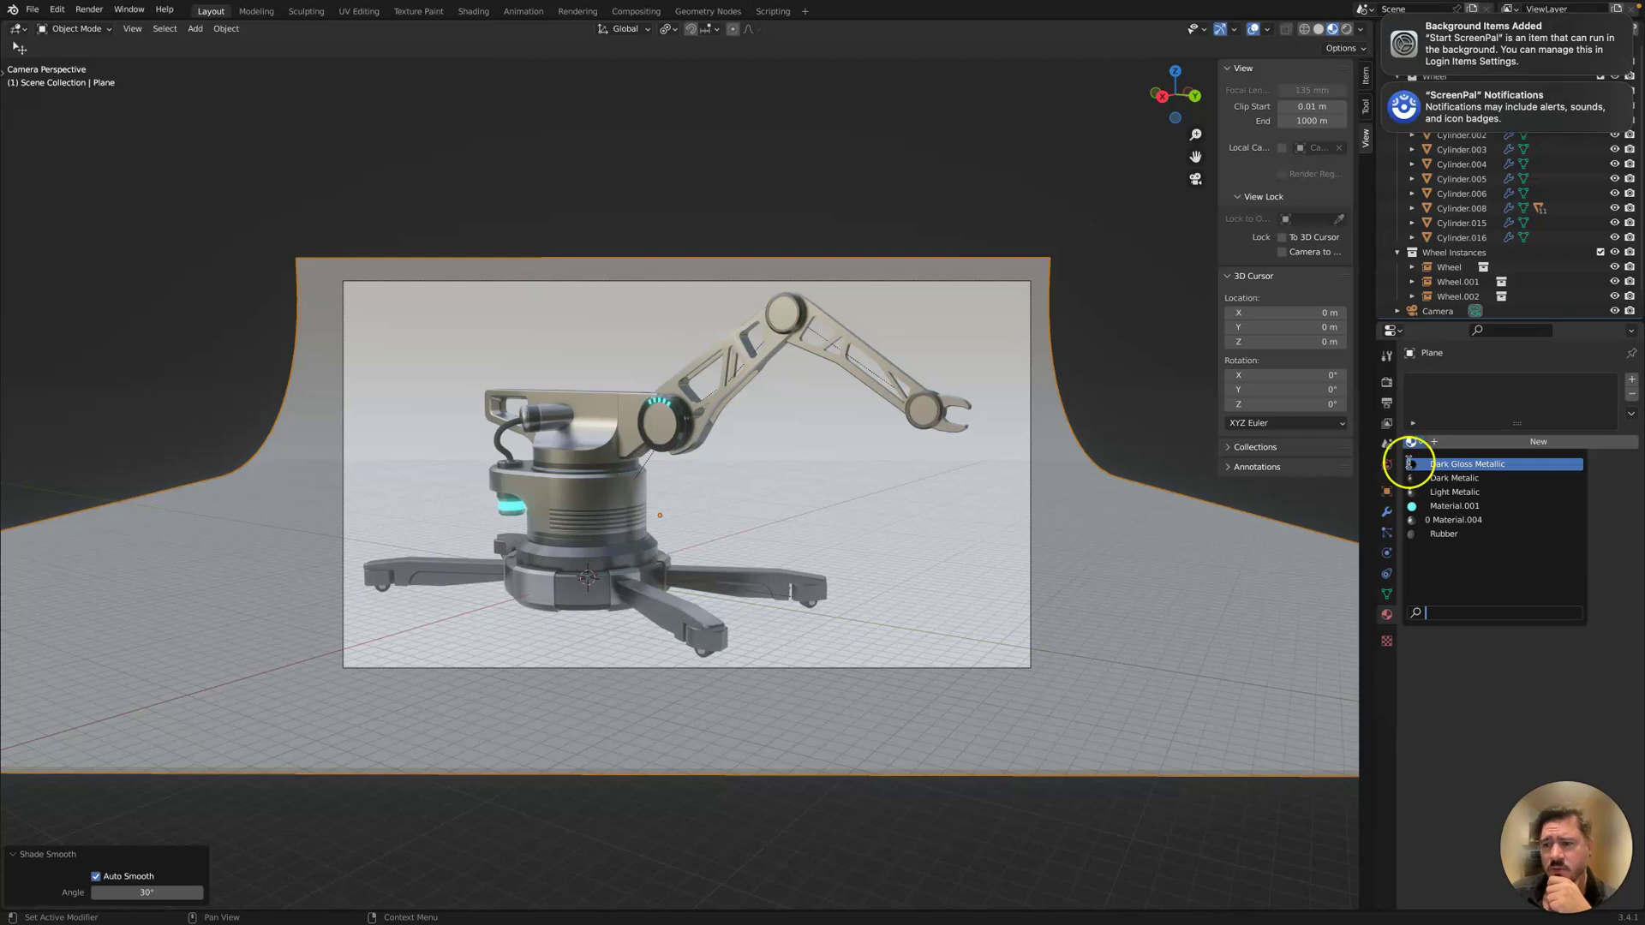
{"action": "left_click", "coordinate": [1471, 446]}
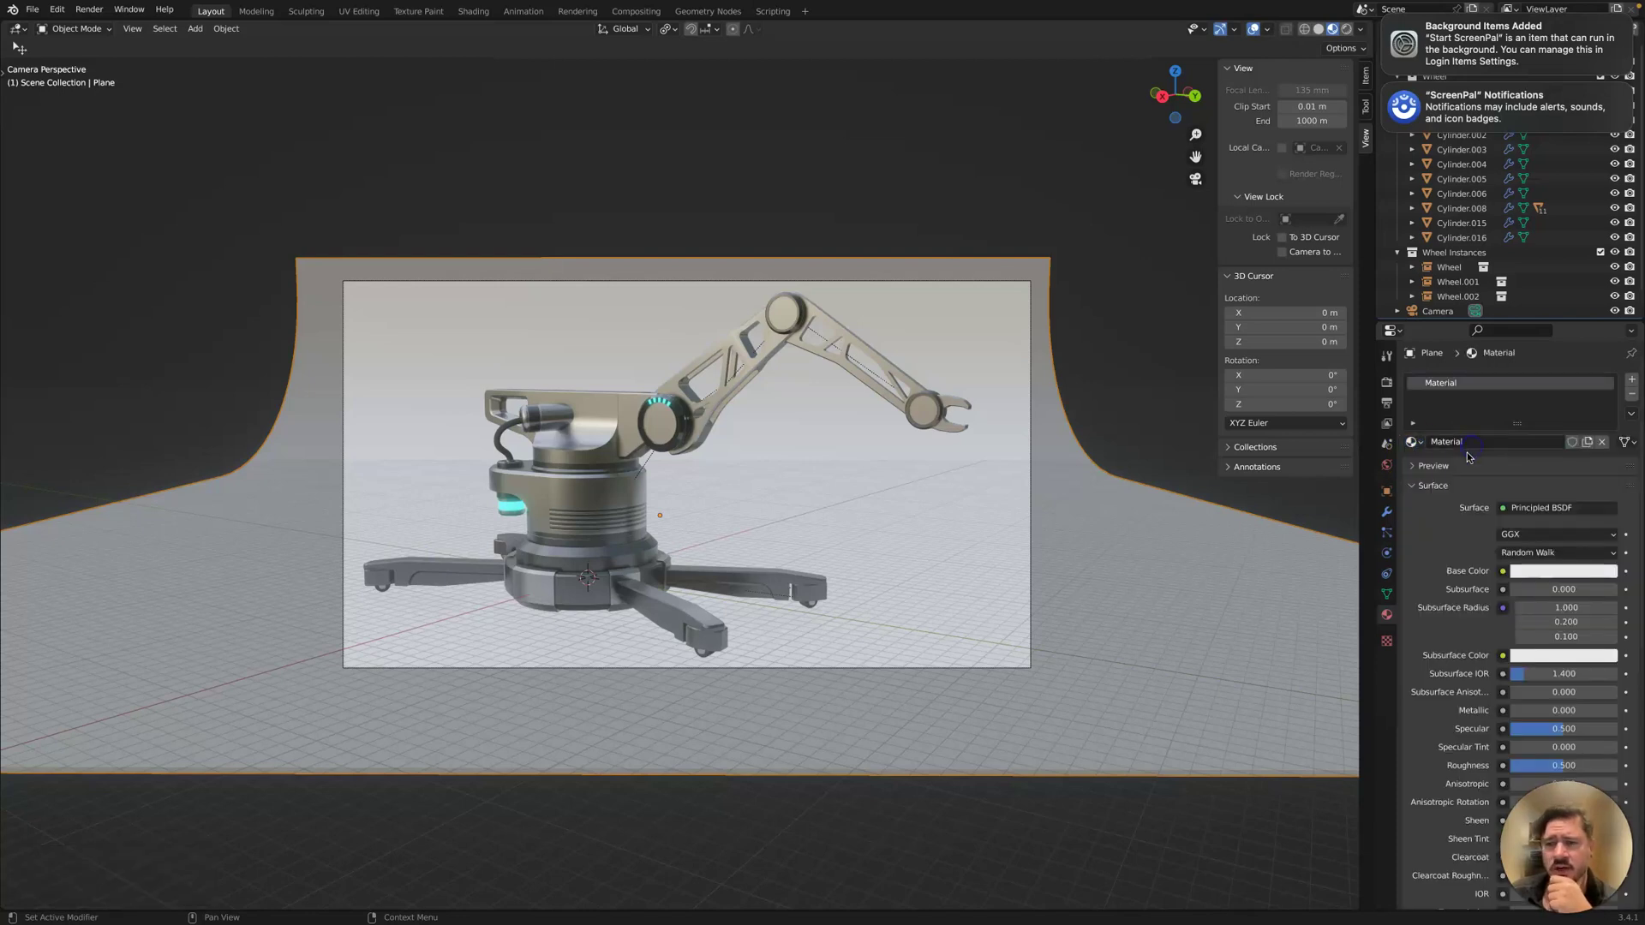
{"action": "left_click", "coordinate": [1534, 573]}
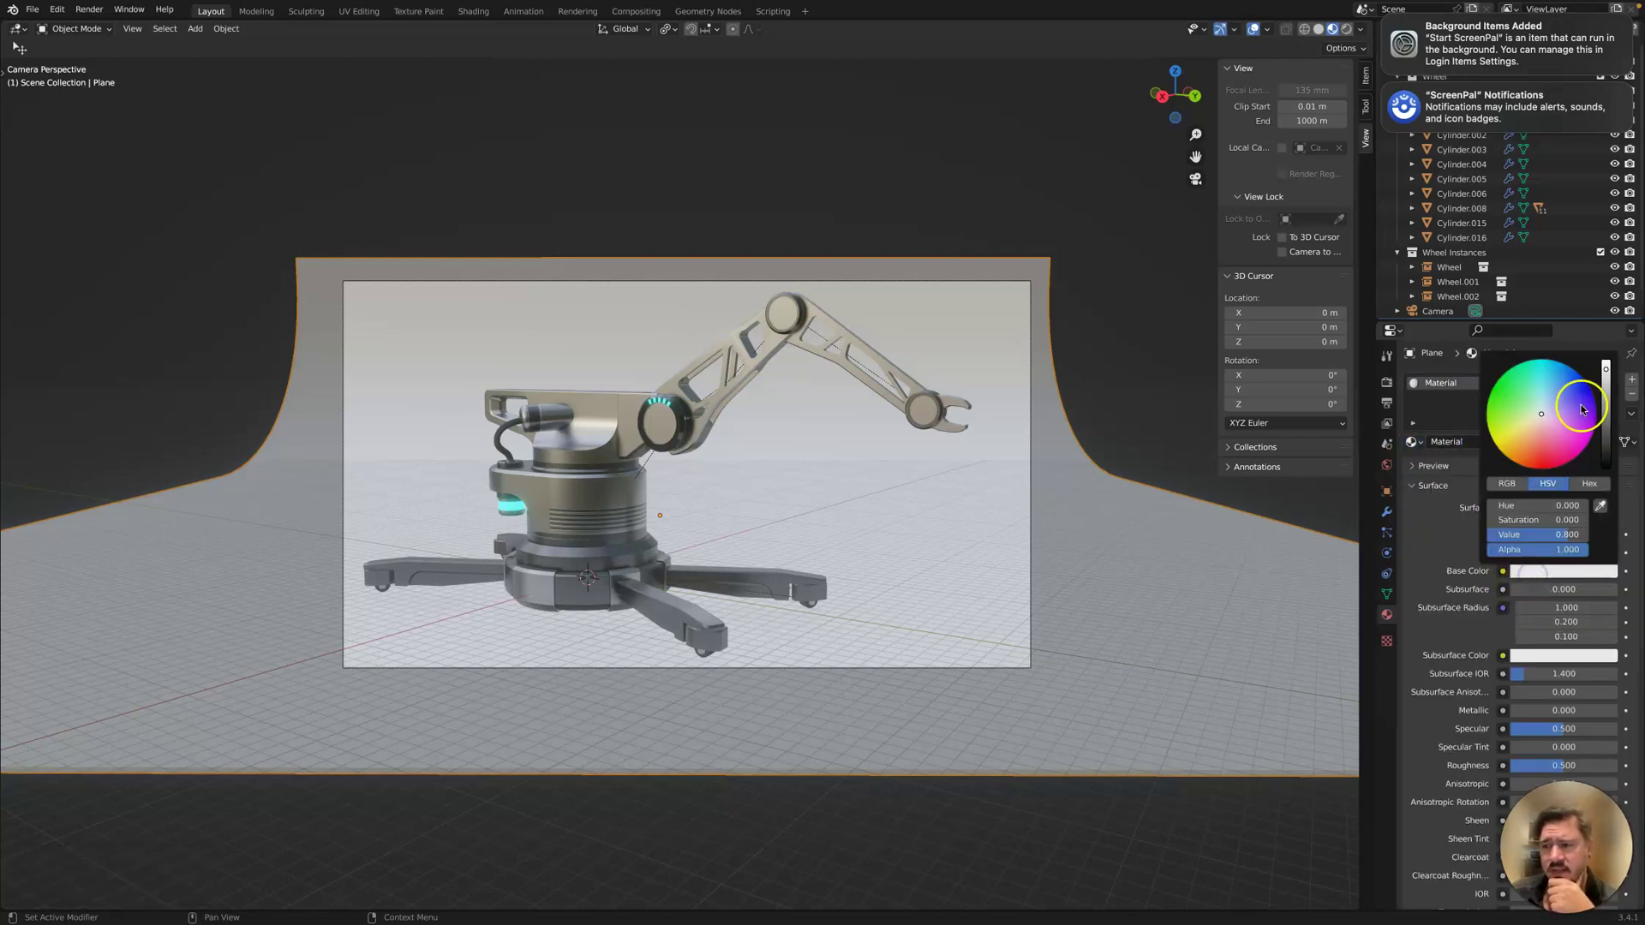
{"action": "left_click_drag", "start_coordinate": [1606, 377], "coordinate": [1608, 438]}
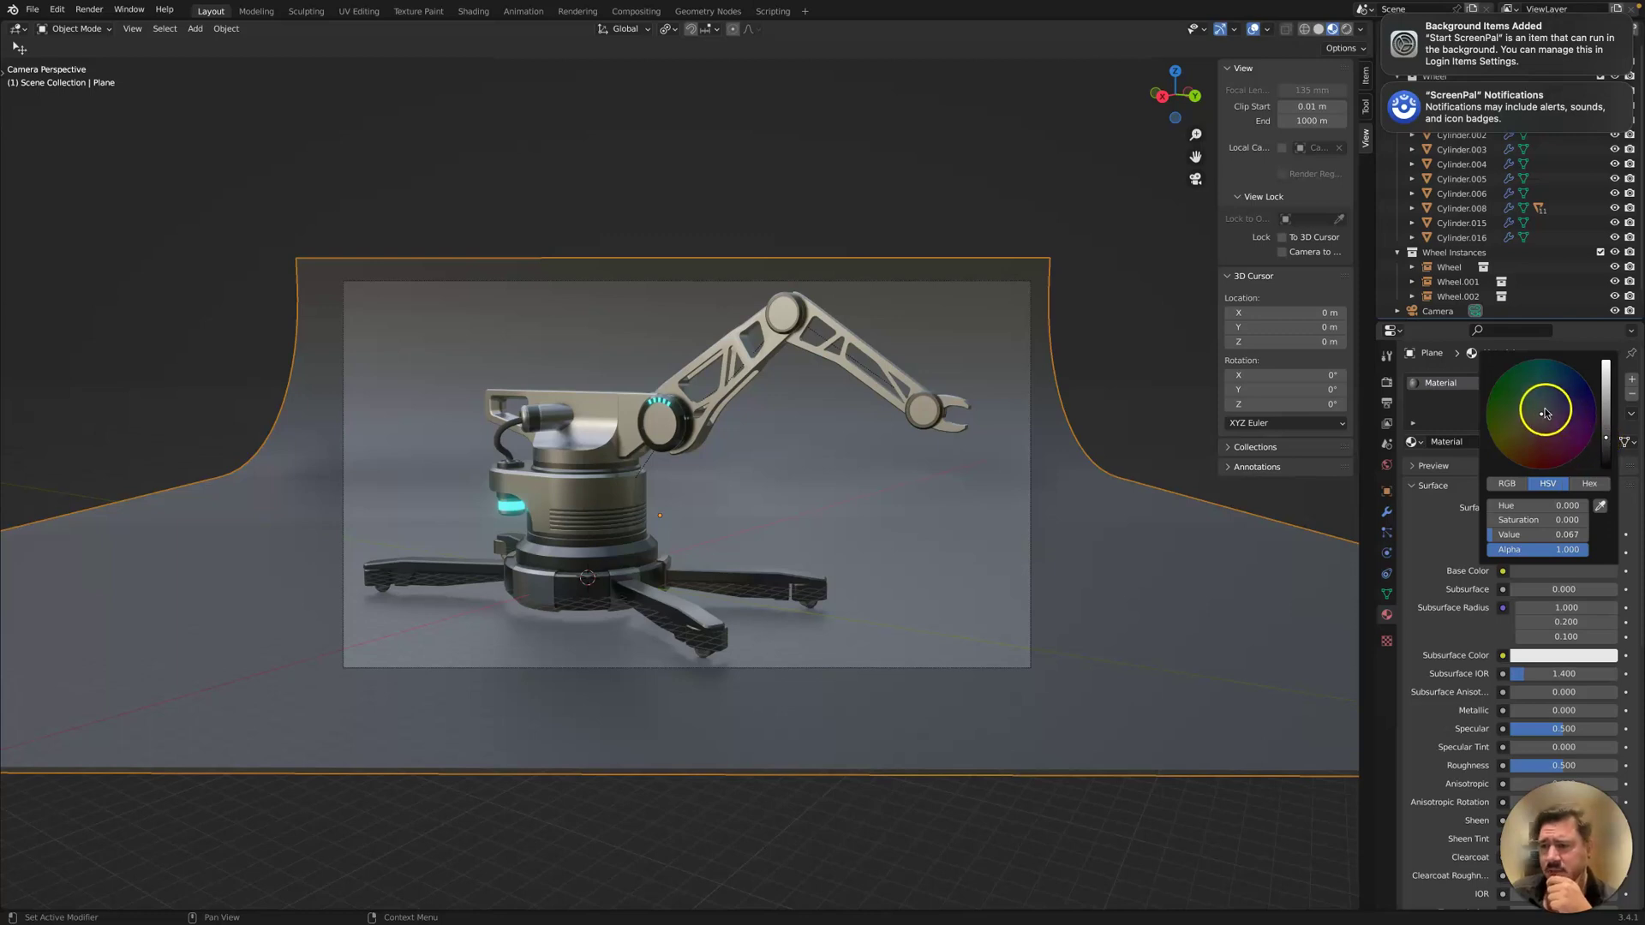
{"action": "left_click_drag", "start_coordinate": [1544, 414], "coordinate": [1542, 407]}
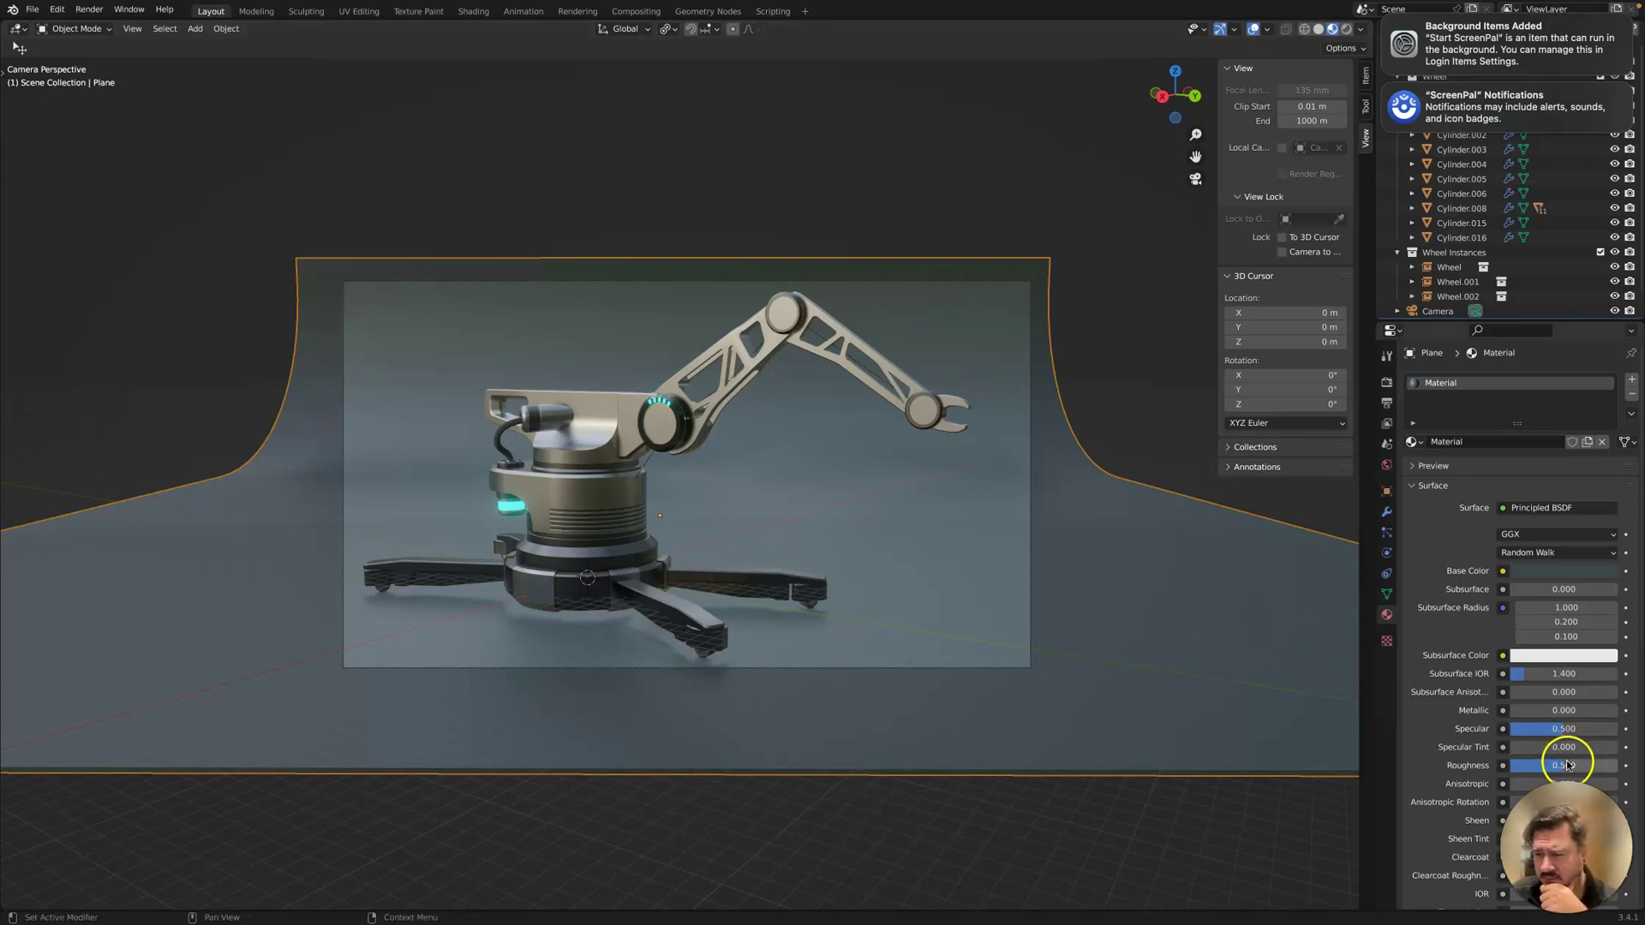
Set the backdrop material's Metallic to 1.000 and Roughness to about 0.534, and inspect the backdrop inside and outside the camera view.
{"action": "left_click_drag", "start_coordinate": [1546, 718], "coordinate": [1640, 715]}
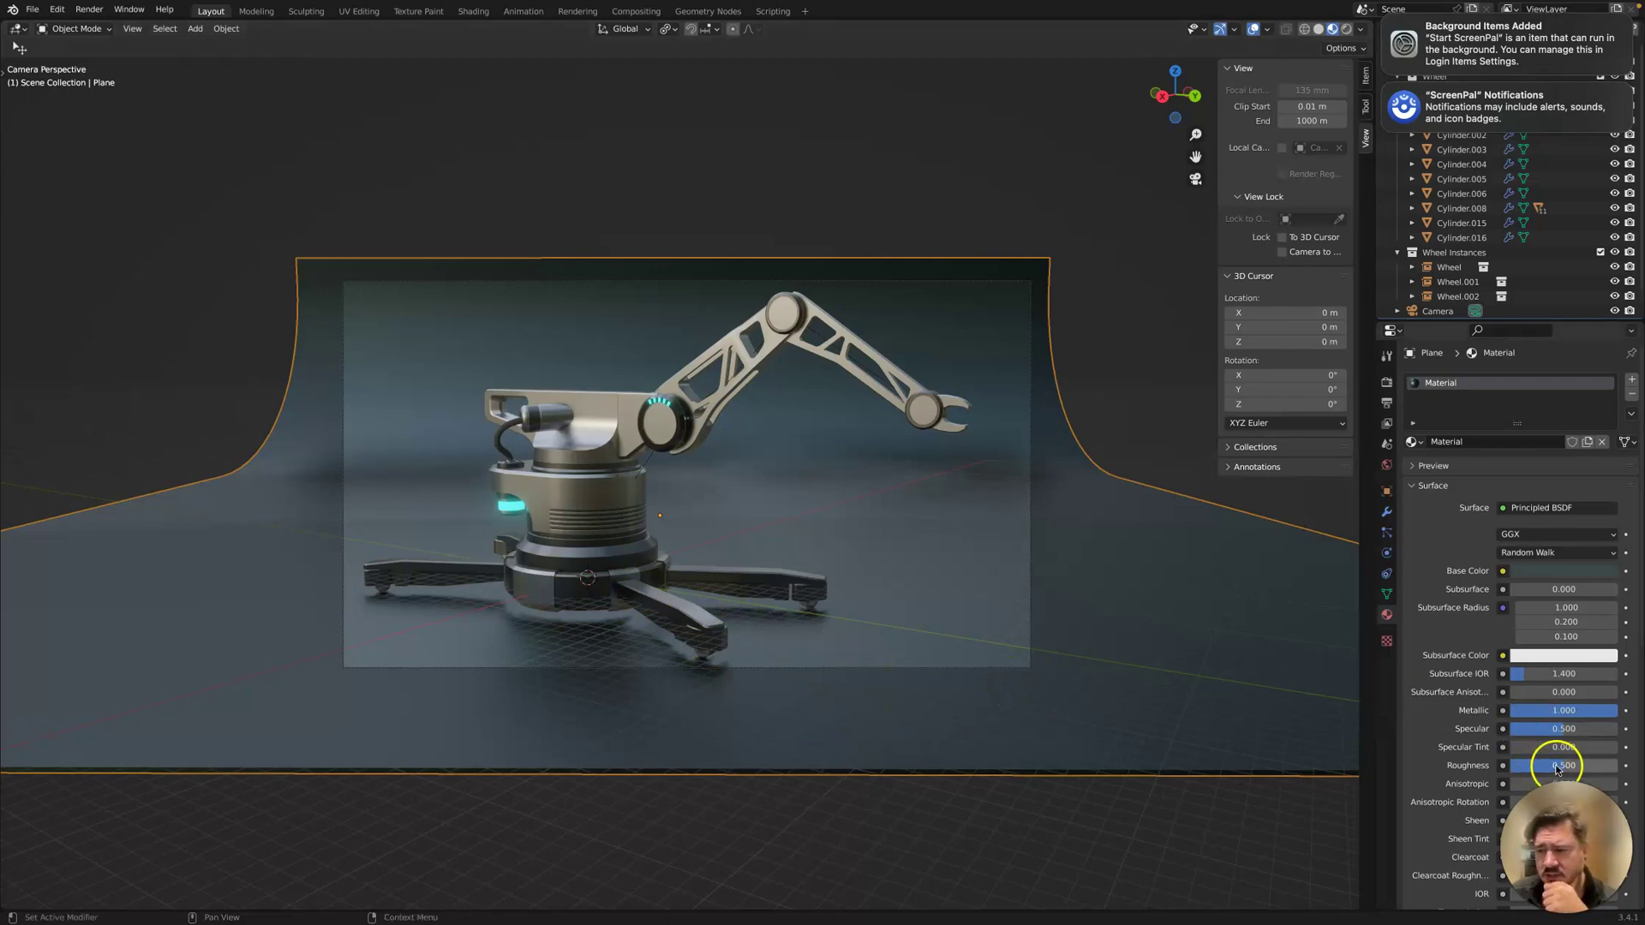
{"action": "mouse_move", "coordinate": [1551, 772]}
{"action": "left_mouse_down"}
{"action": "mouse_move", "coordinate": [1537, 773]}
{"action": "mouse_move", "coordinate": [1575, 773]}
{"action": "left_mouse_up"}
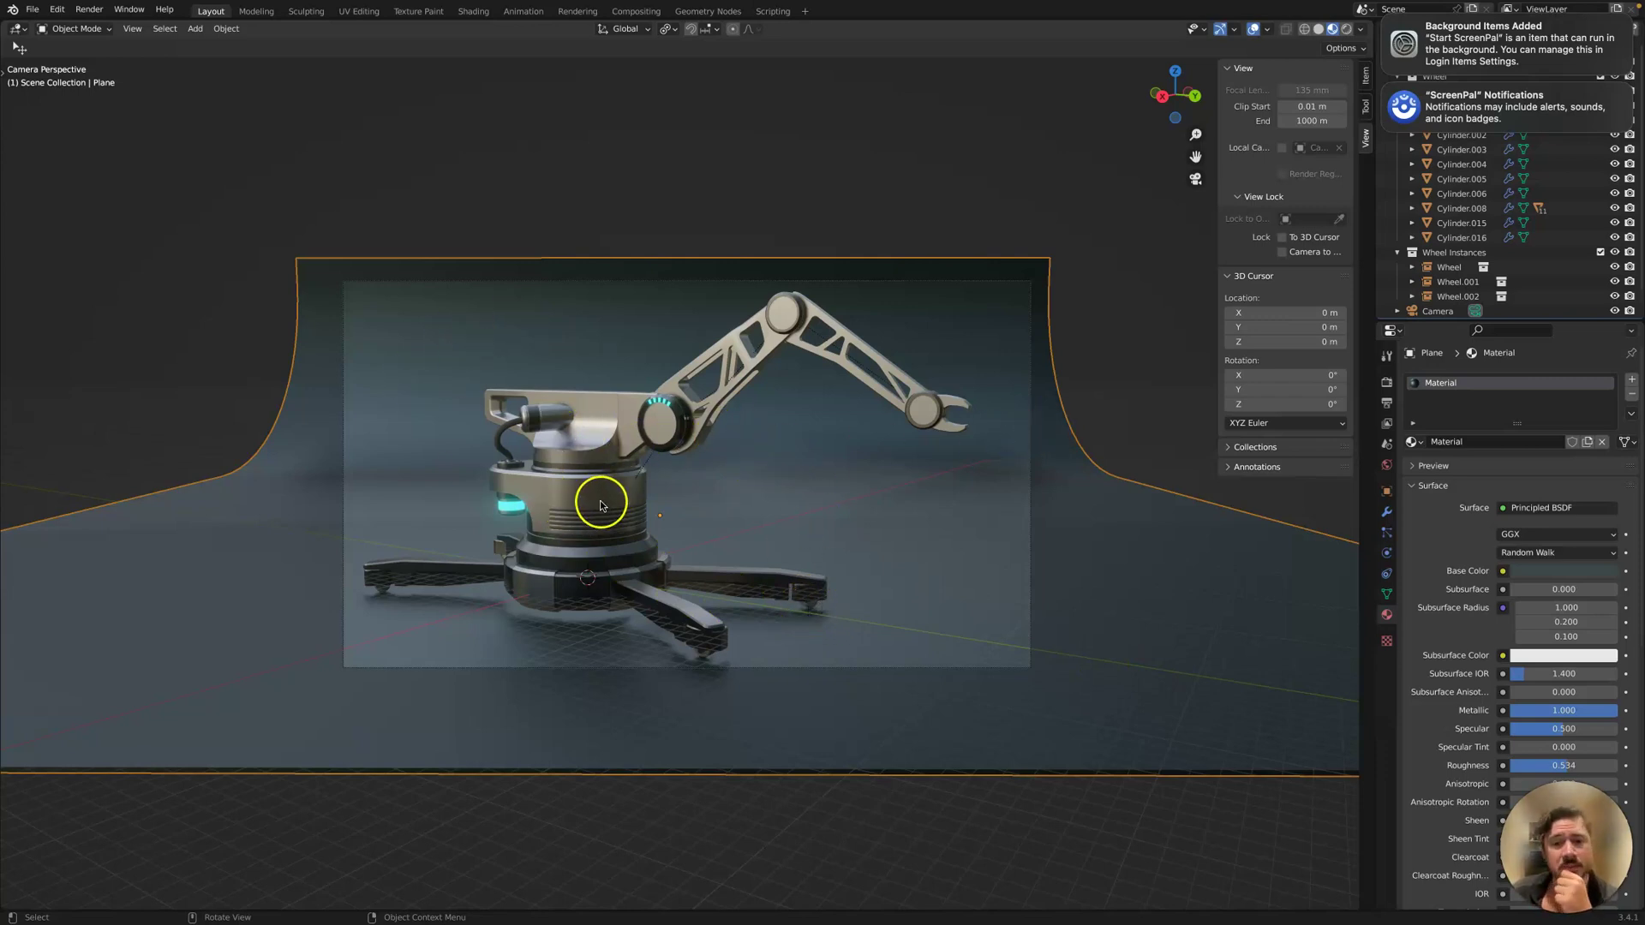
{"action": "left_click", "coordinate": [1195, 180]}
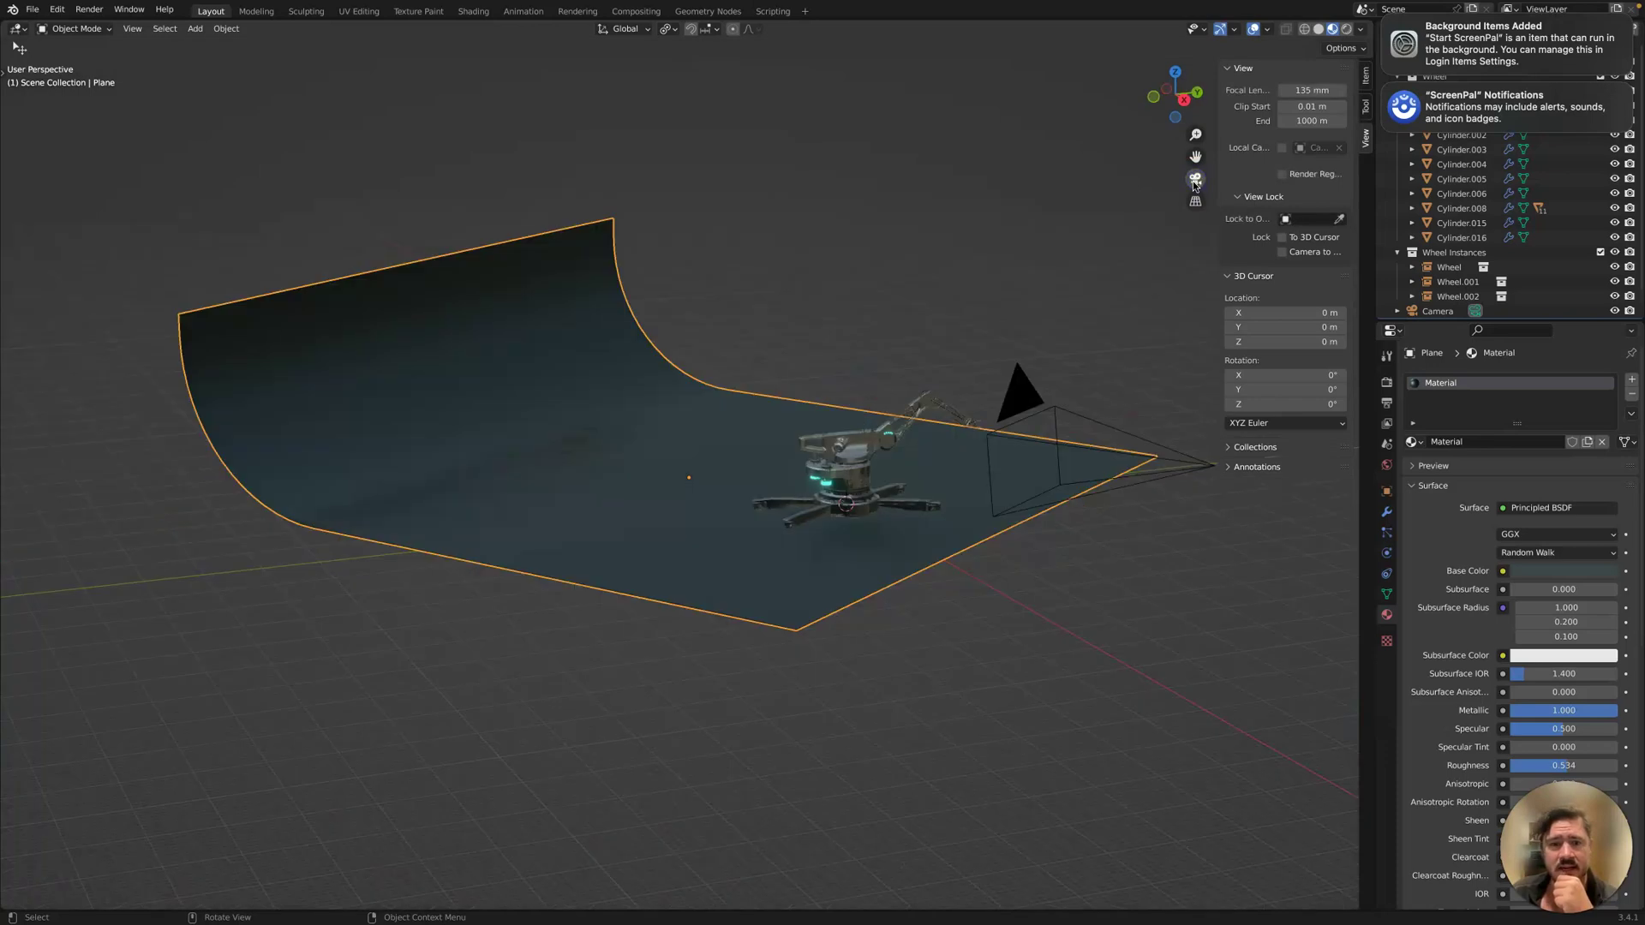
{"action": "left_click", "coordinate": [1195, 180]}
{"action": "left_click", "coordinate": [1195, 180]}
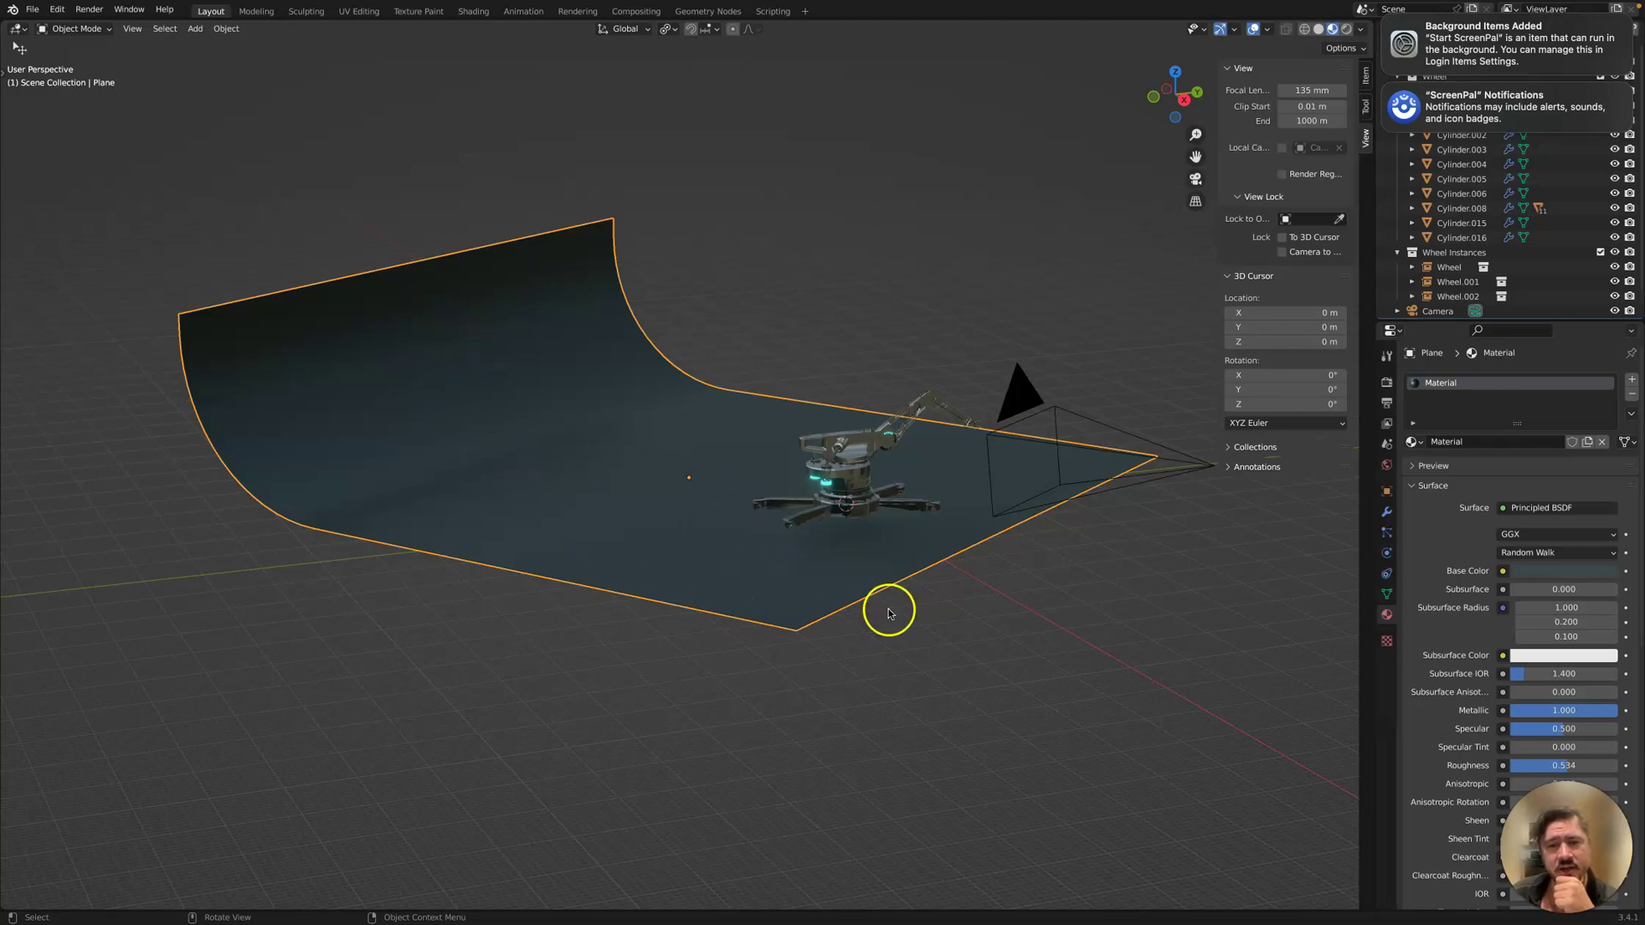
{"action": "middle_click_drag", "start_coordinate": [918, 624], "coordinate": [958, 667]}
{"action": "middle_click_drag", "start_coordinate": [1025, 609], "coordinate": [985, 643]}
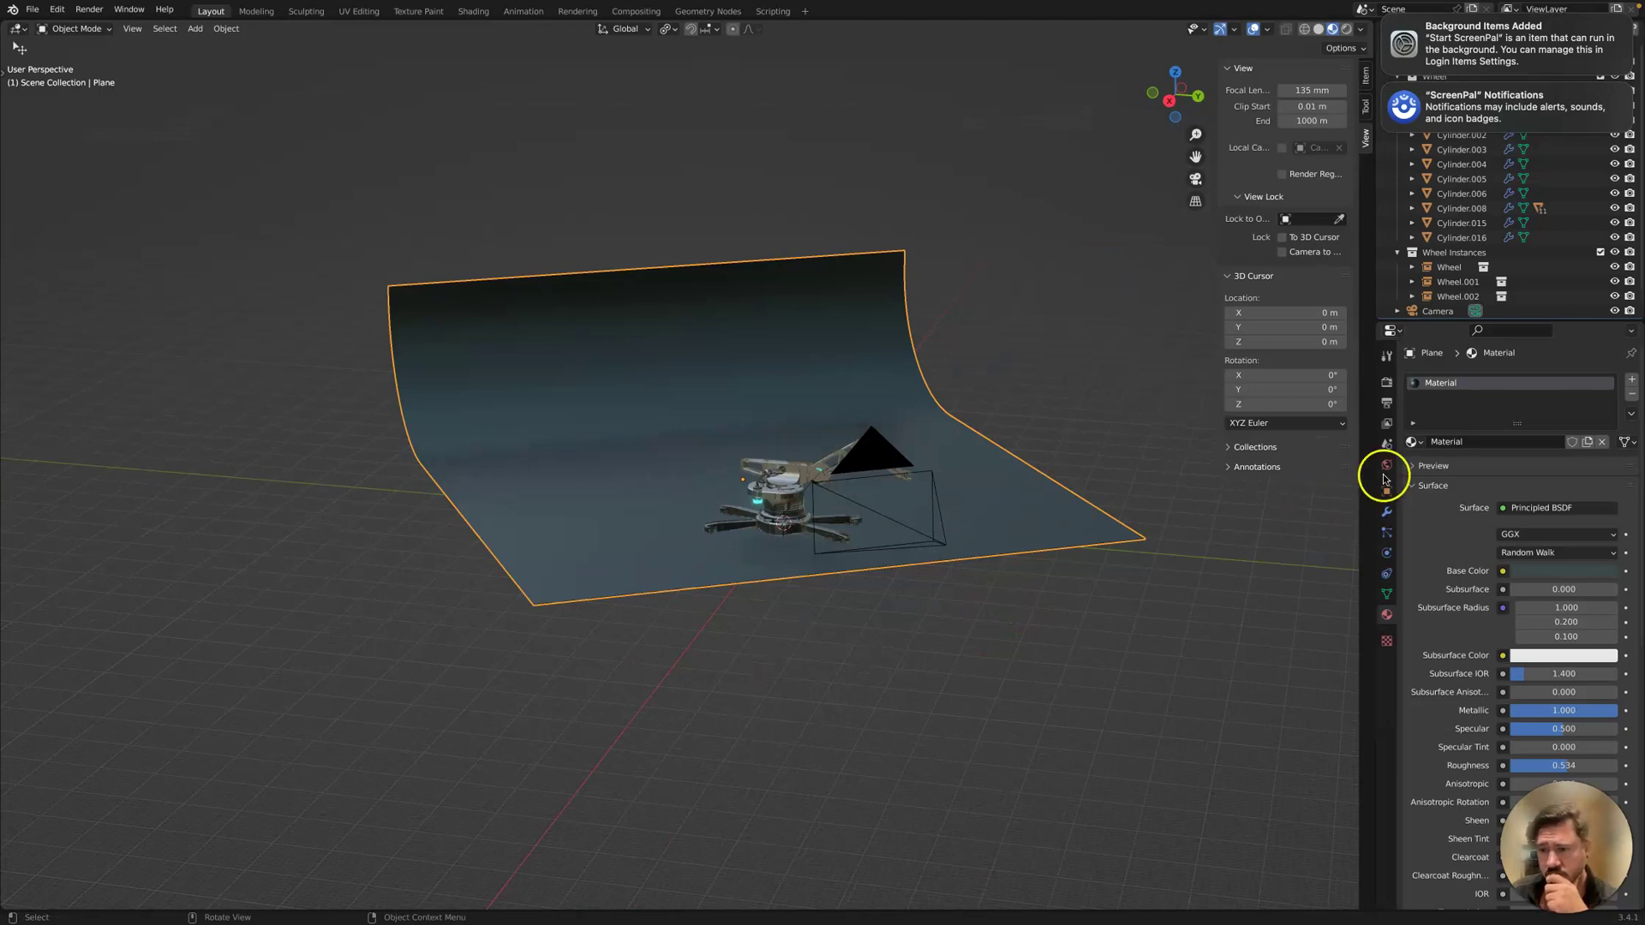
Review the scene's render engine and sampling settings along with the output resolution and file format.
{"action": "left_click", "coordinate": [1387, 384]}
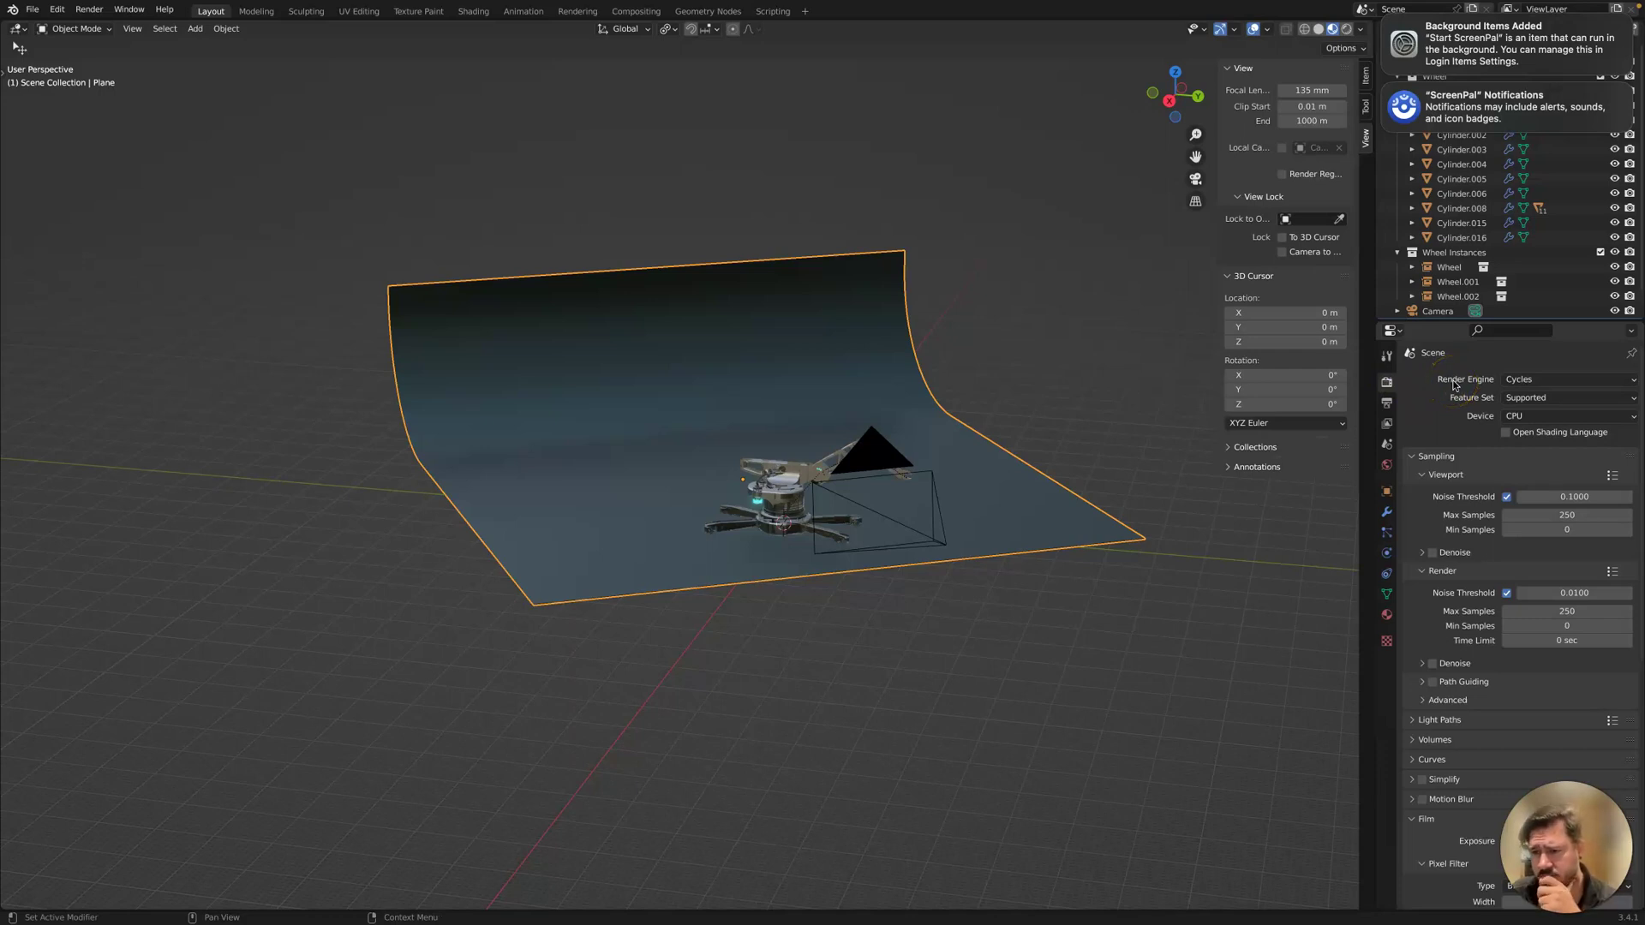
{"action": "left_click", "coordinate": [1388, 404]}
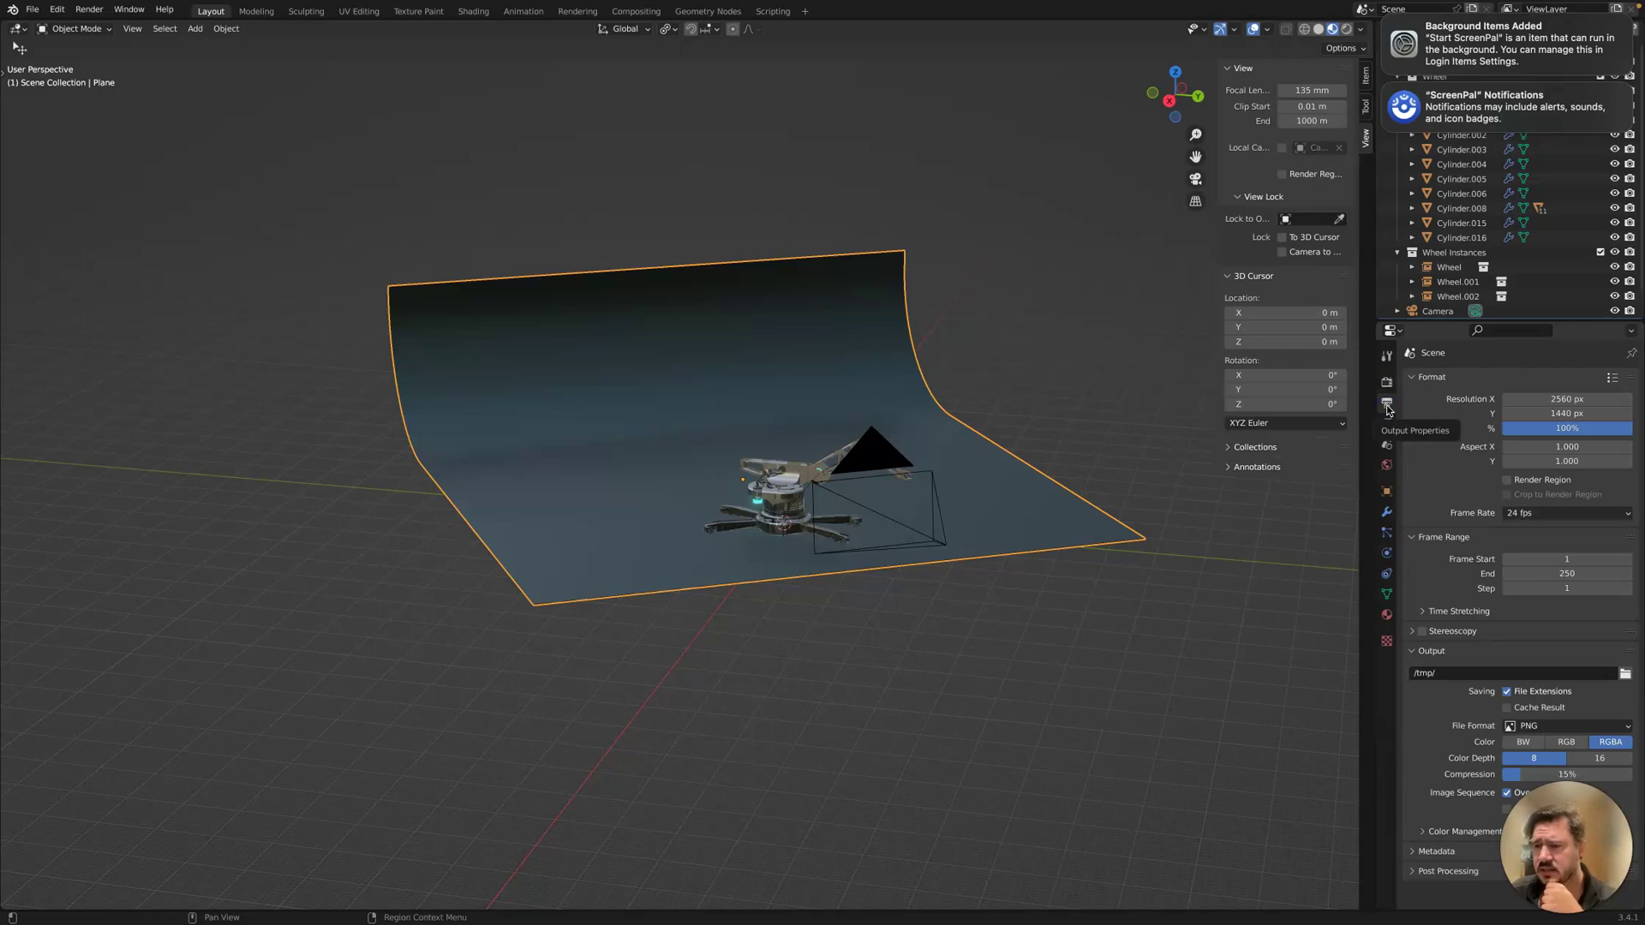
{"action": "left_click", "coordinate": [1386, 424]}
{"action": "left_click", "coordinate": [1386, 402]}
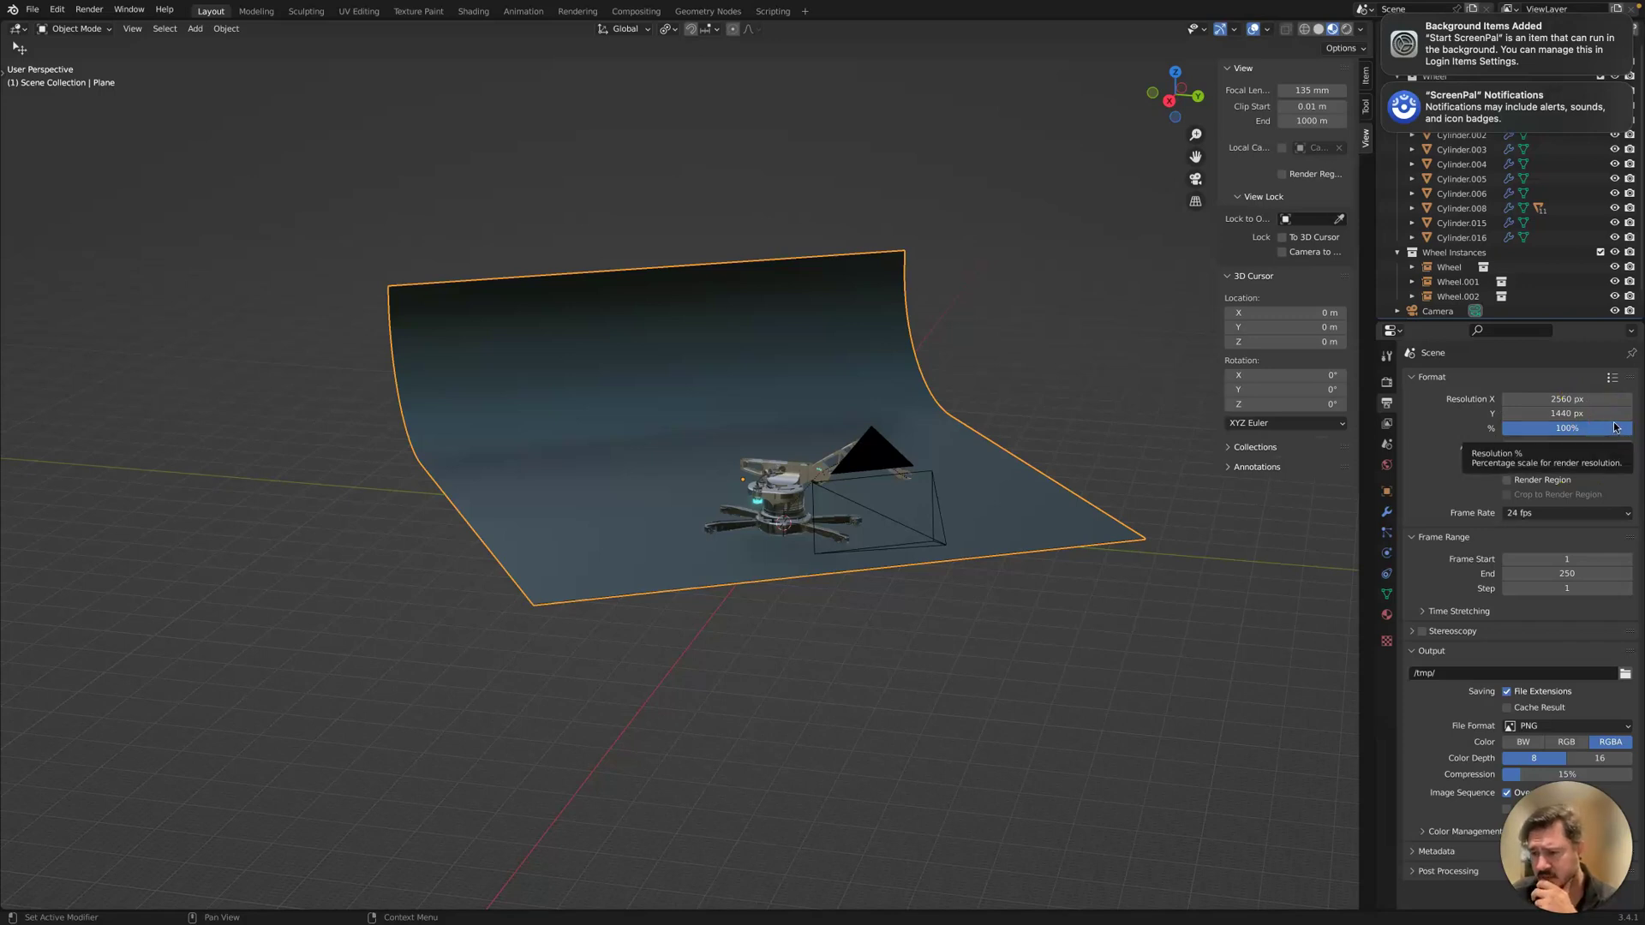
{"action": "left_click", "coordinate": [1388, 385]}
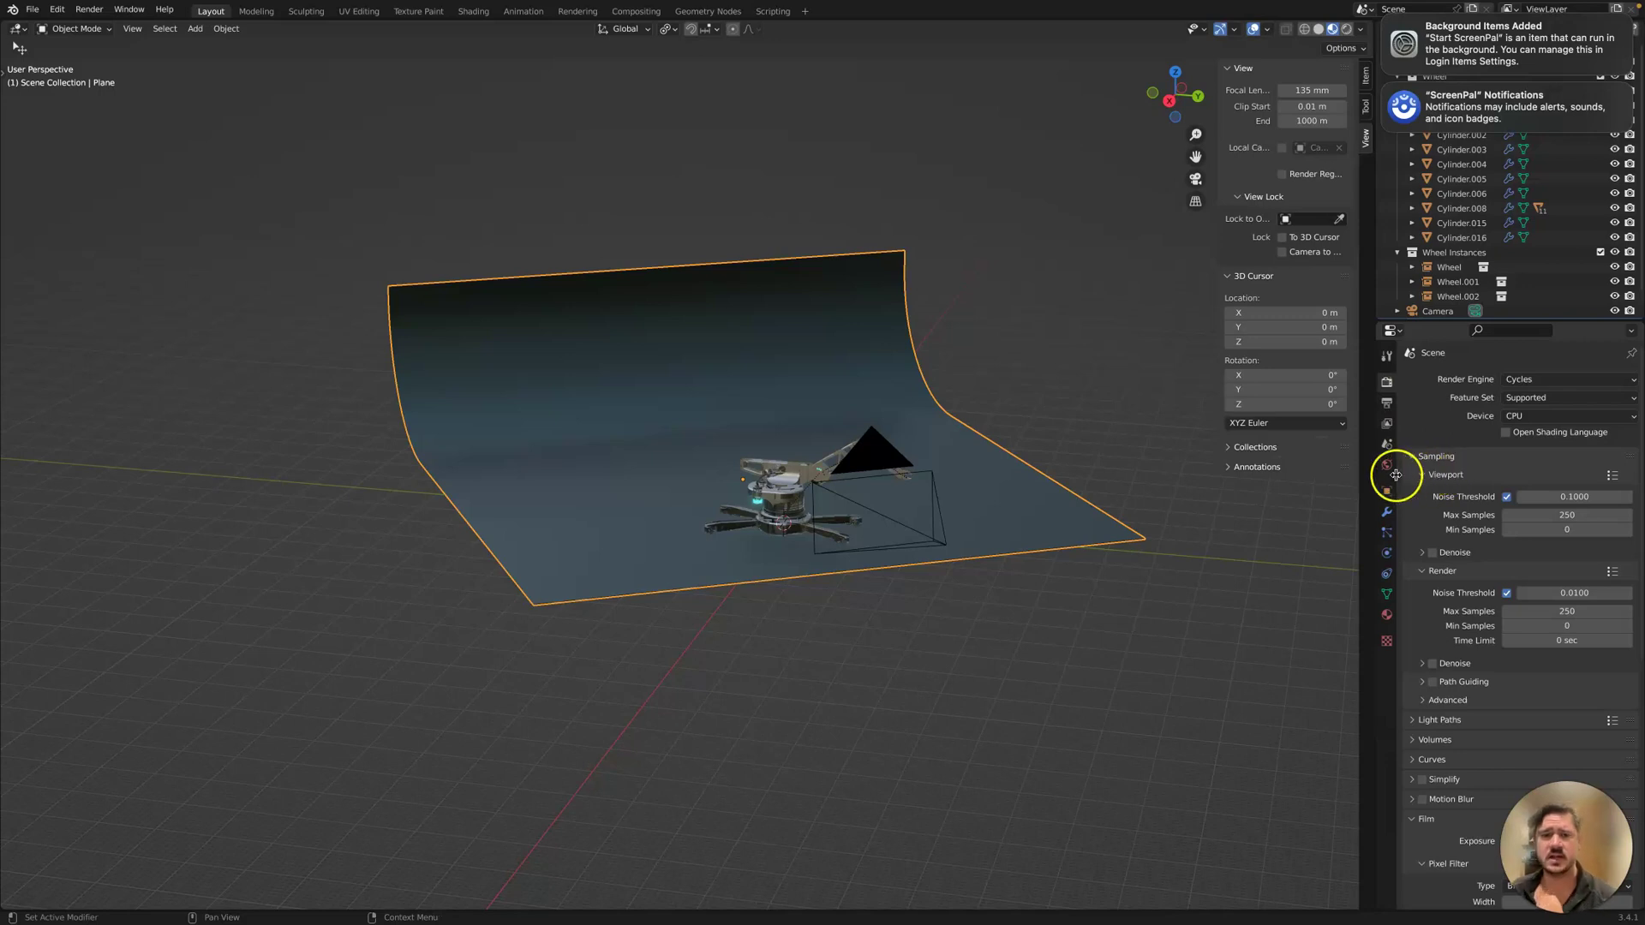
Render a still image of the robot arm scene from the camera and follow its progress.
{"action": "left_click", "coordinate": [89, 8]}
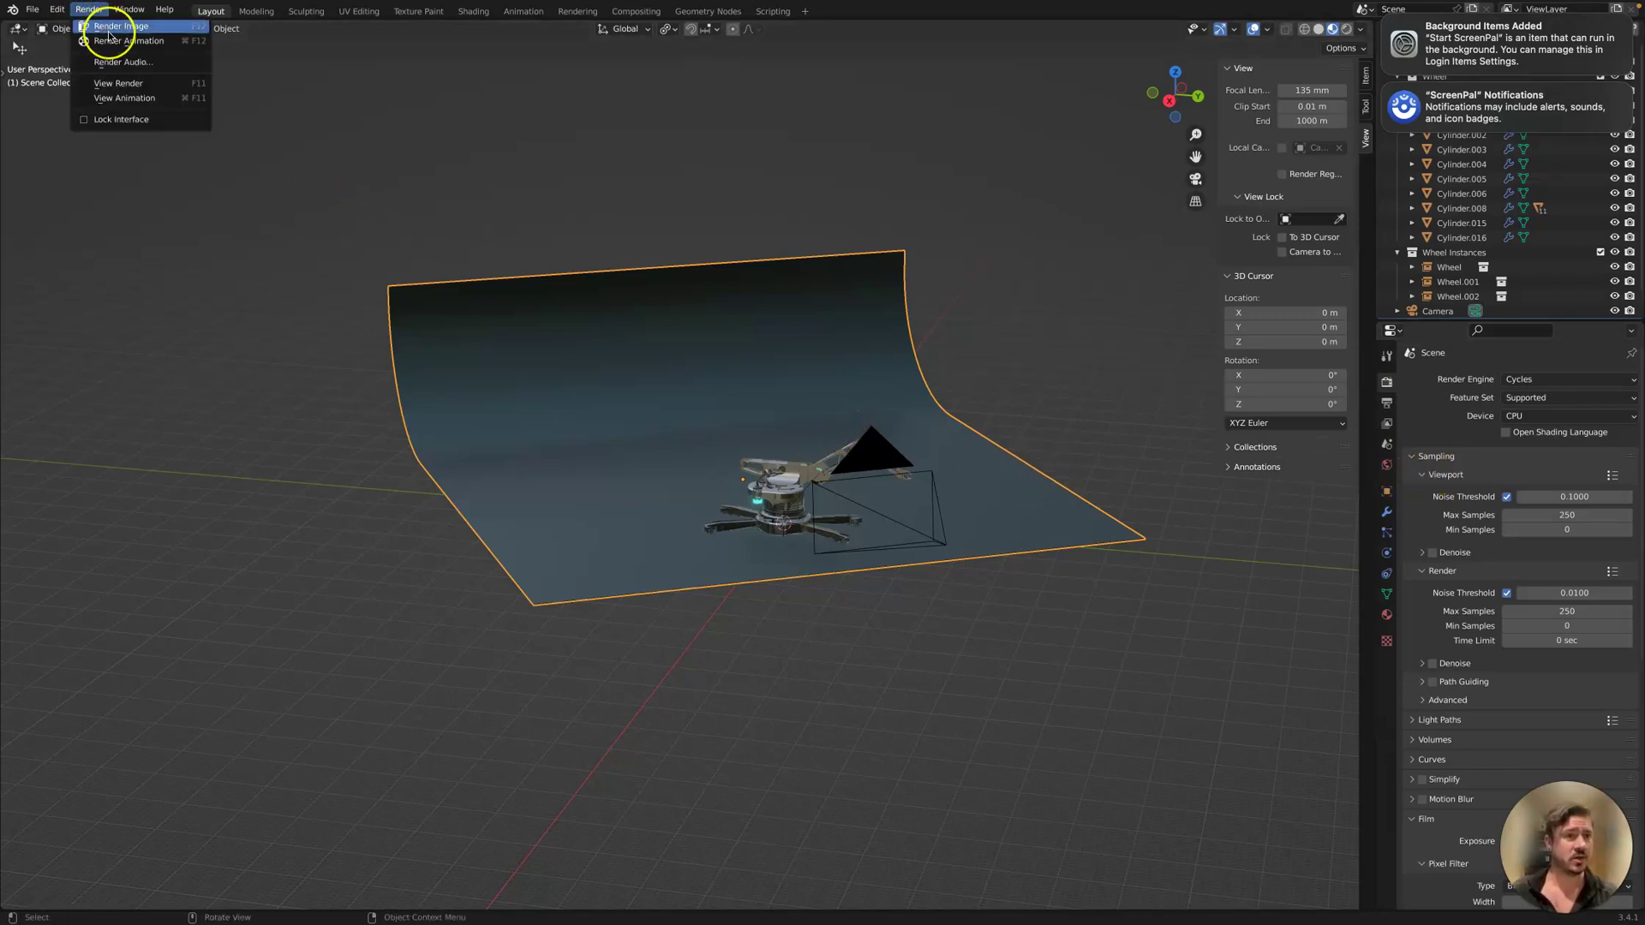
{"action": "left_click", "coordinate": [109, 33]}
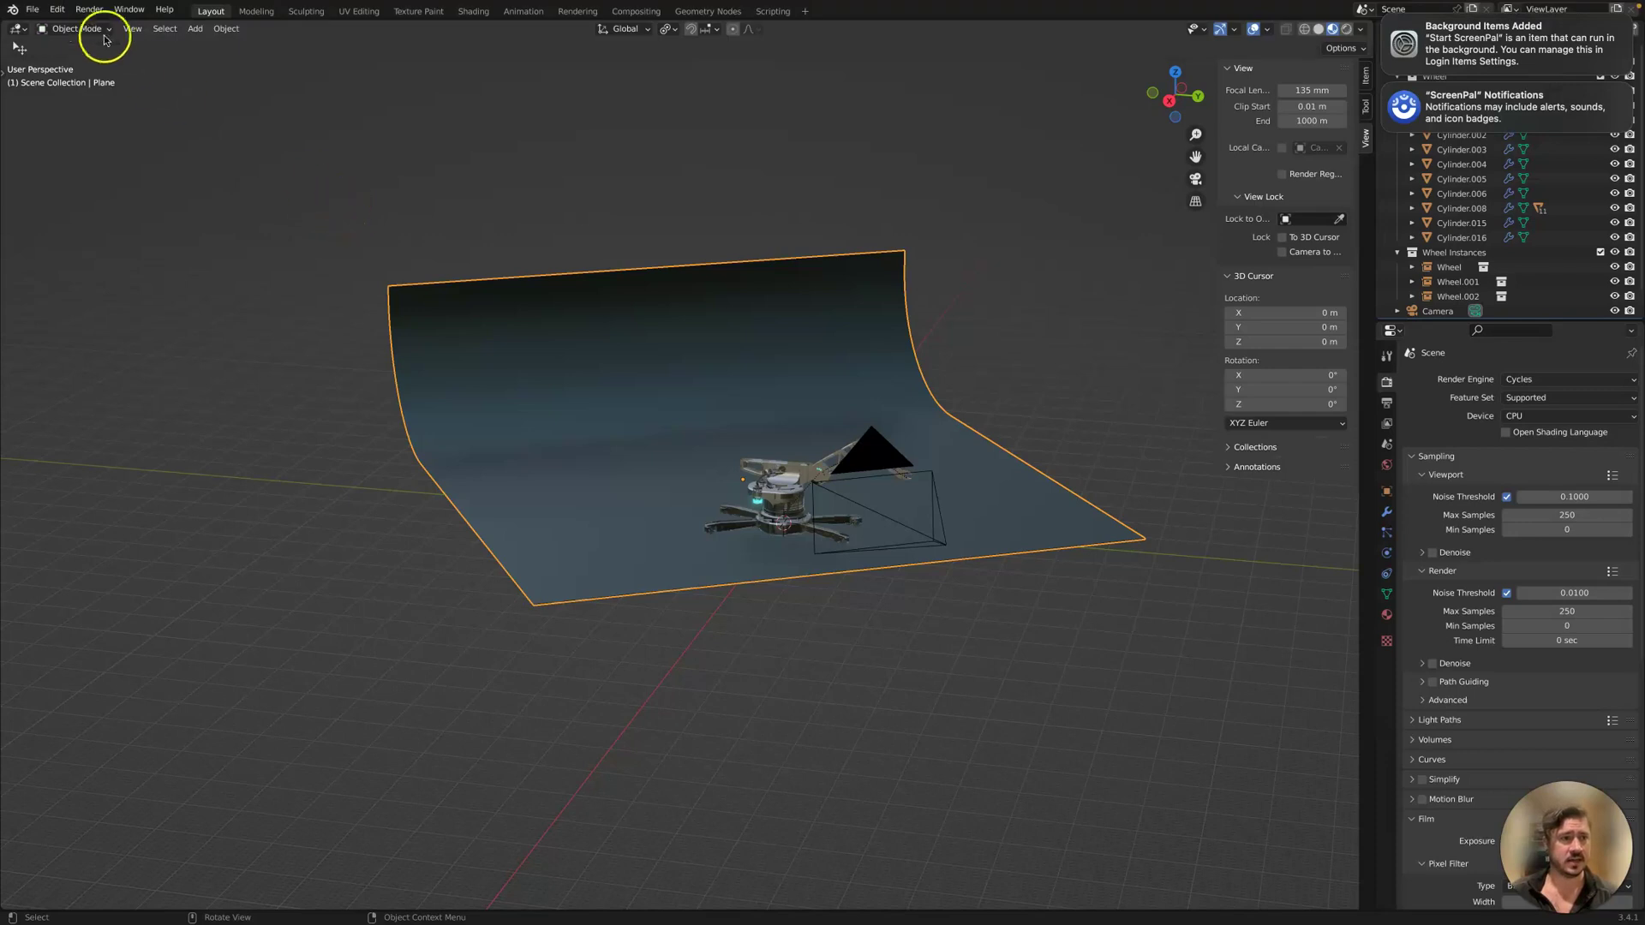
{"action": "left_click", "coordinate": [96, 11]}
{"action": "left_click", "coordinate": [128, 29]}
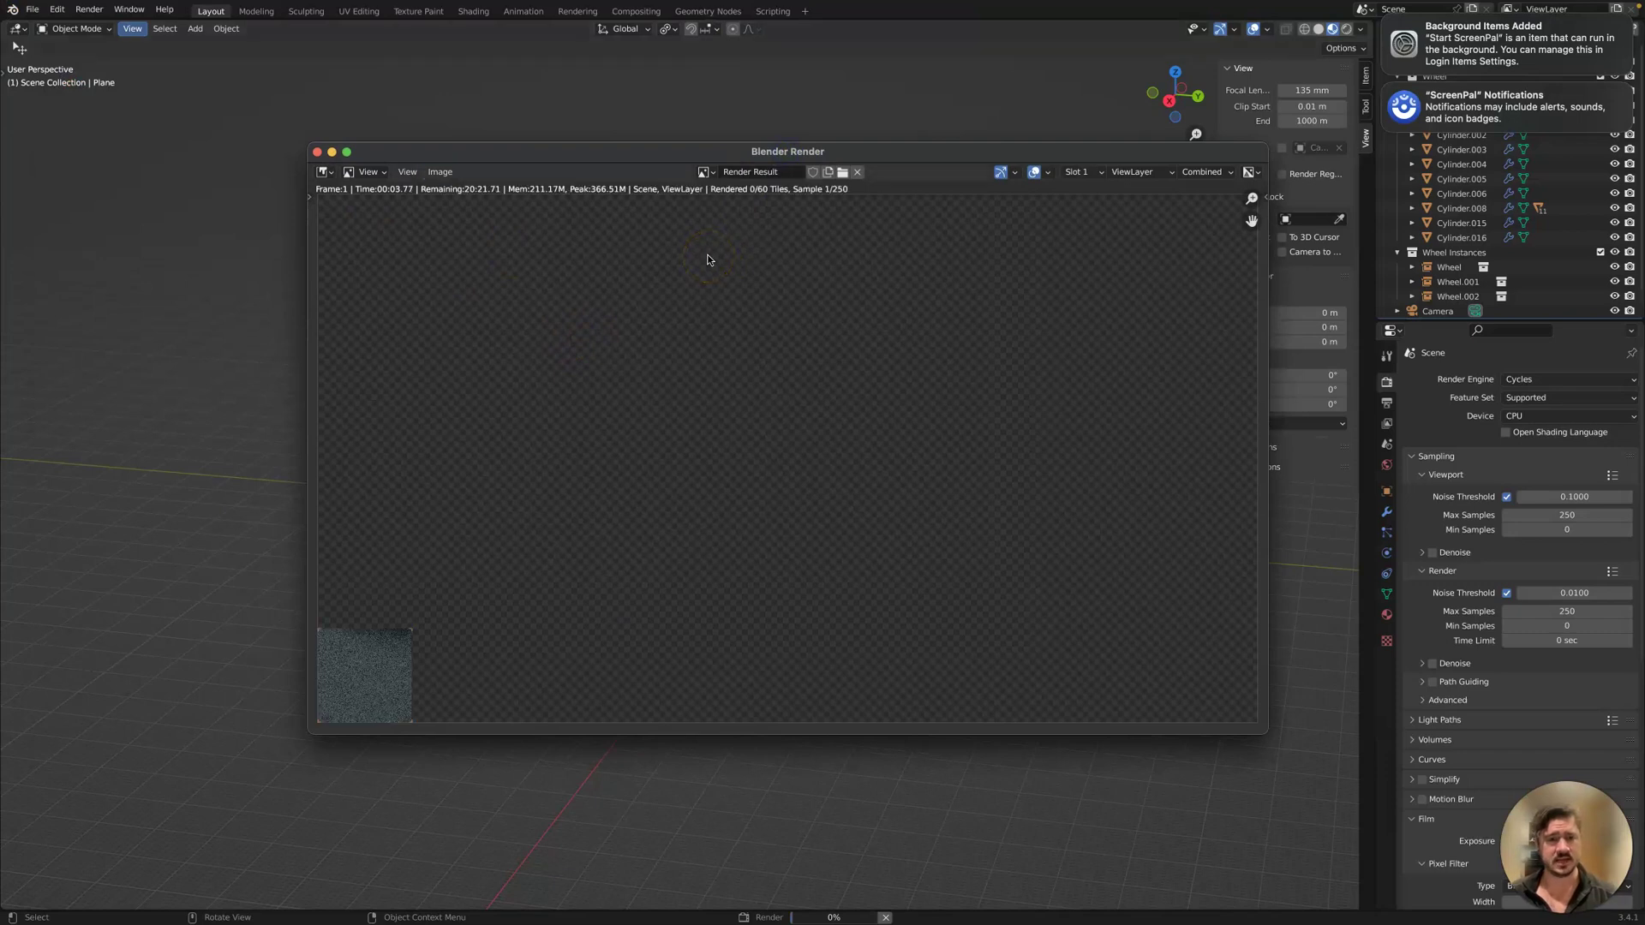
{"action": "left_click", "coordinate": [640, 284]}
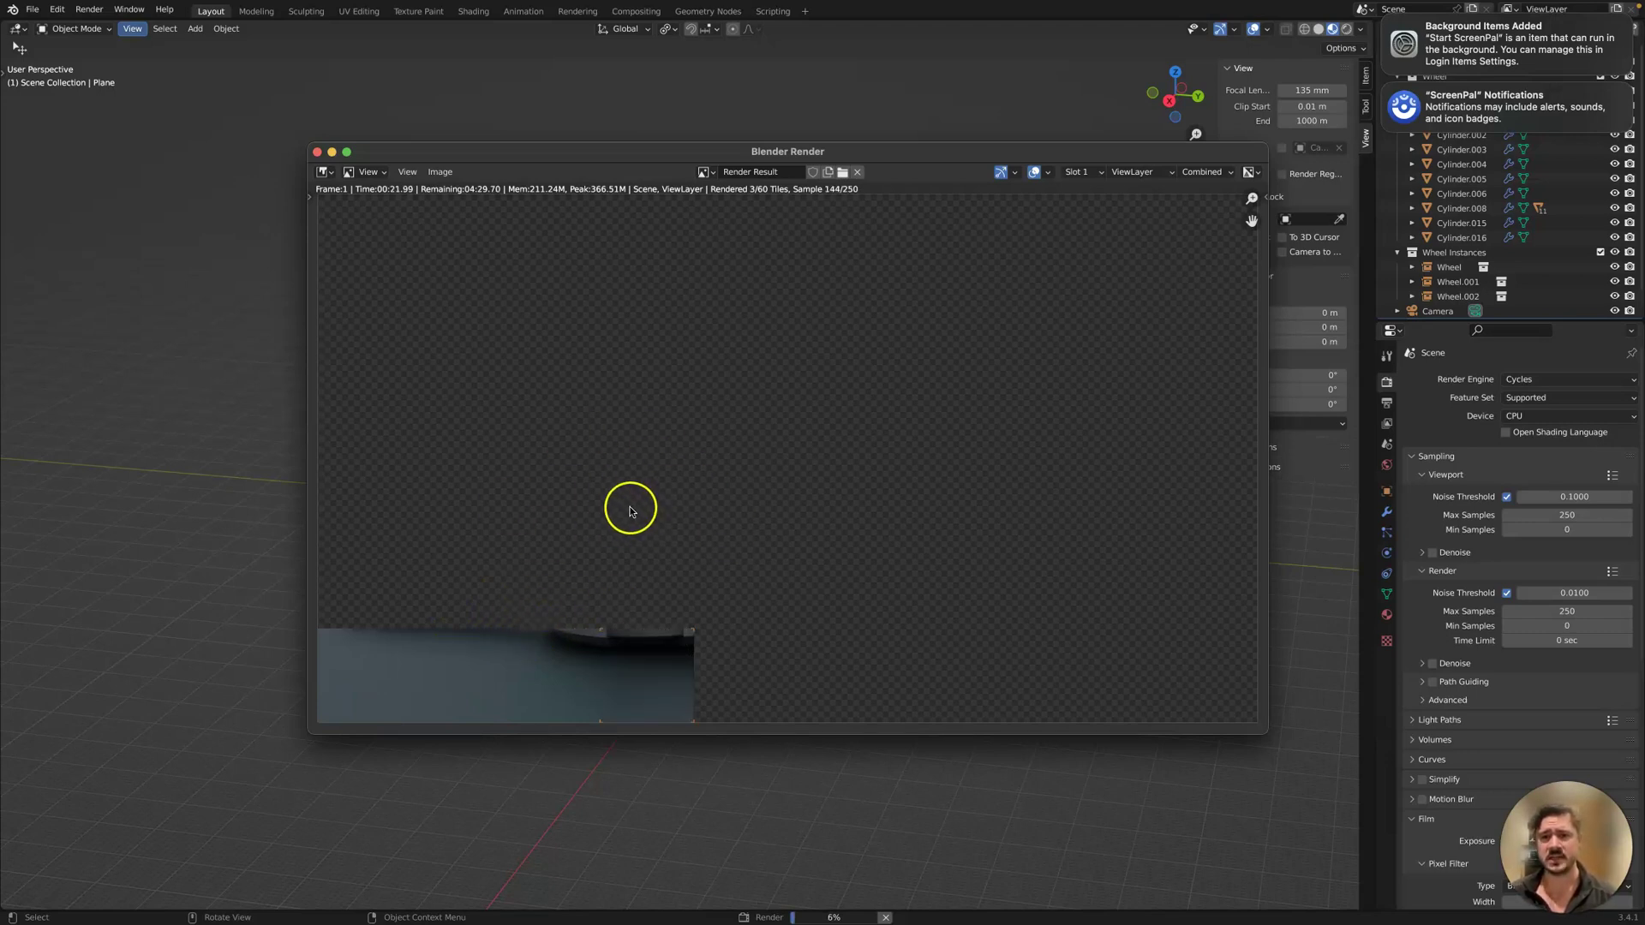
{"action": "left_click", "coordinate": [440, 172]}
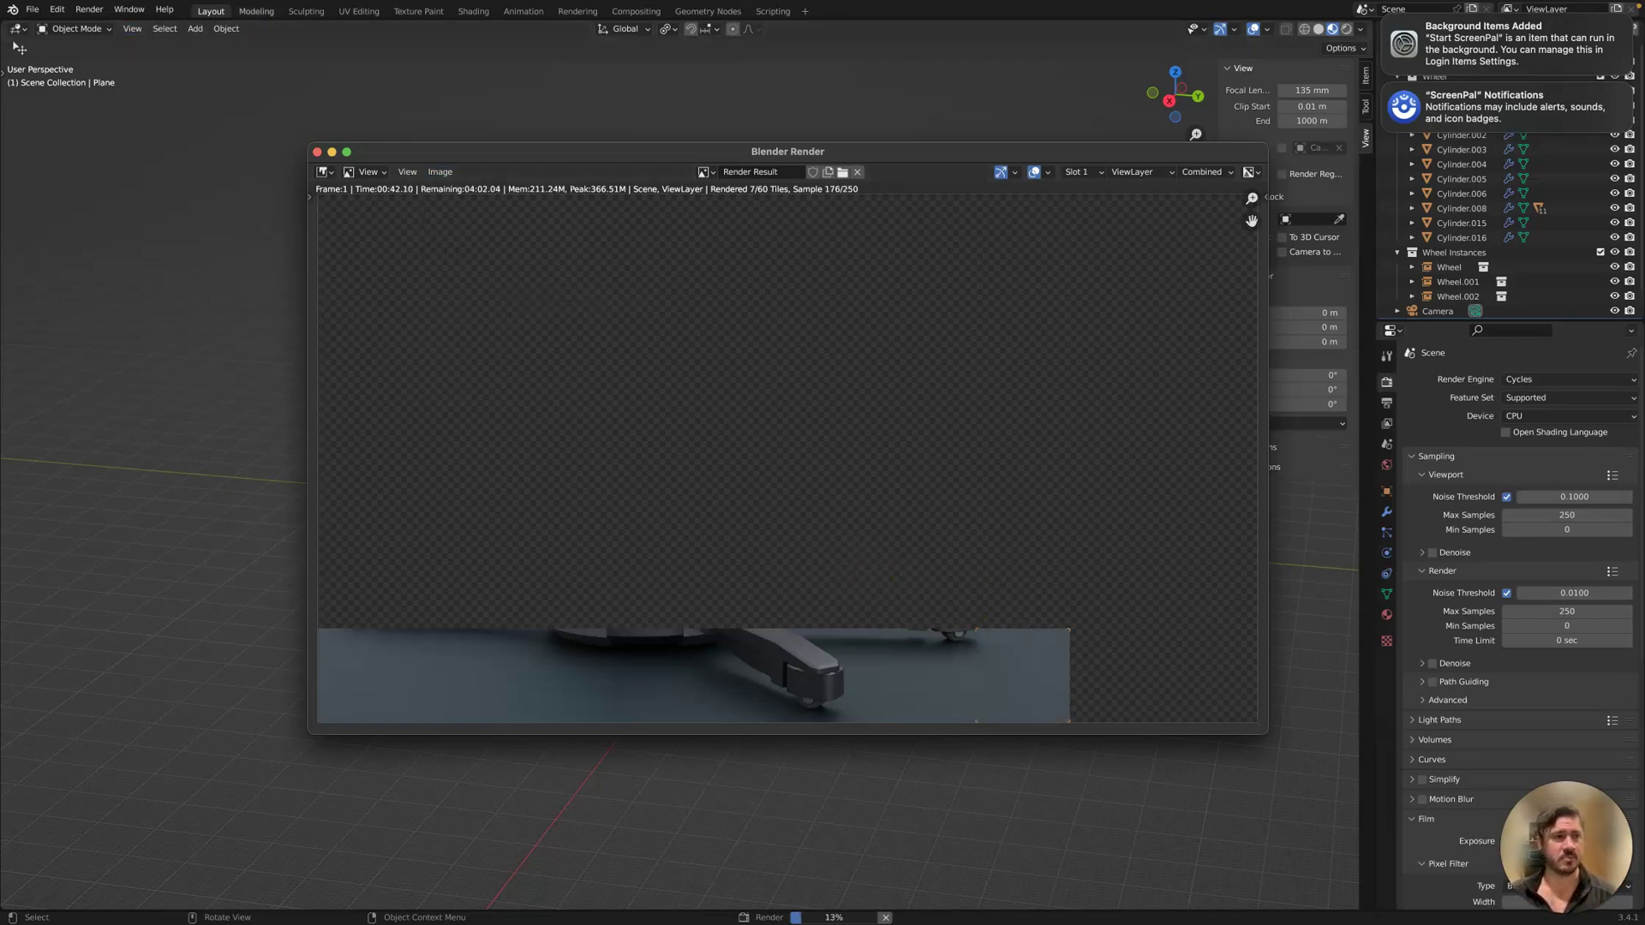
Minimize the Blender main window and the render window, and switch to the Google Sites portfolio page in Chrome.
{"action": "left_click", "coordinate": [39, 26]}
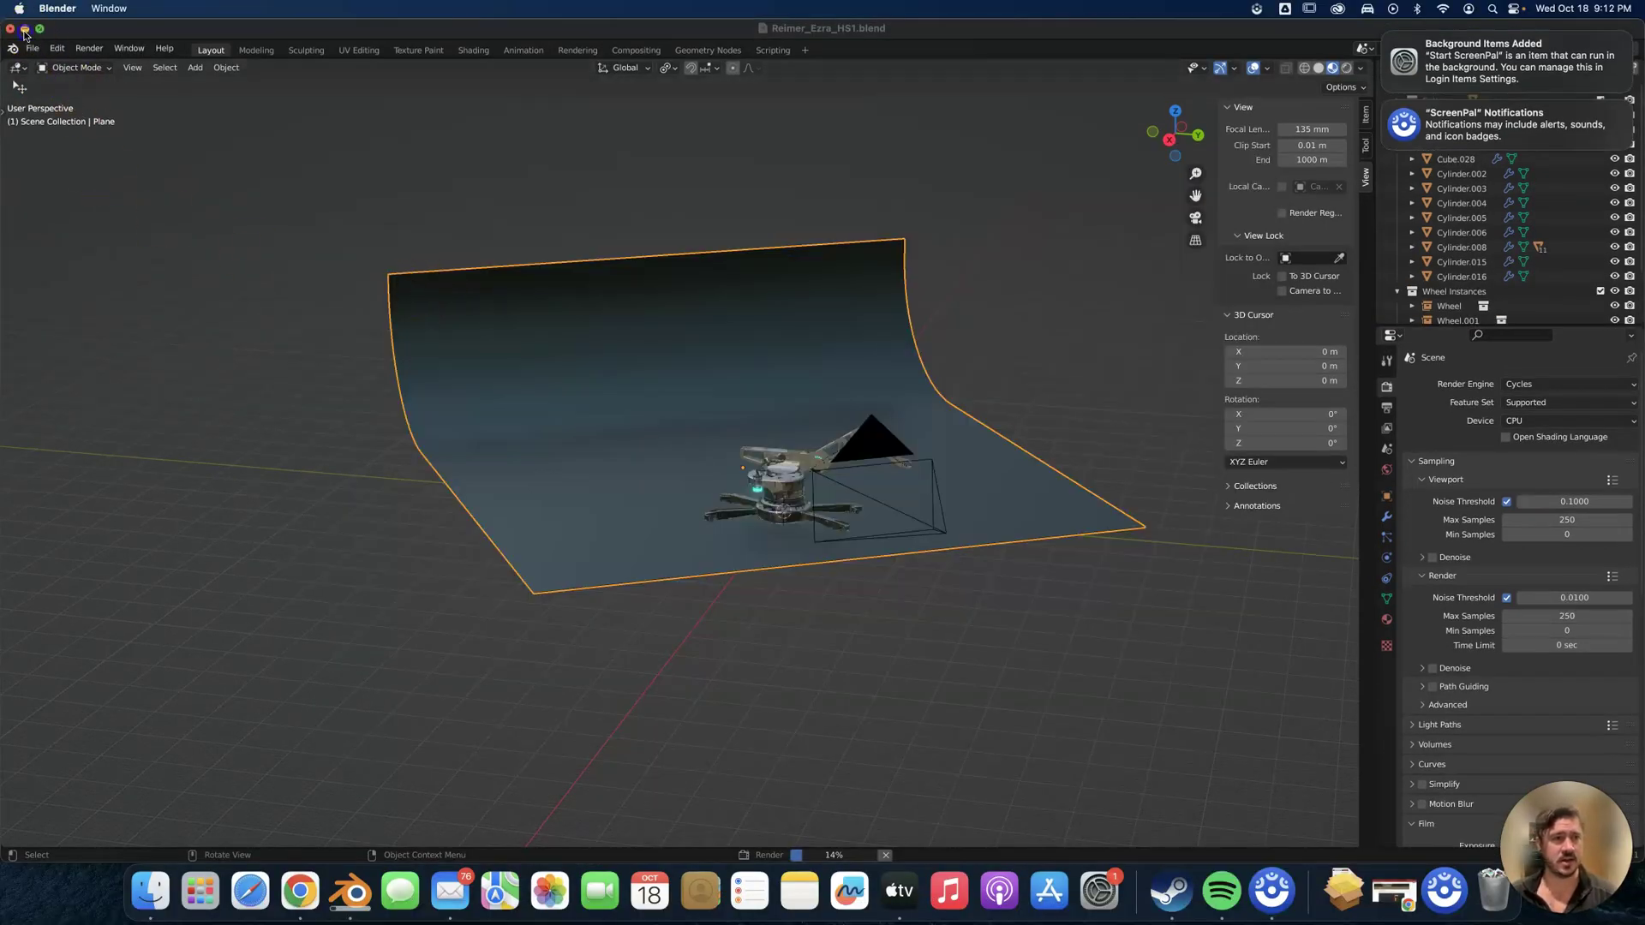
{"action": "left_click", "coordinate": [24, 29]}
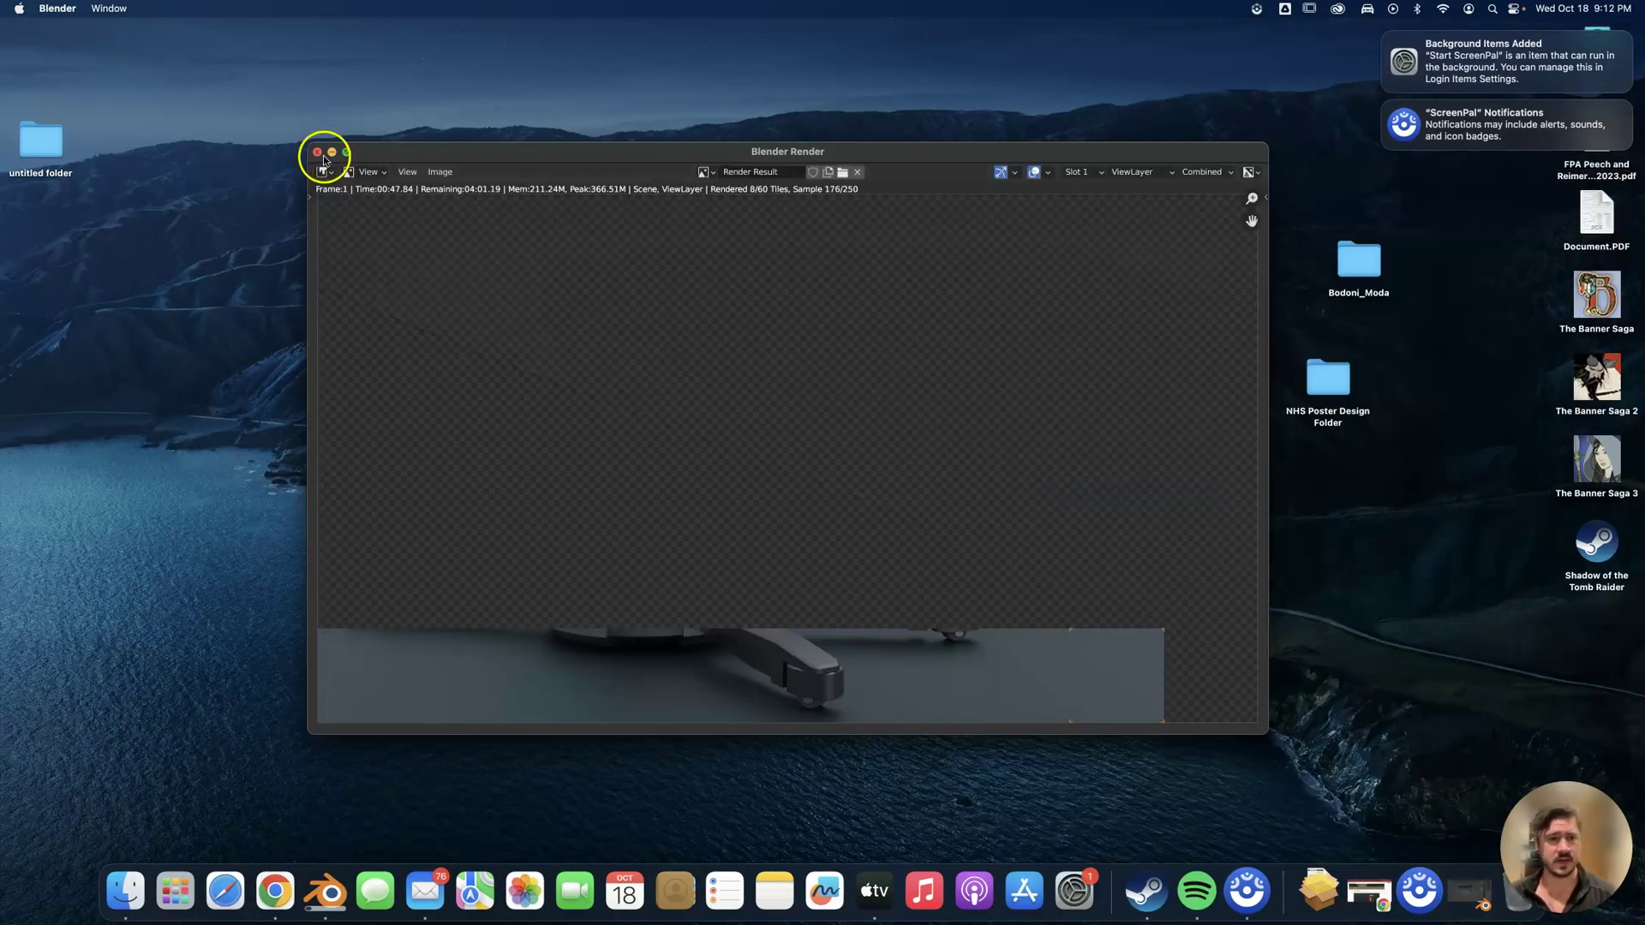
{"action": "left_click", "coordinate": [332, 151]}
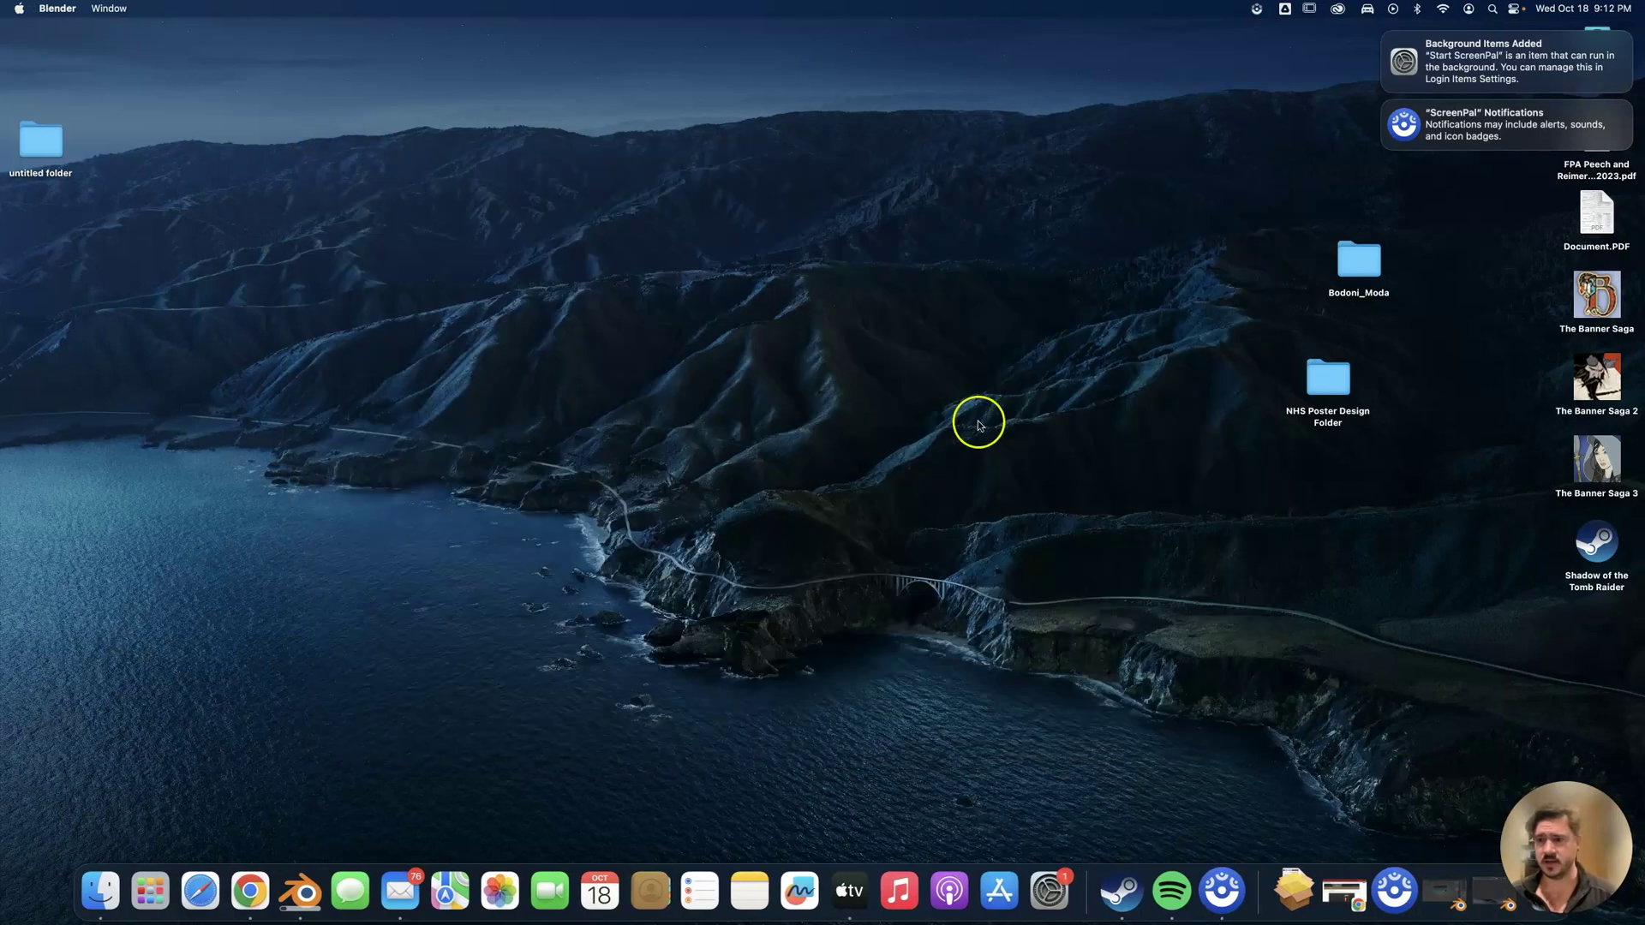
{"action": "left_click", "coordinate": [1343, 894]}
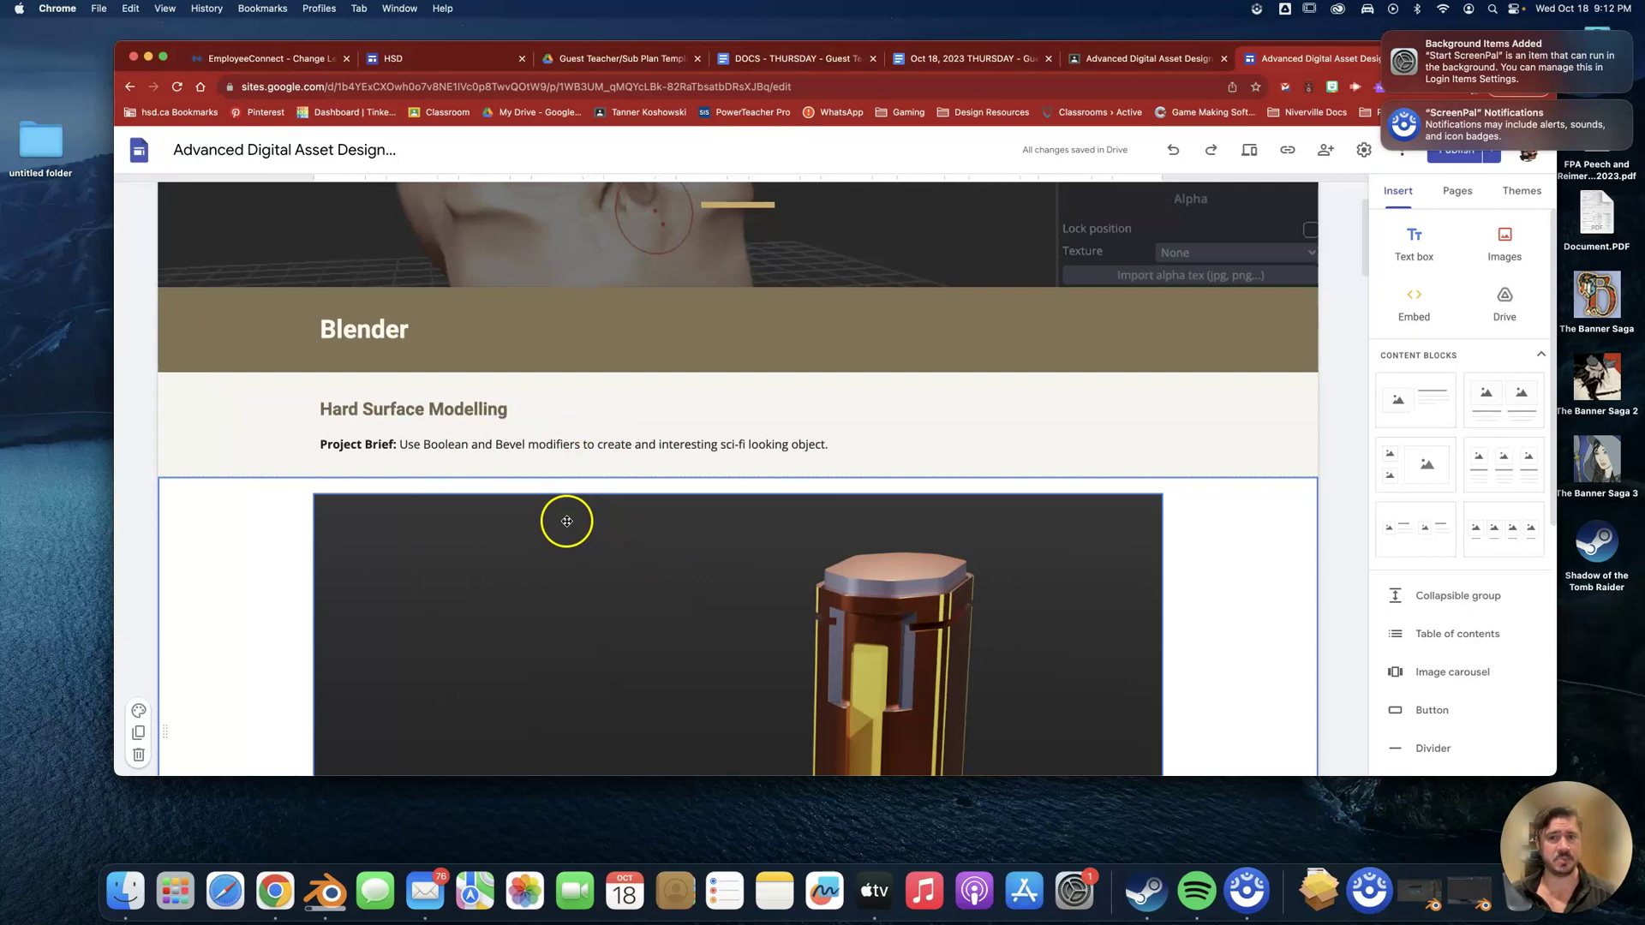
Review the Hard Surface Modelling section of the Grade 12 page, including its project brief and example renders.
{"action": "scroll", "coordinate": [566, 527], "scroll_direction": "up", "scroll_amount": 3}
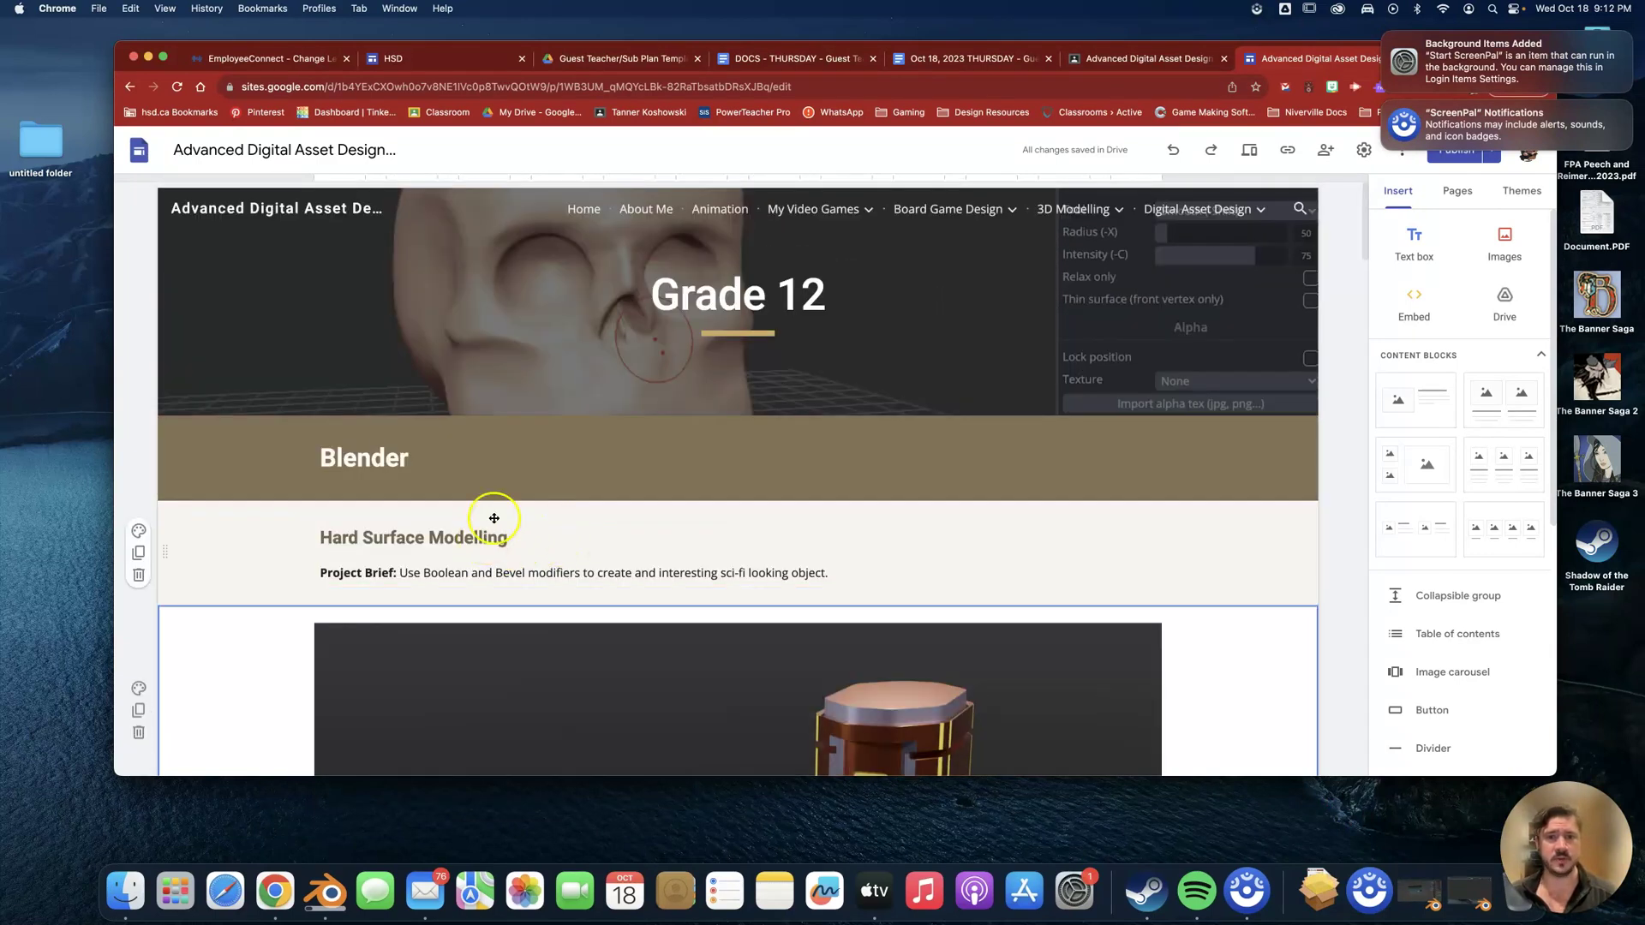
{"action": "mouse_move", "coordinate": [1066, 210]}
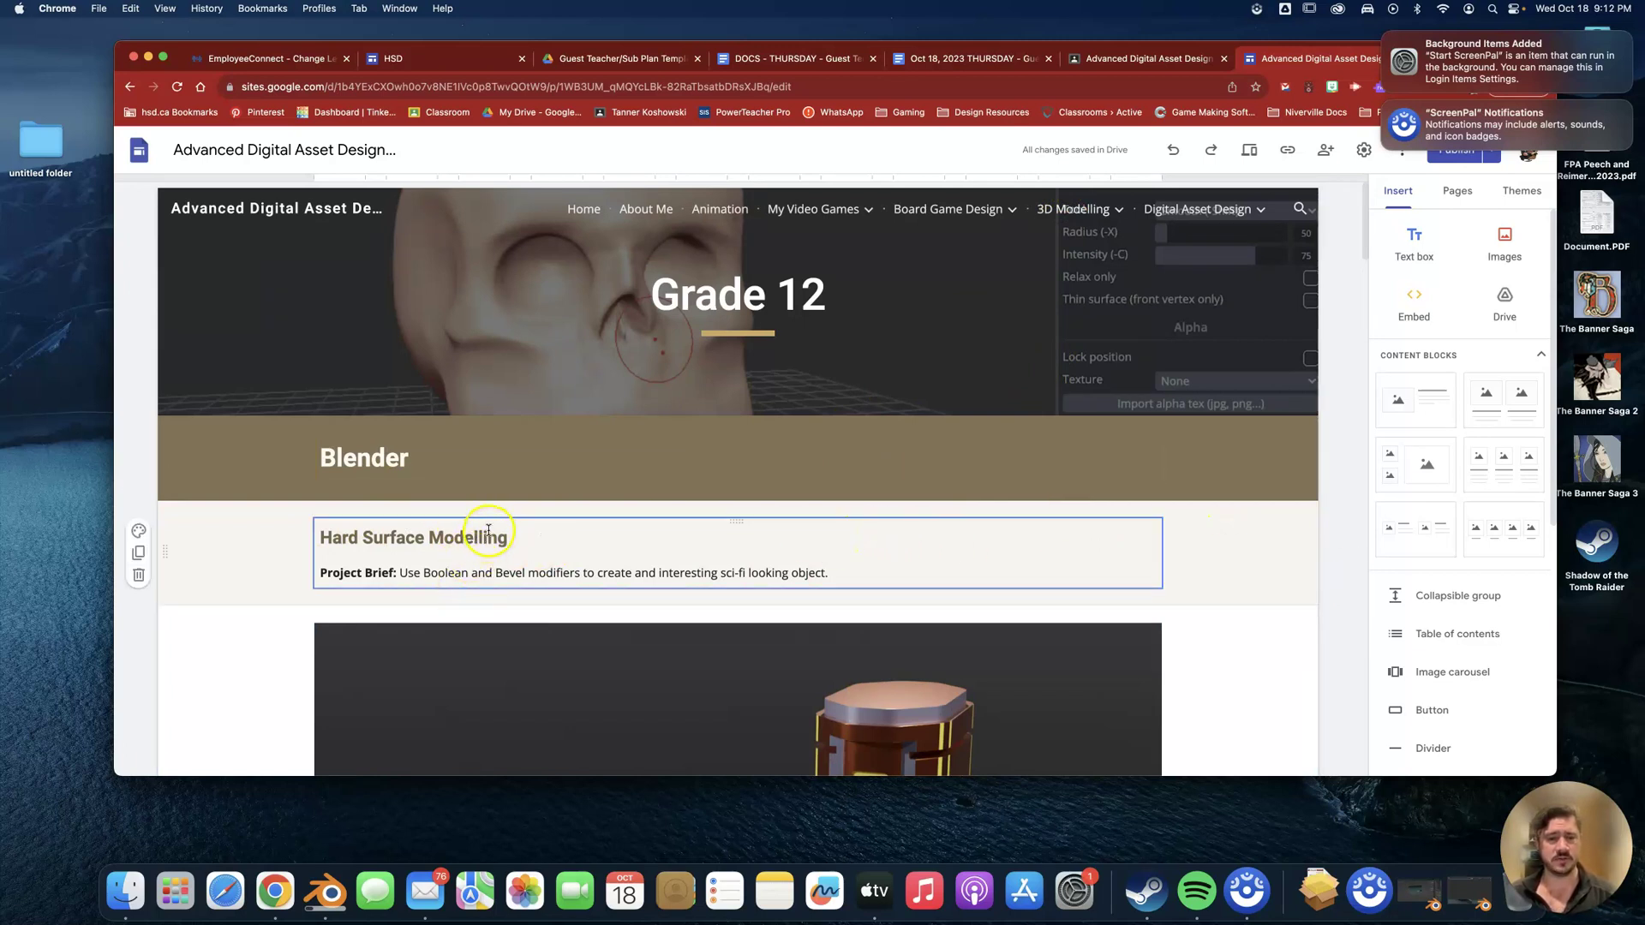
{"action": "scroll", "coordinate": [488, 531], "scroll_direction": "down", "scroll_amount": 1}
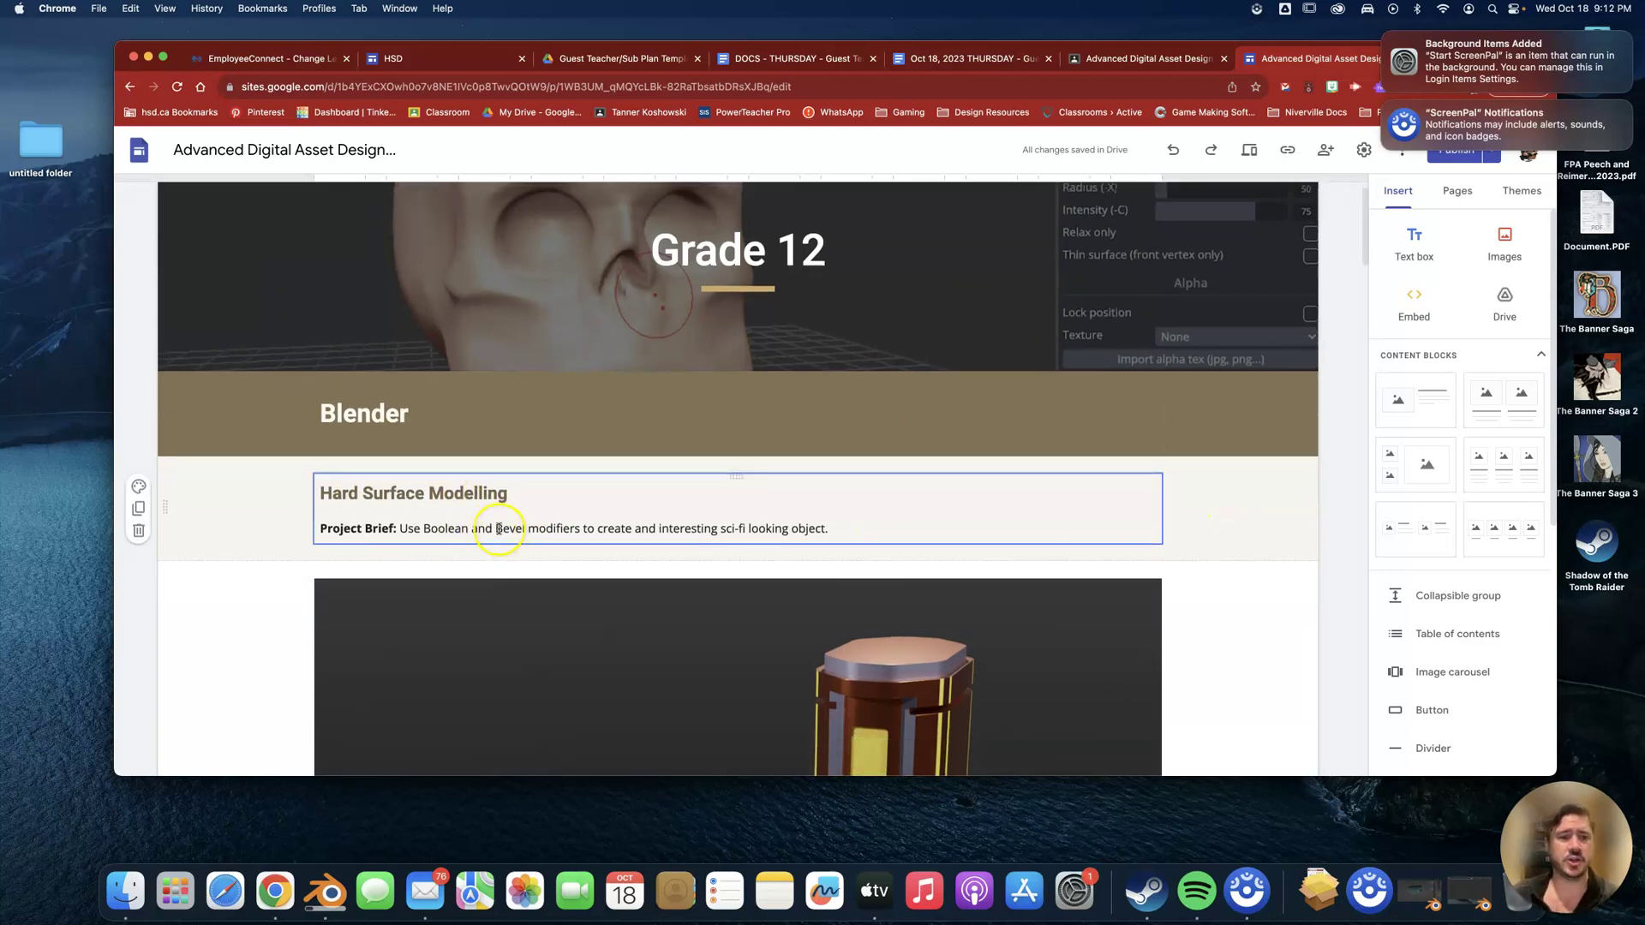
{"action": "scroll", "coordinate": [495, 531], "scroll_direction": "down", "scroll_amount": 1}
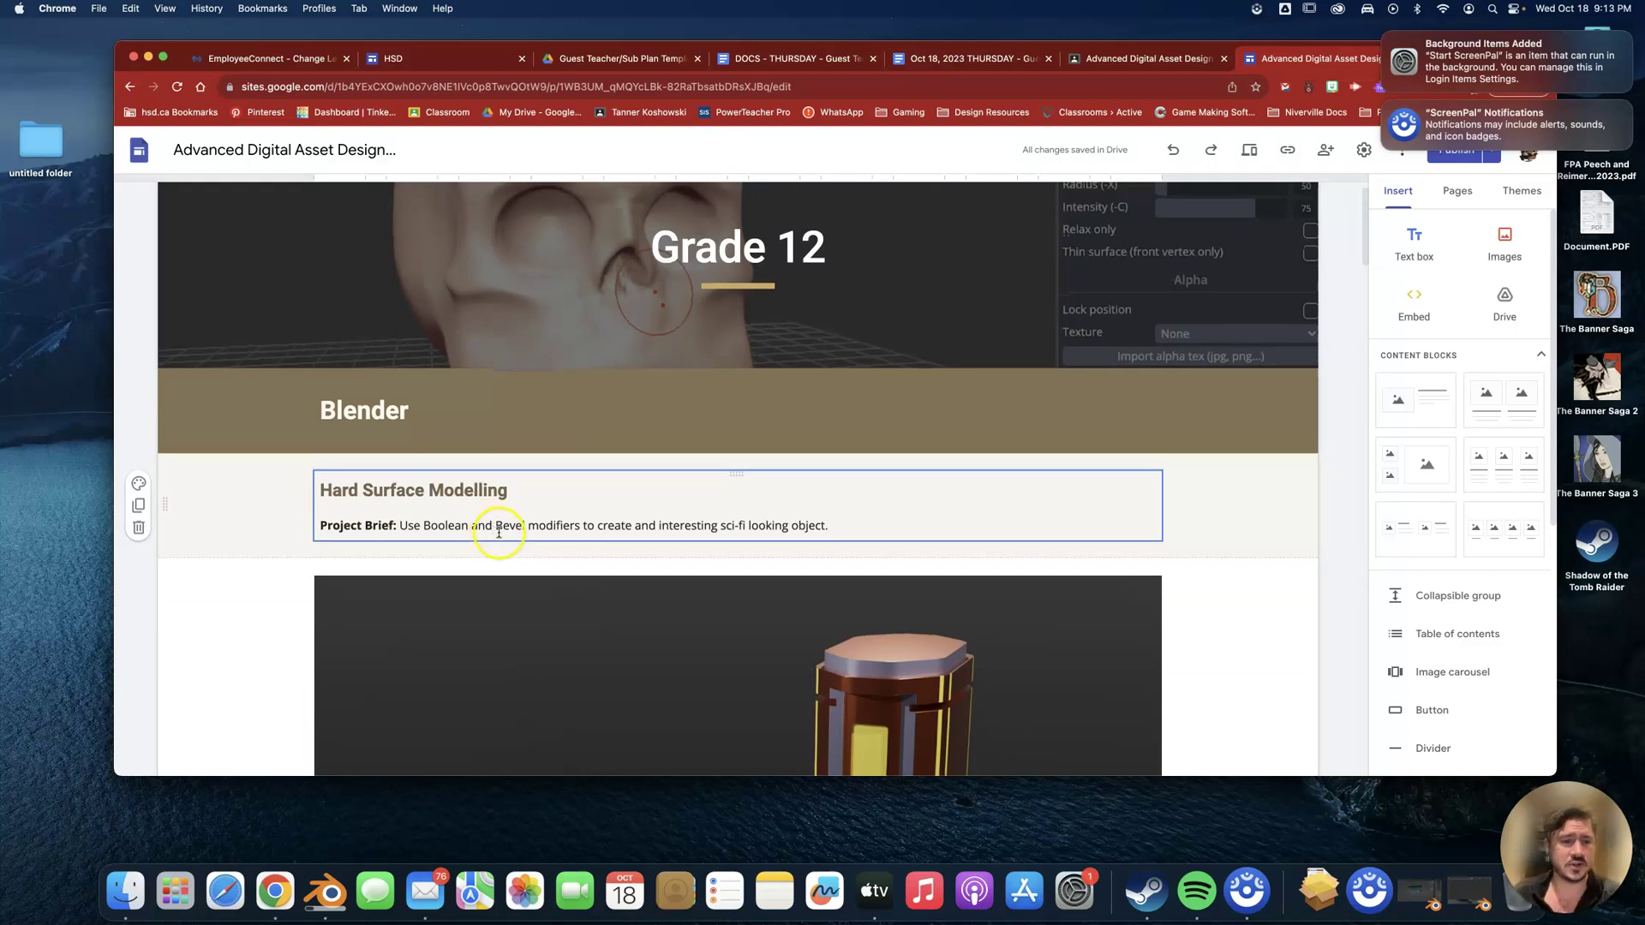
{"action": "scroll", "coordinate": [511, 527], "scroll_direction": "down", "scroll_amount": 5}
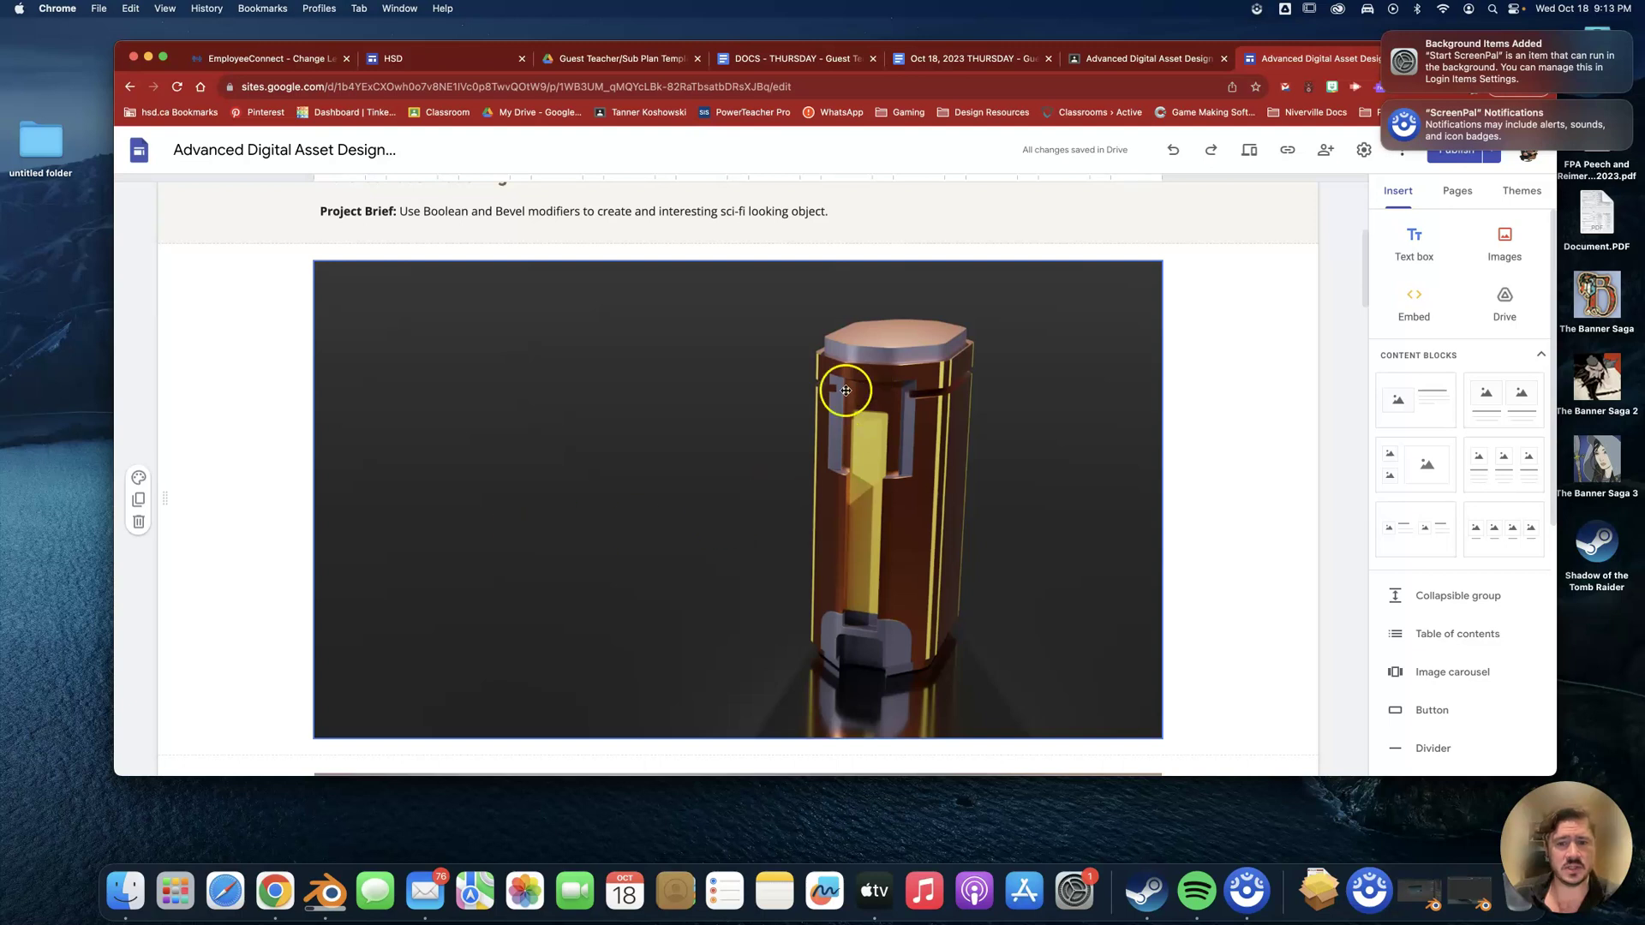
{"action": "scroll", "coordinate": [747, 514], "scroll_direction": "down", "scroll_amount": 10}
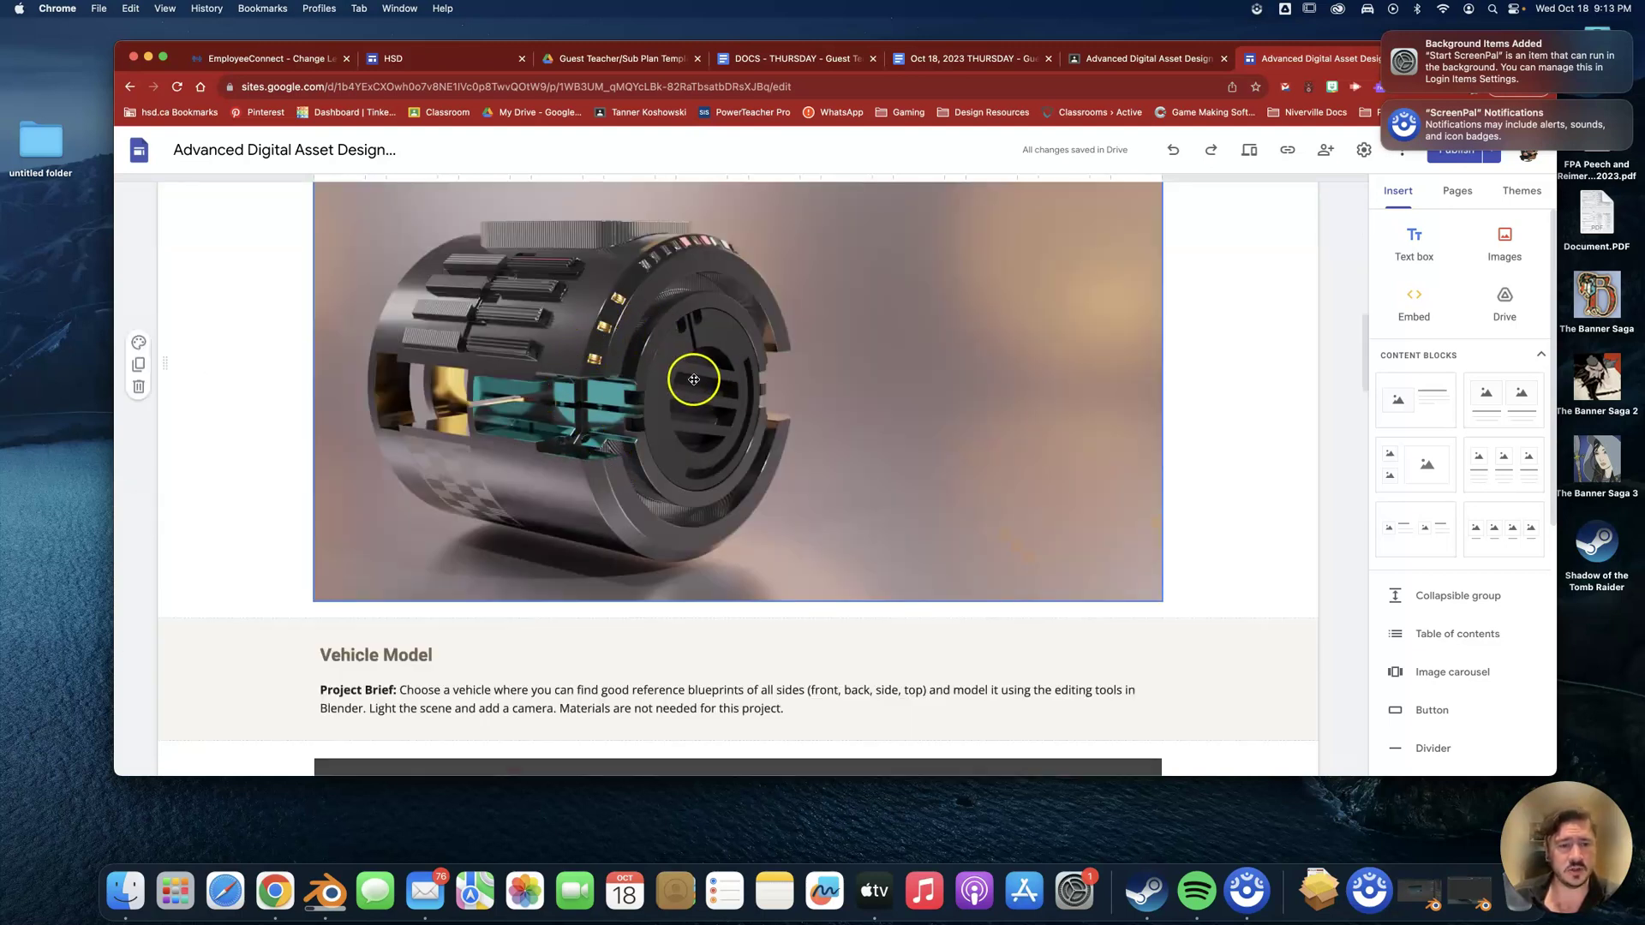
{"action": "scroll", "coordinate": [684, 386], "scroll_direction": "down", "scroll_amount": 1}
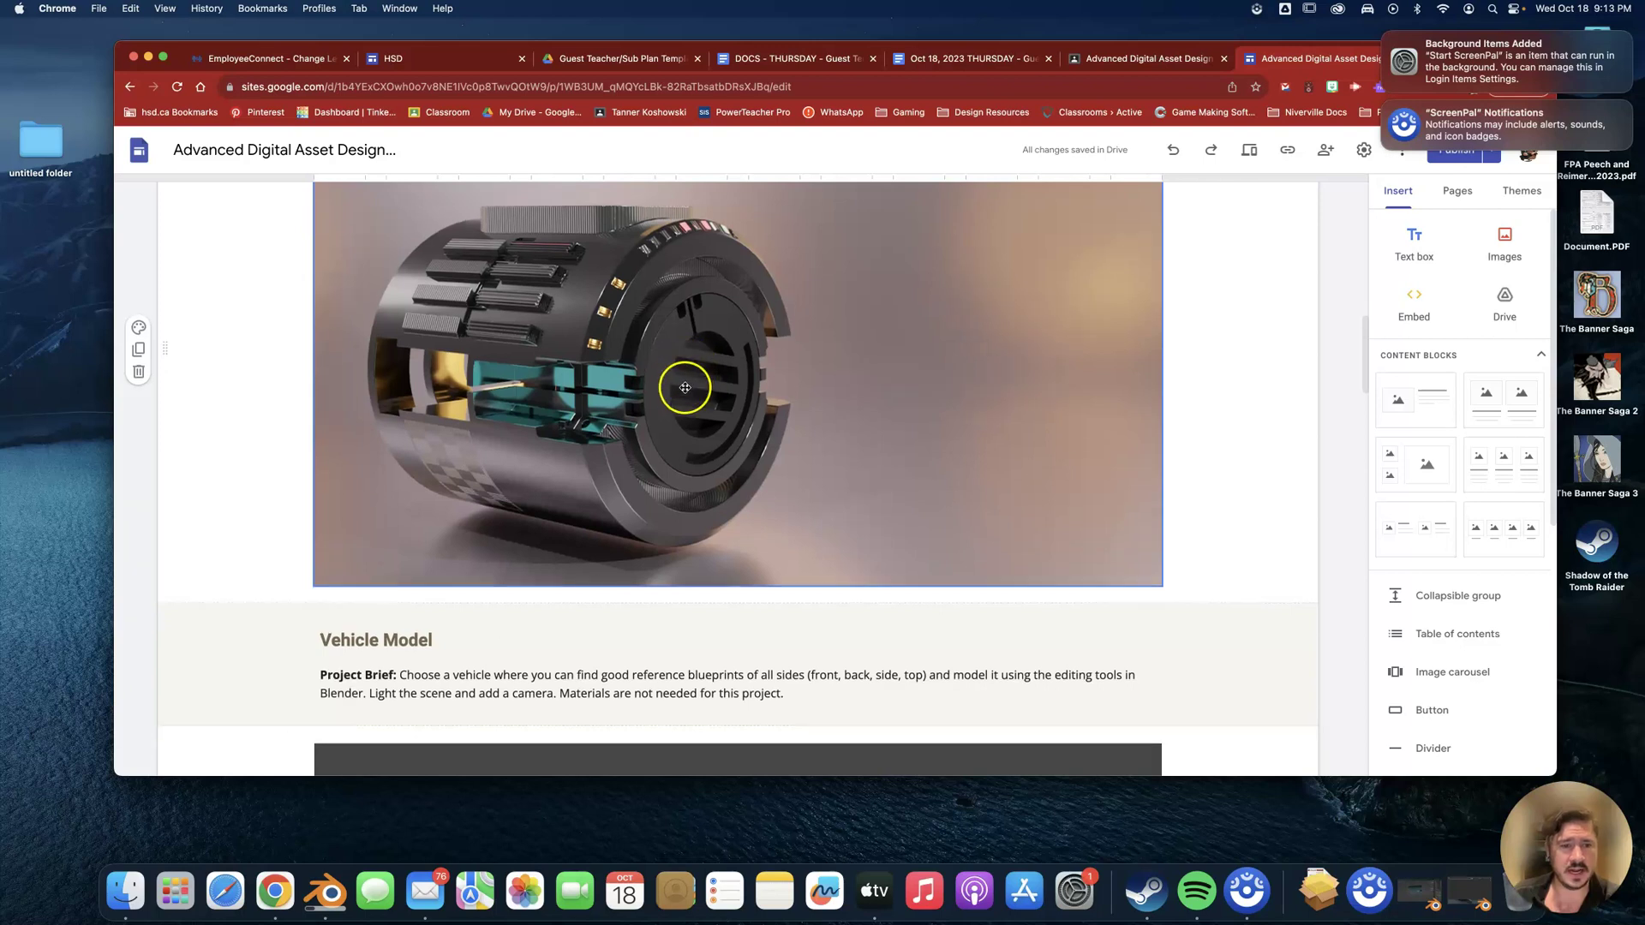
{"action": "scroll", "coordinate": [686, 390], "scroll_direction": "up", "scroll_amount": 15}
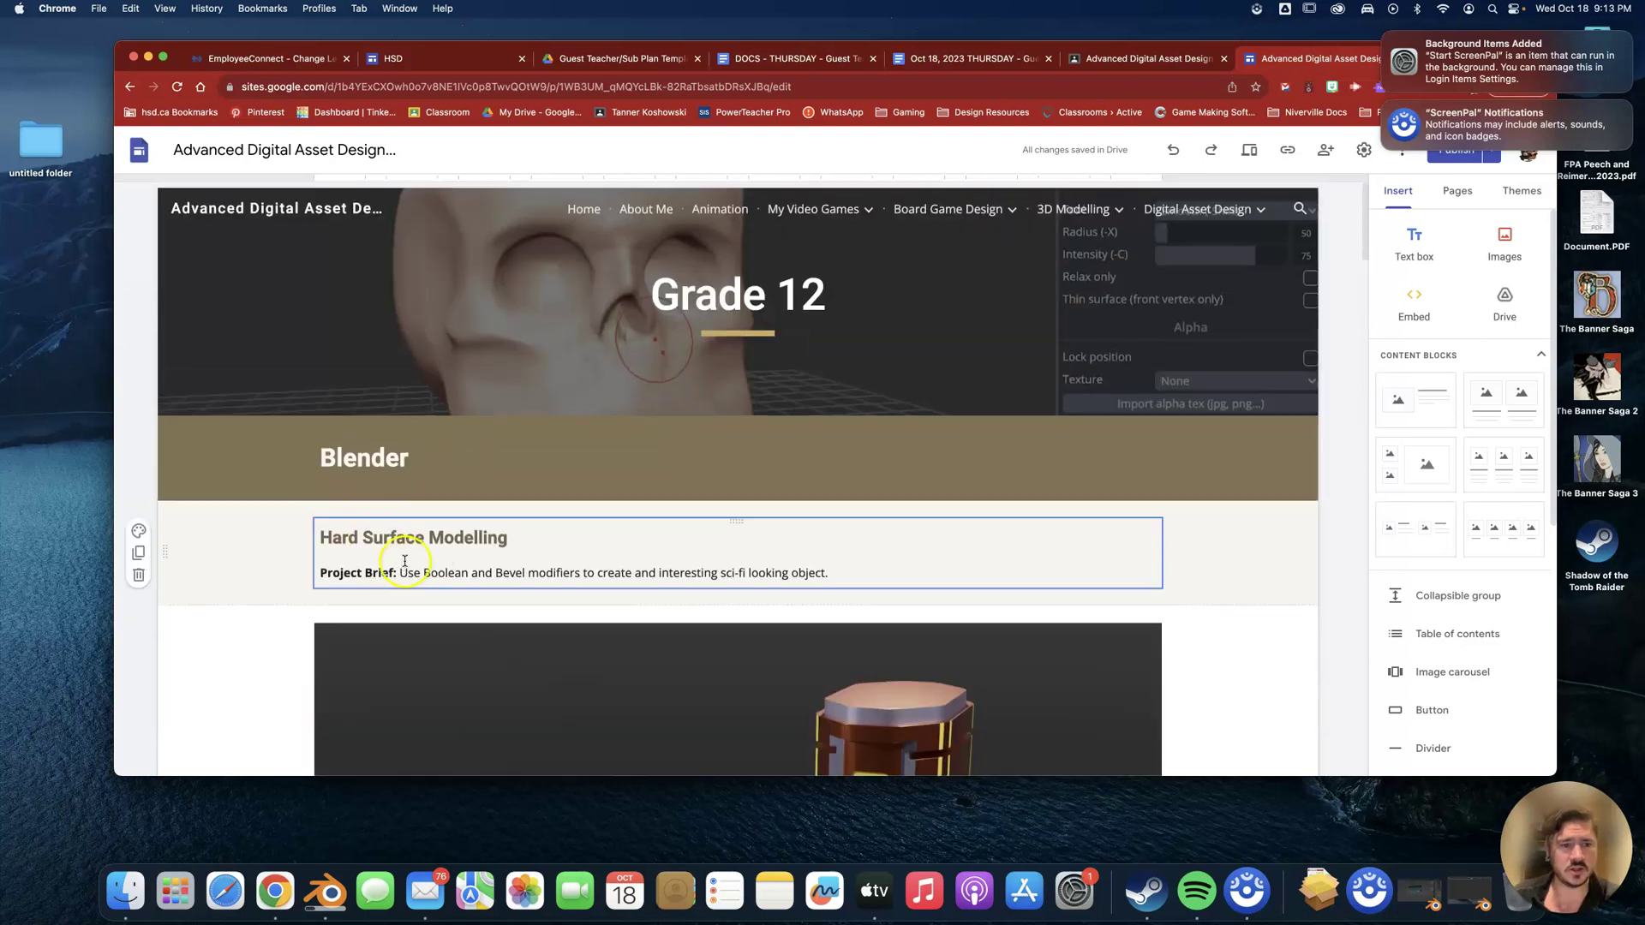
{"action": "scroll", "coordinate": [643, 525], "scroll_direction": "down", "scroll_amount": 2}
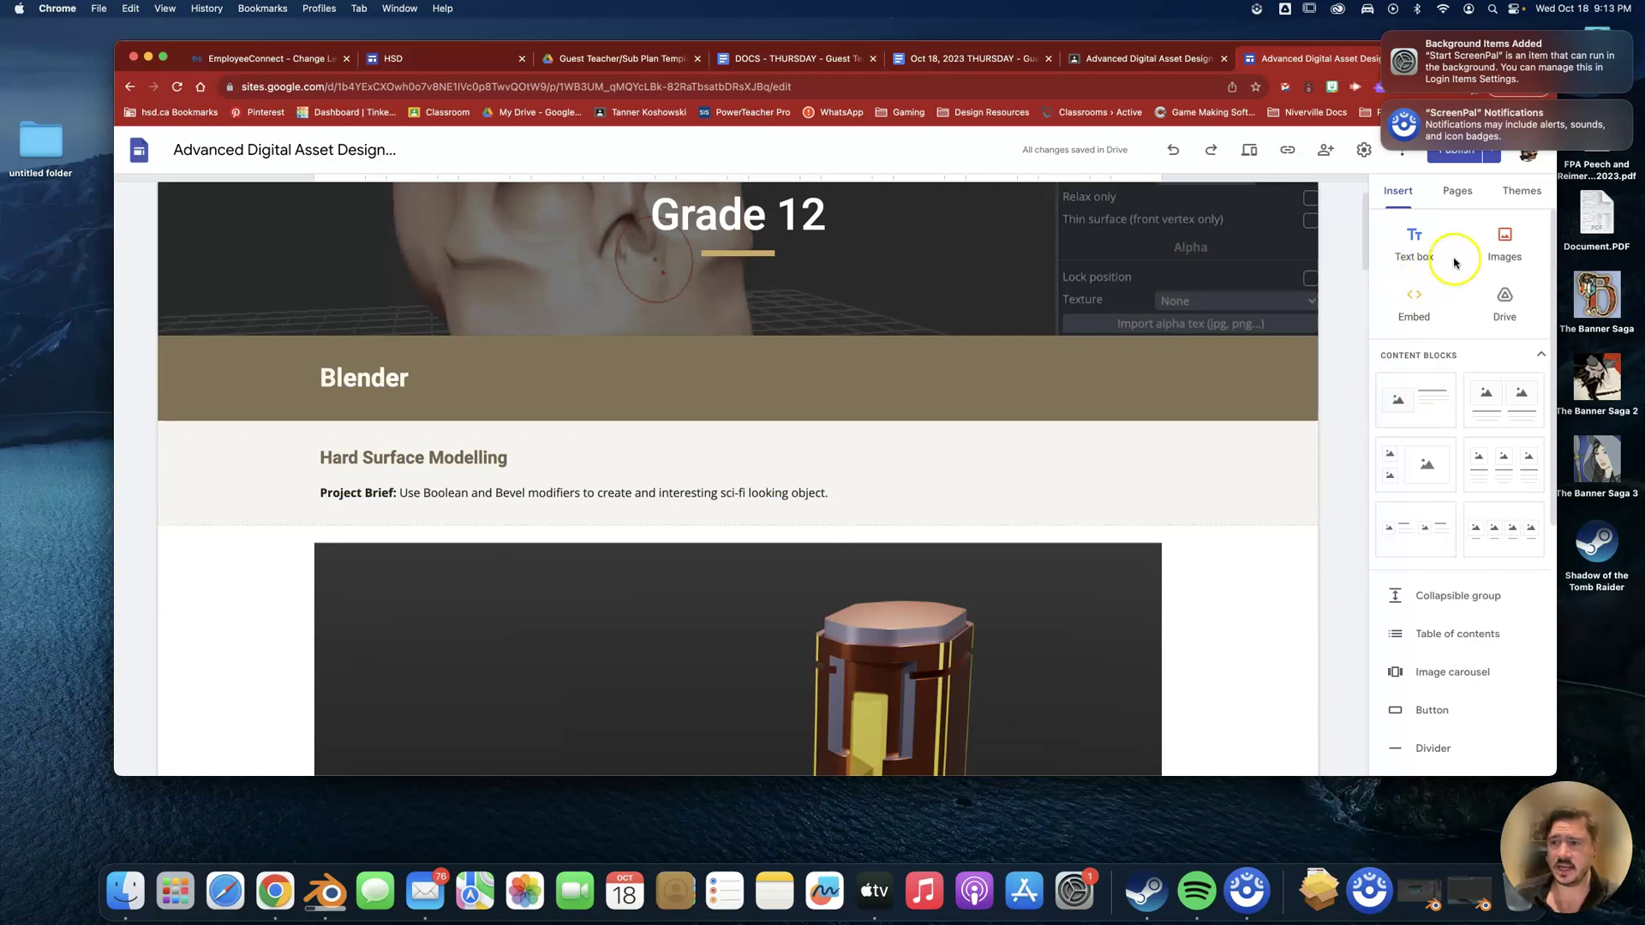
Look at the Upload and Select options for inserting an image beneath the Hard Surface Modelling brief, and dismiss them.
{"action": "left_click", "coordinate": [1495, 247]}
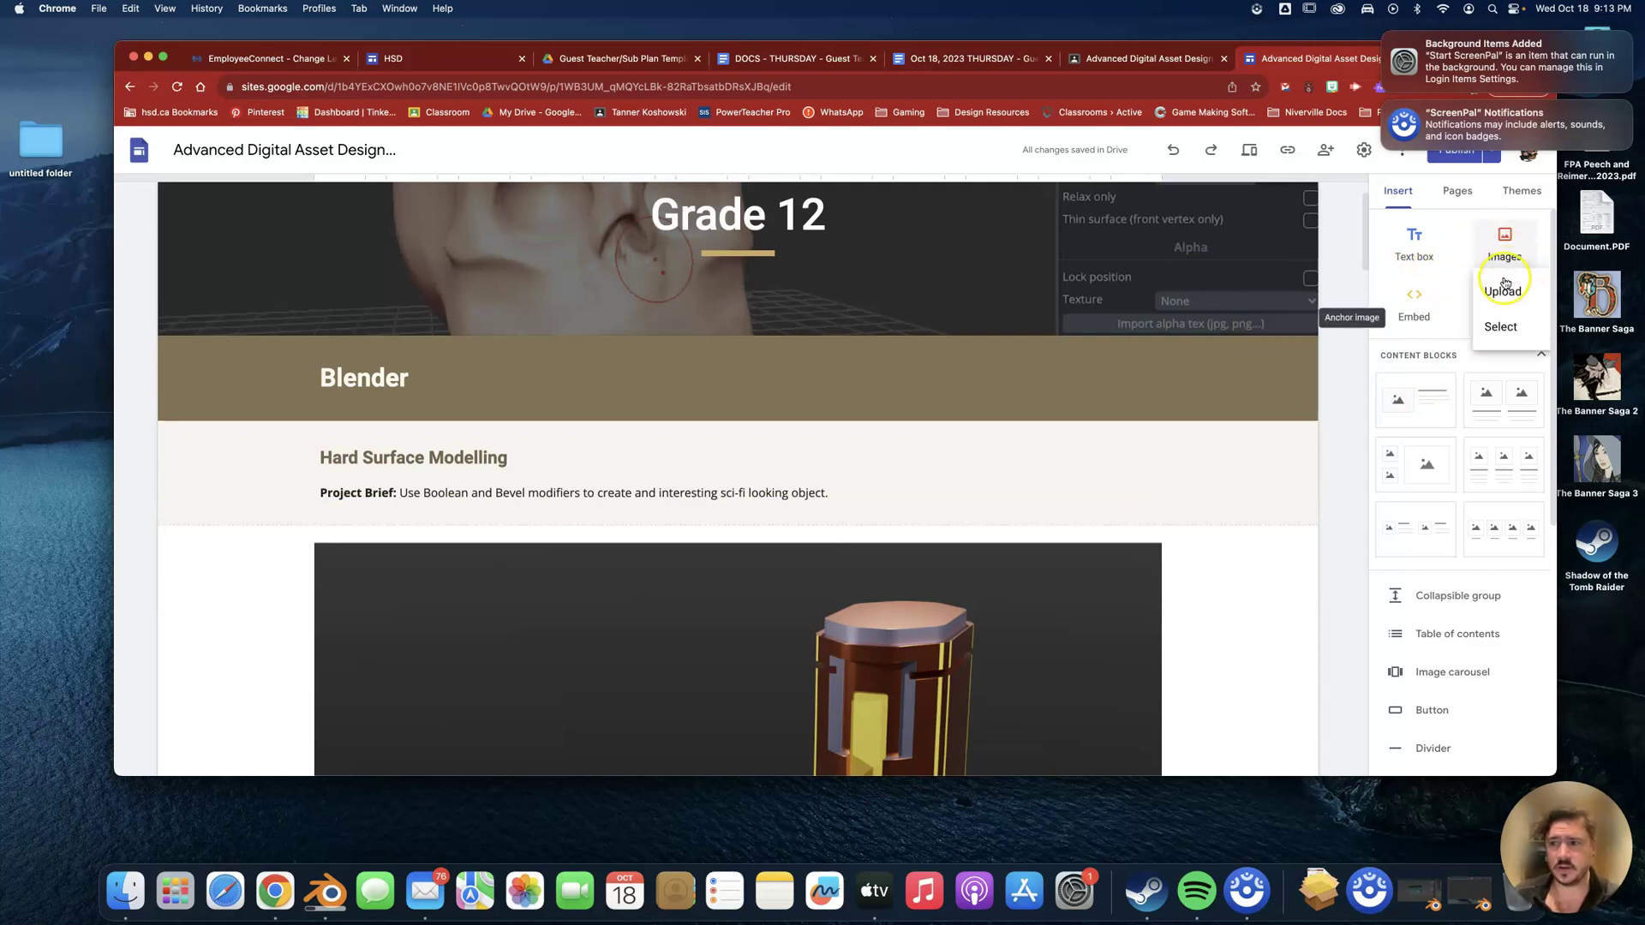
{"action": "left_click", "coordinate": [1193, 577]}
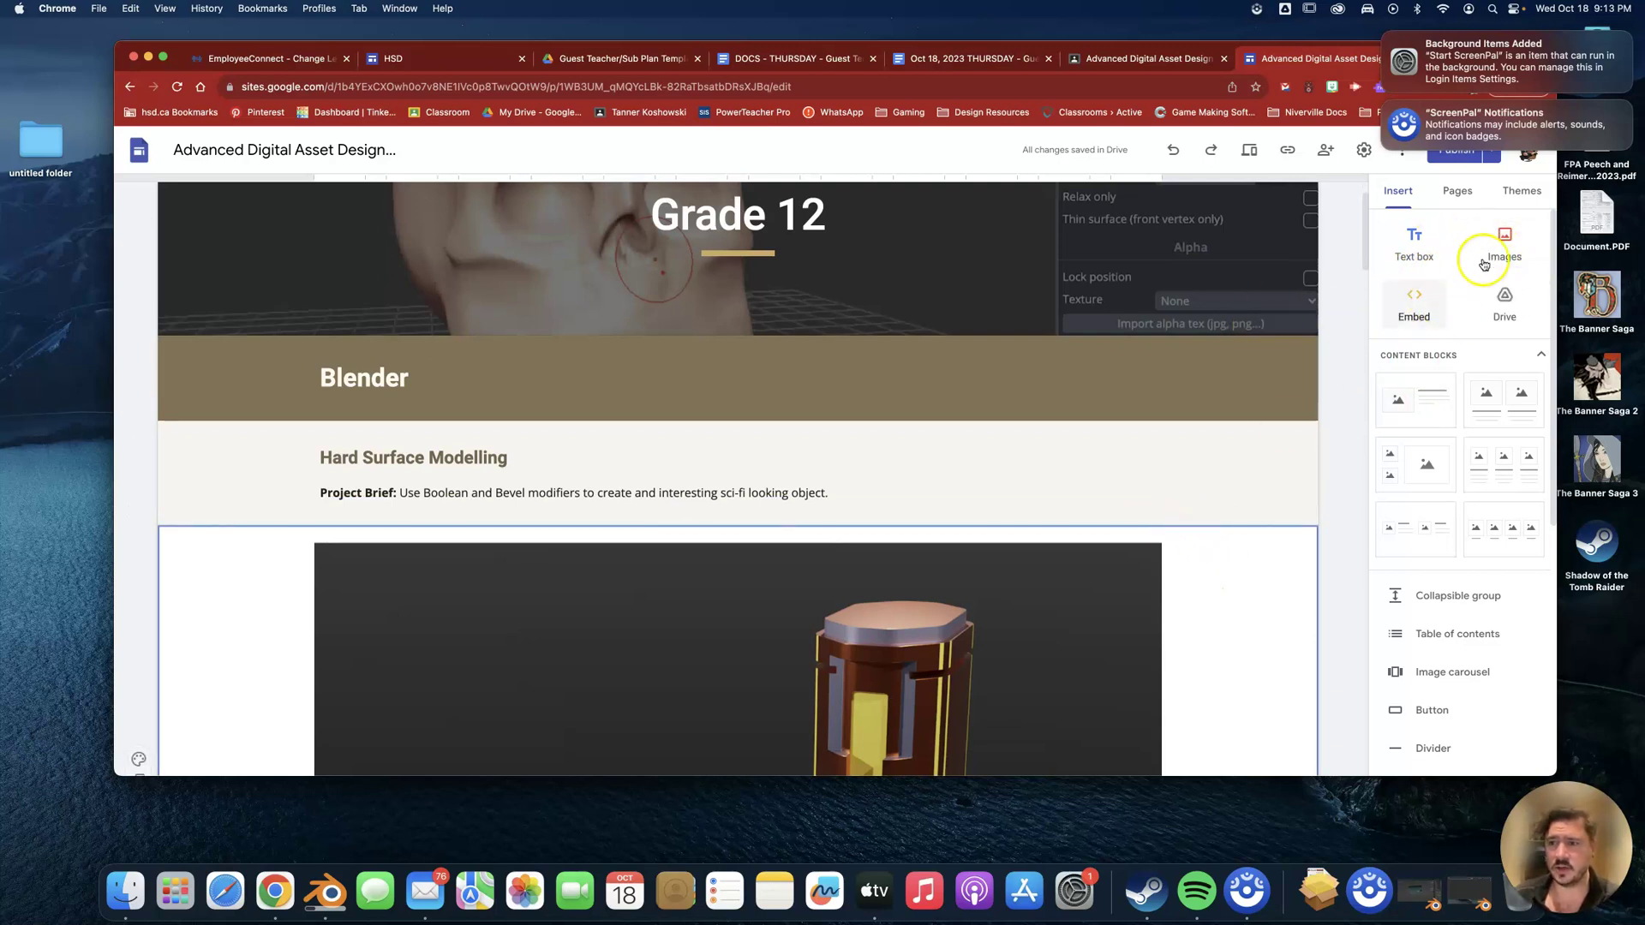
{"action": "left_click", "coordinate": [1504, 243]}
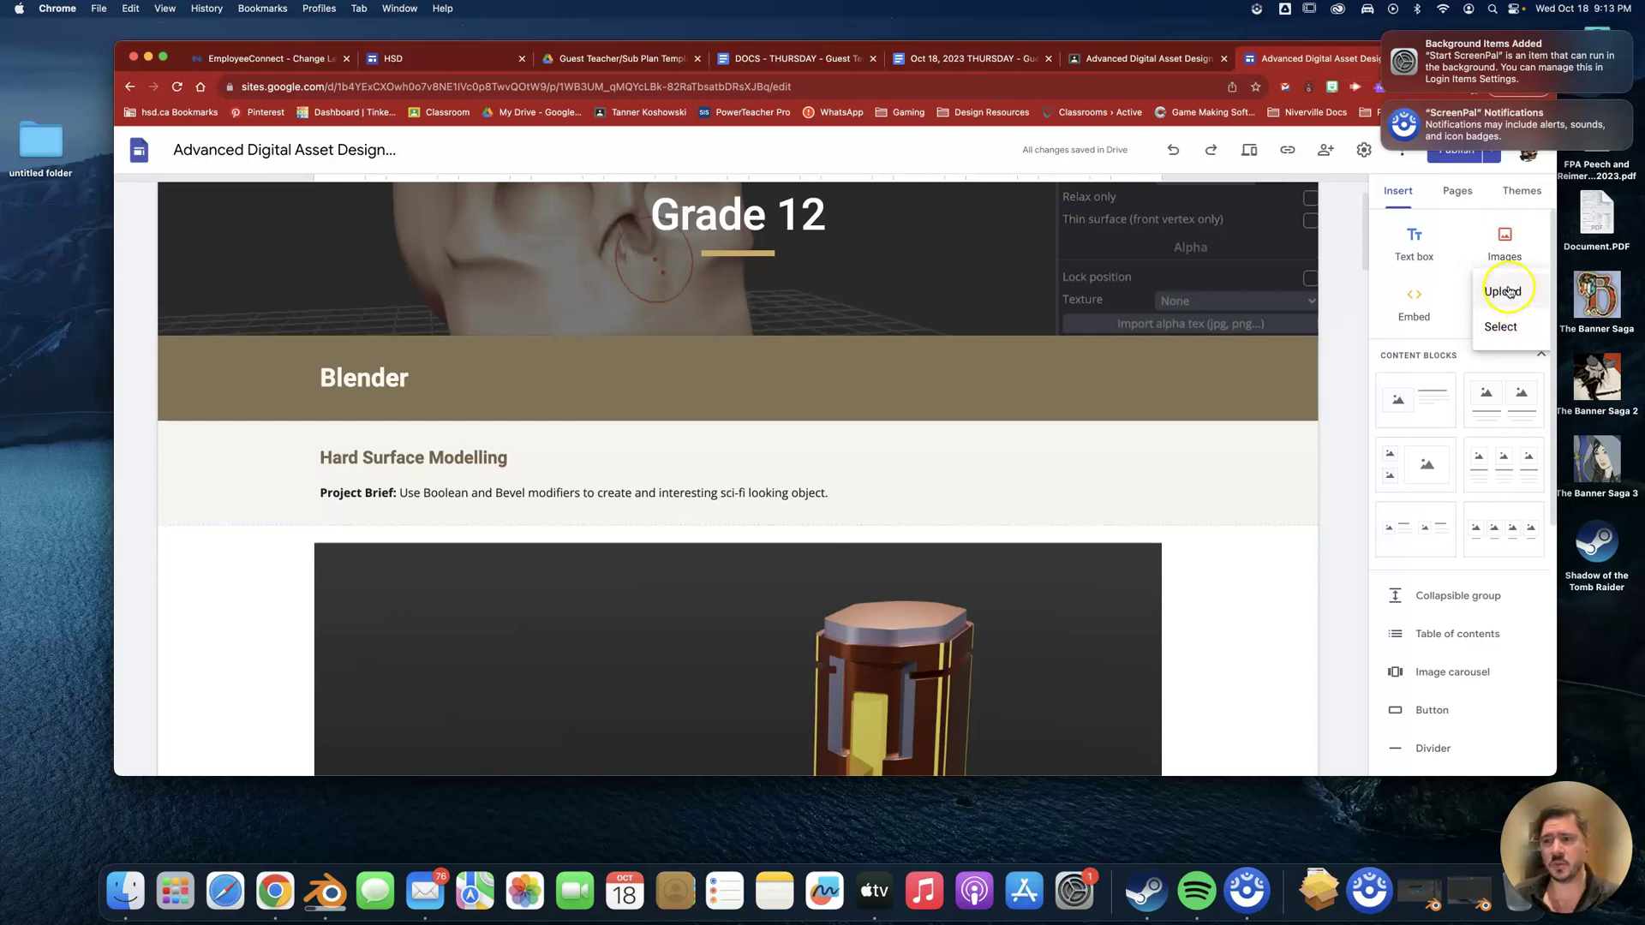
{"action": "left_click", "coordinate": [923, 487]}
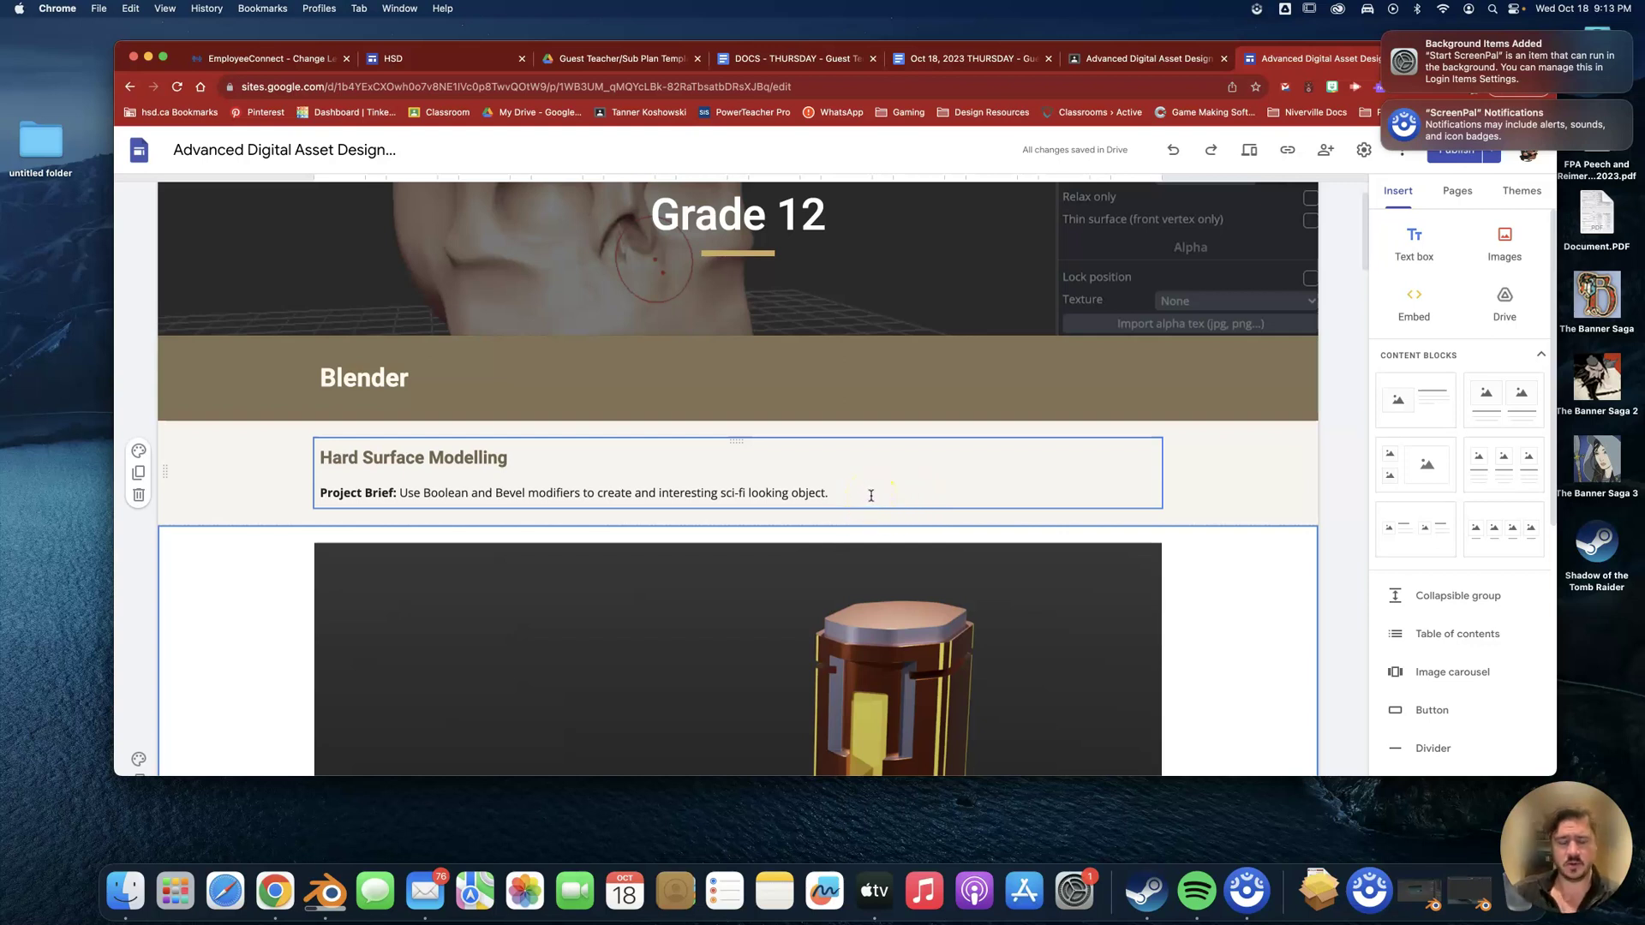
{"action": "left_click", "coordinate": [759, 513]}
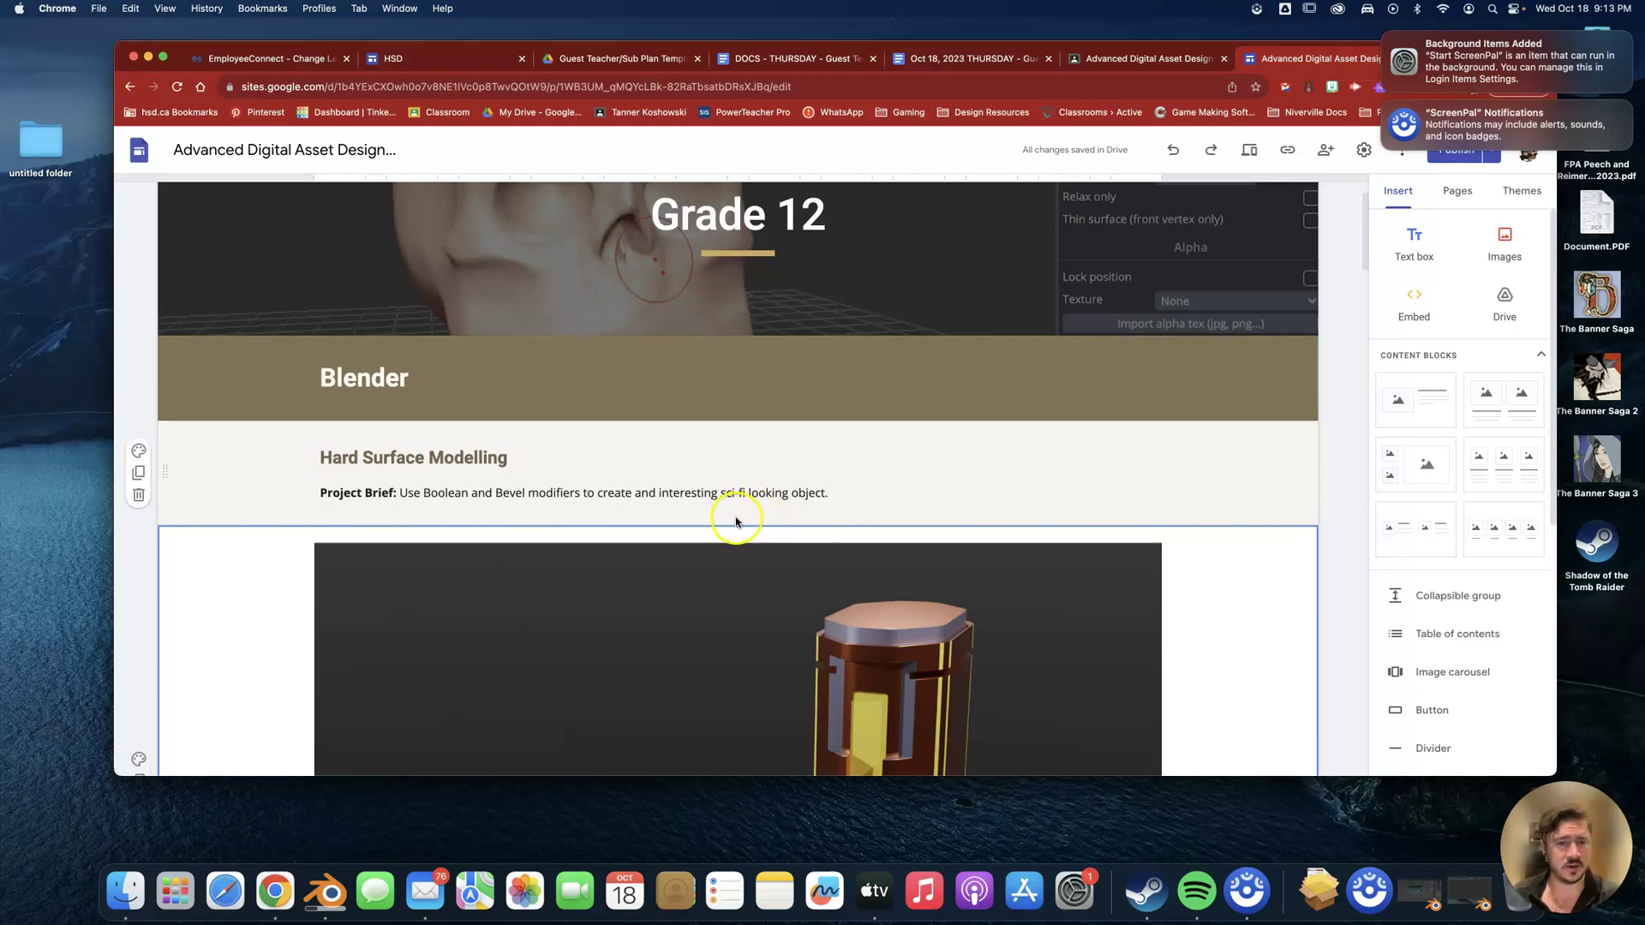
{"action": "left_click", "coordinate": [551, 605]}
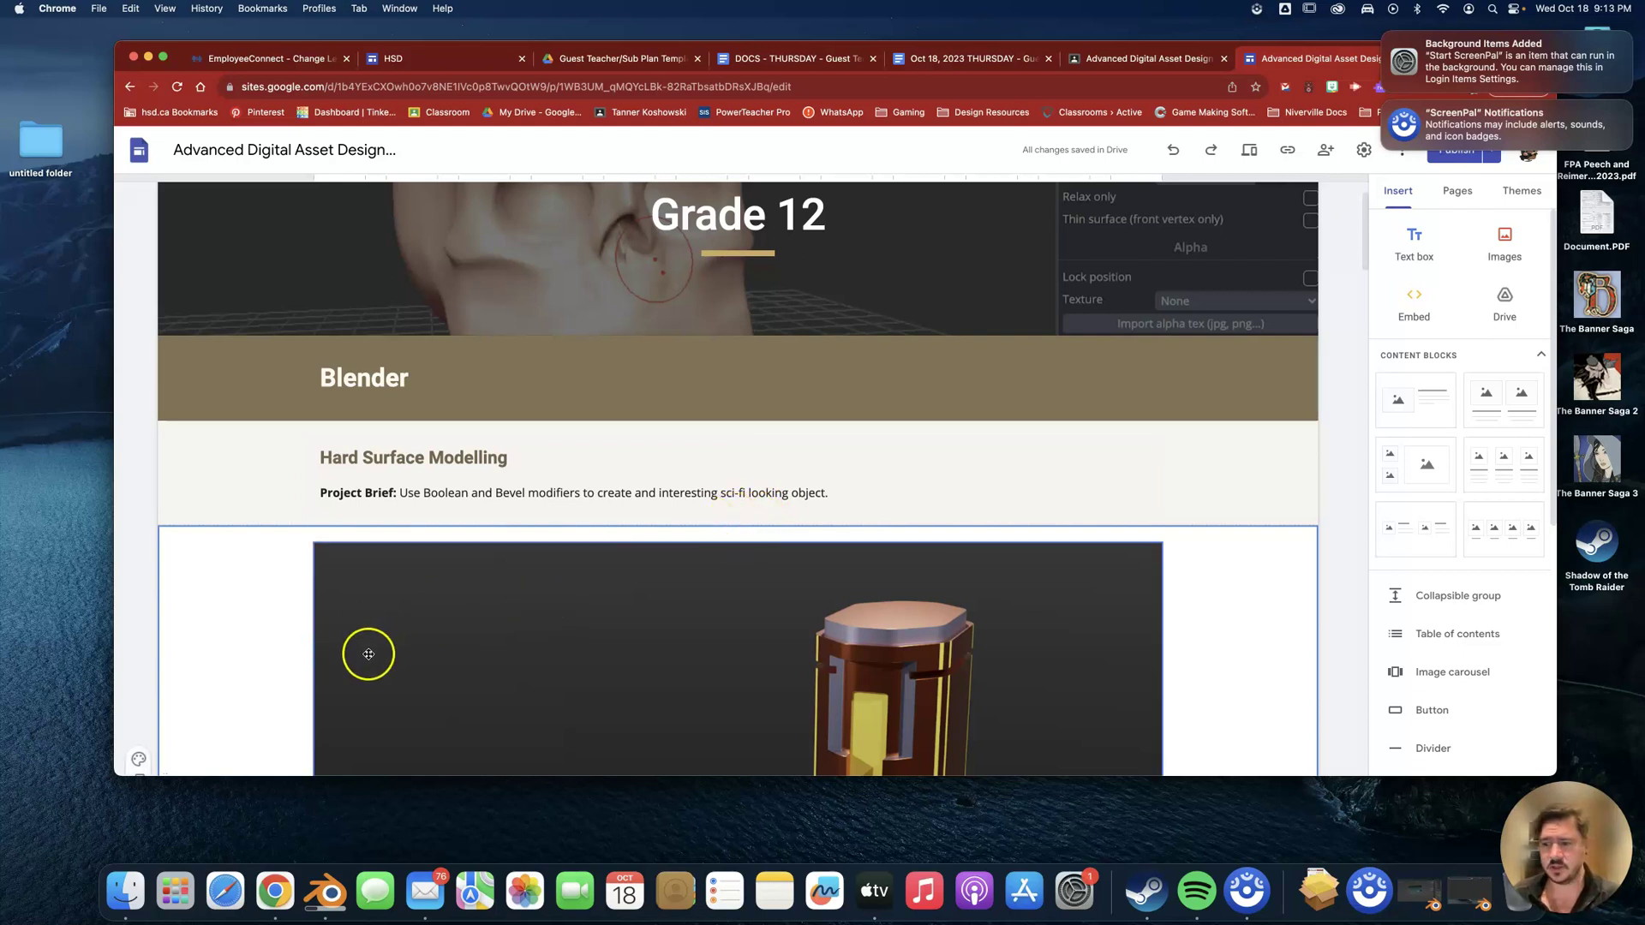